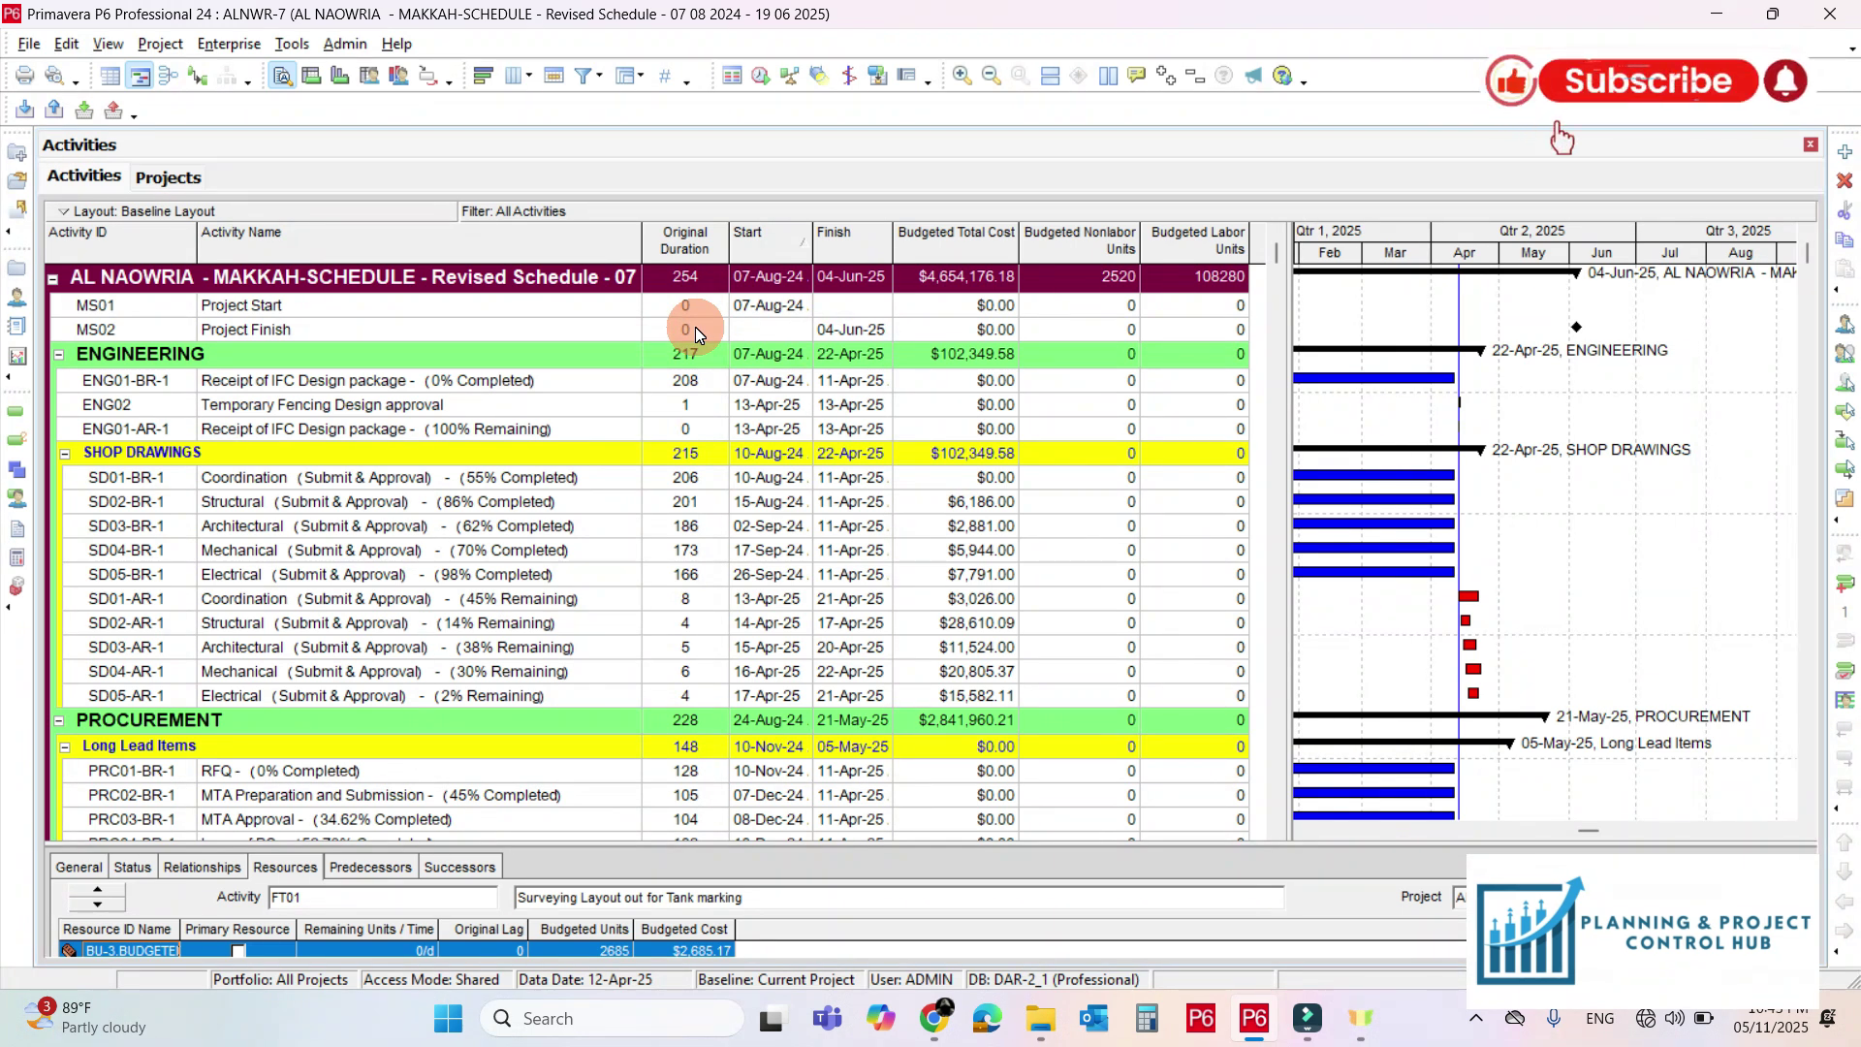
# Start a new Activities global change named 'Duration reduction'
pyautogui.click(295, 48)
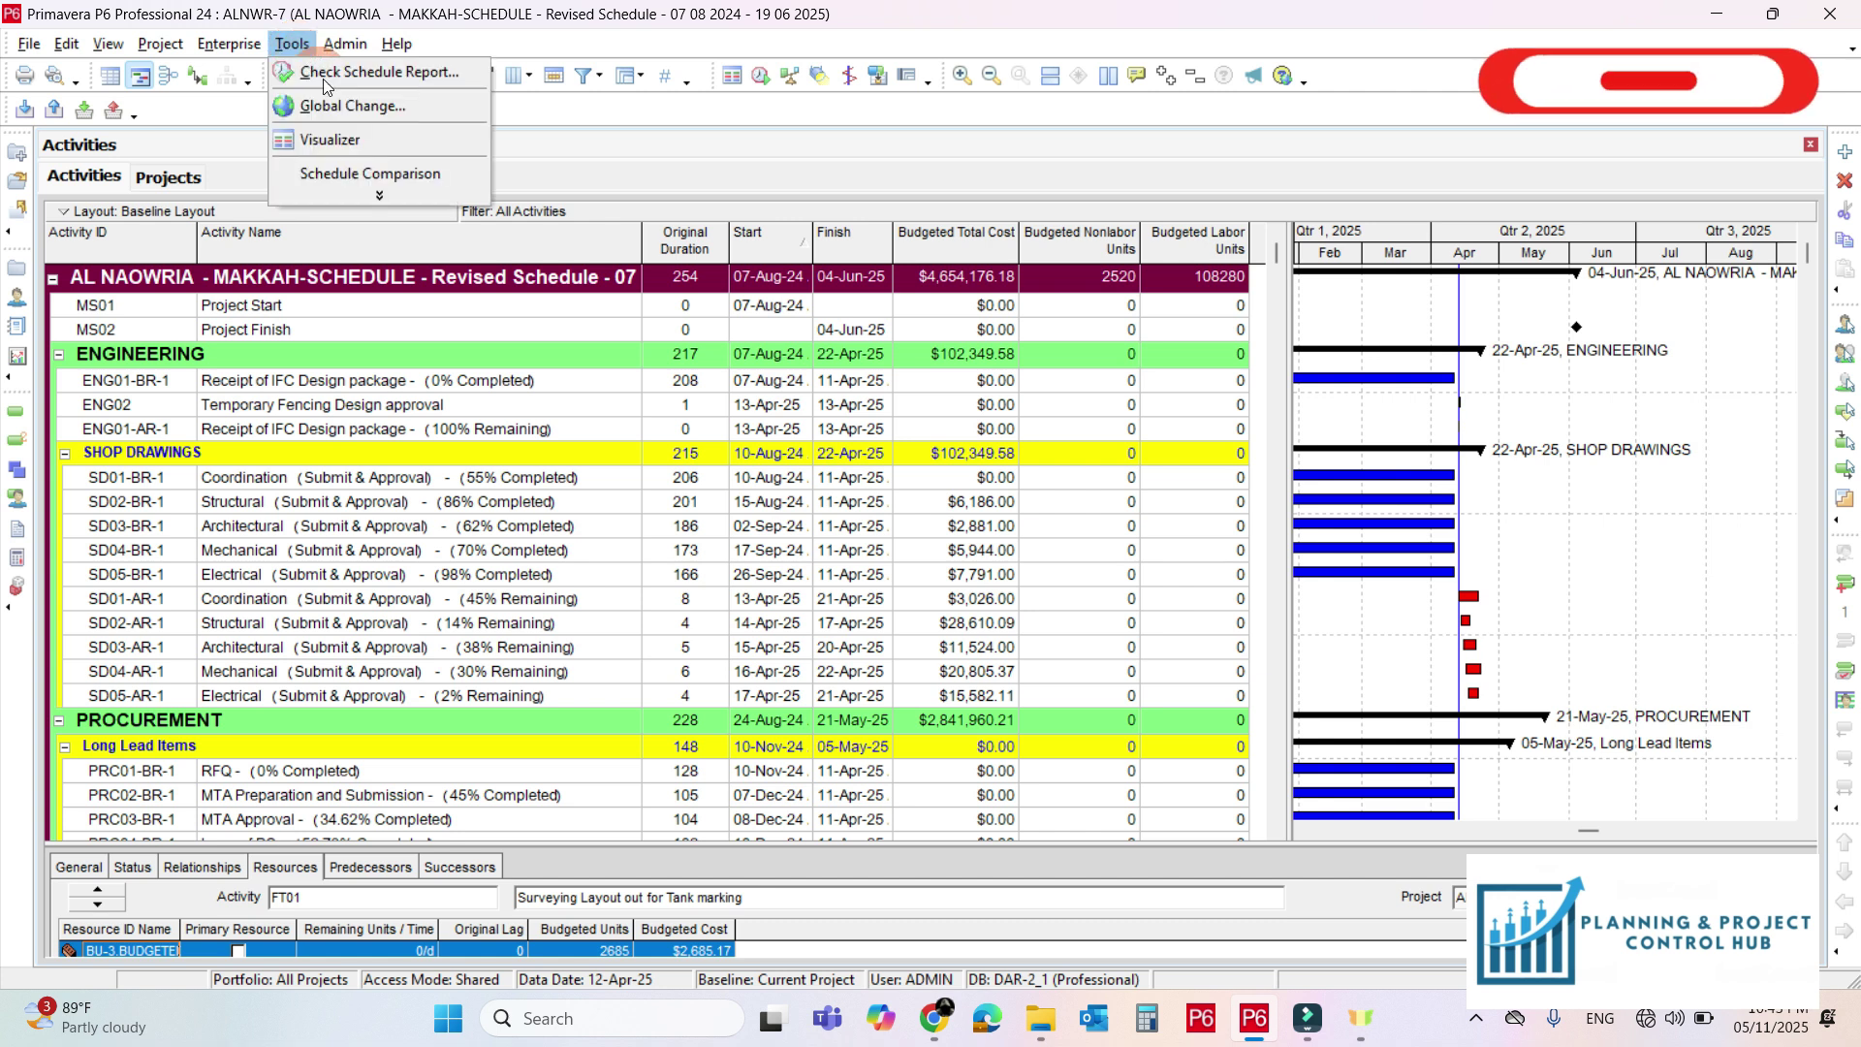
pyautogui.click(330, 105)
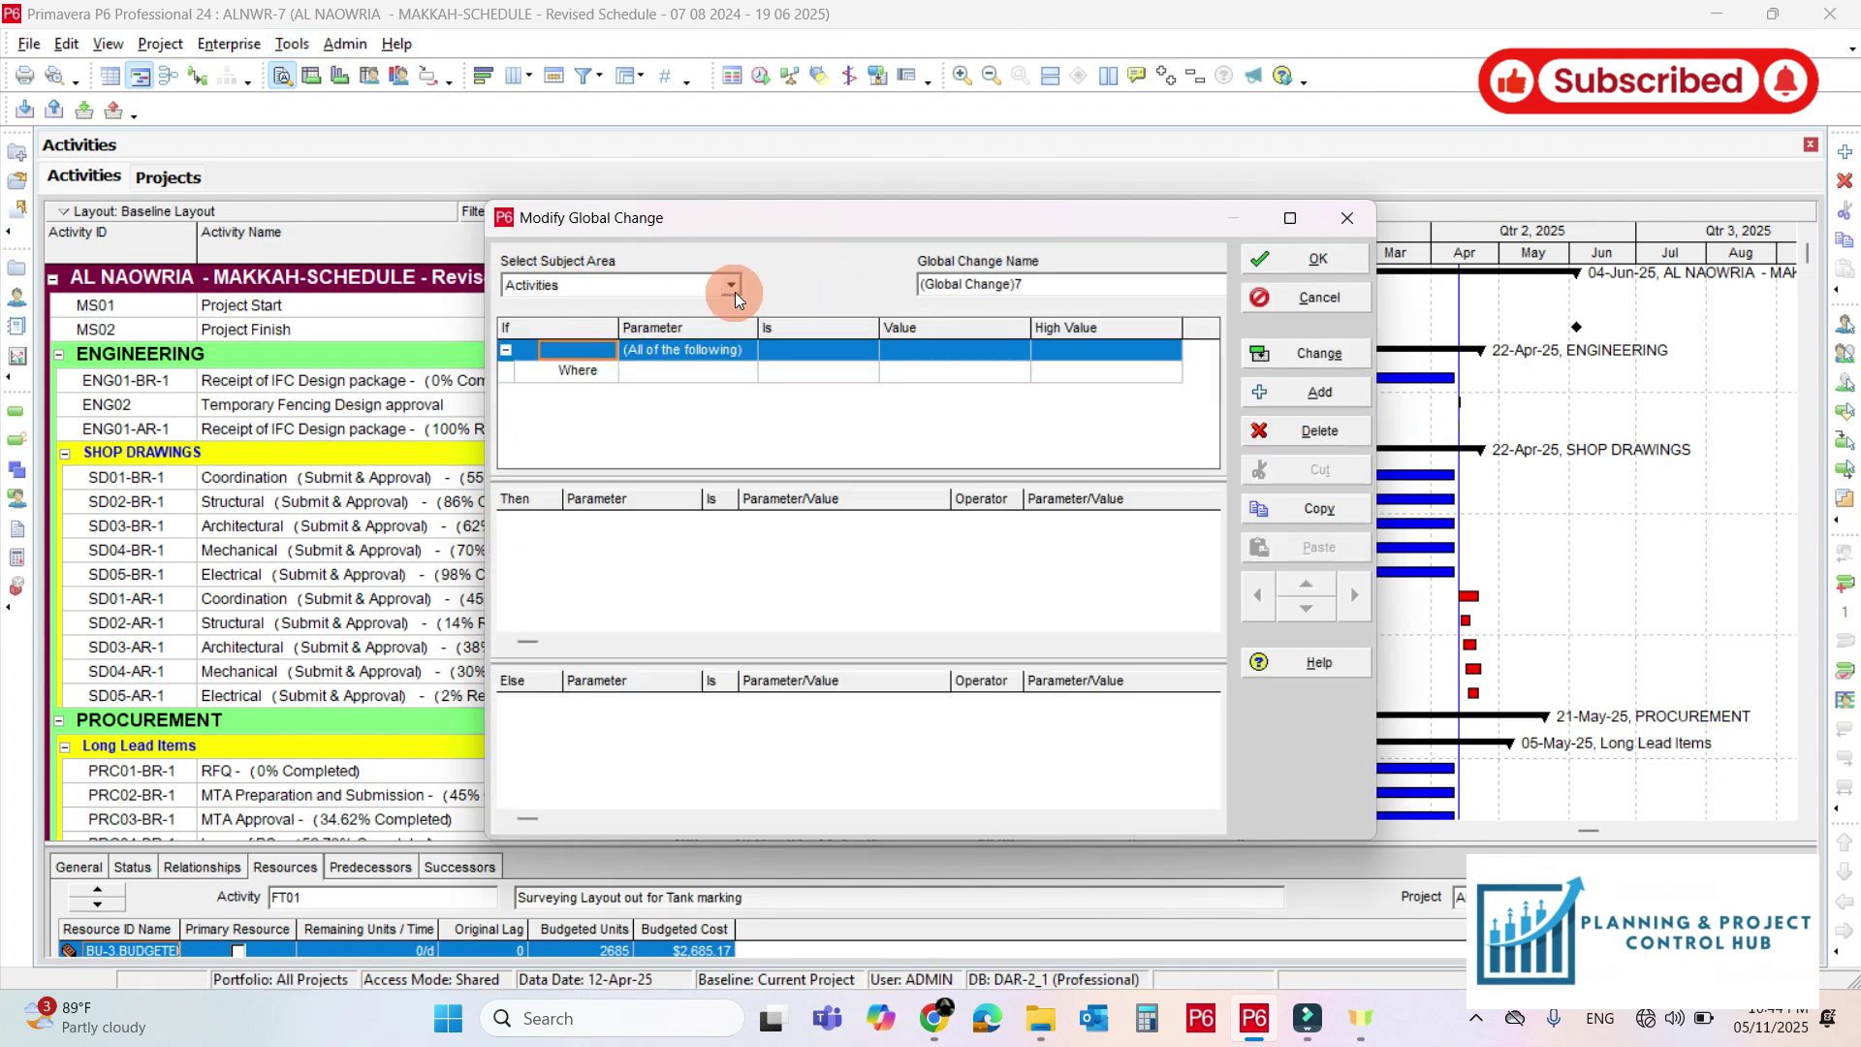
pyautogui.click(735, 293)
pyautogui.click(587, 299)
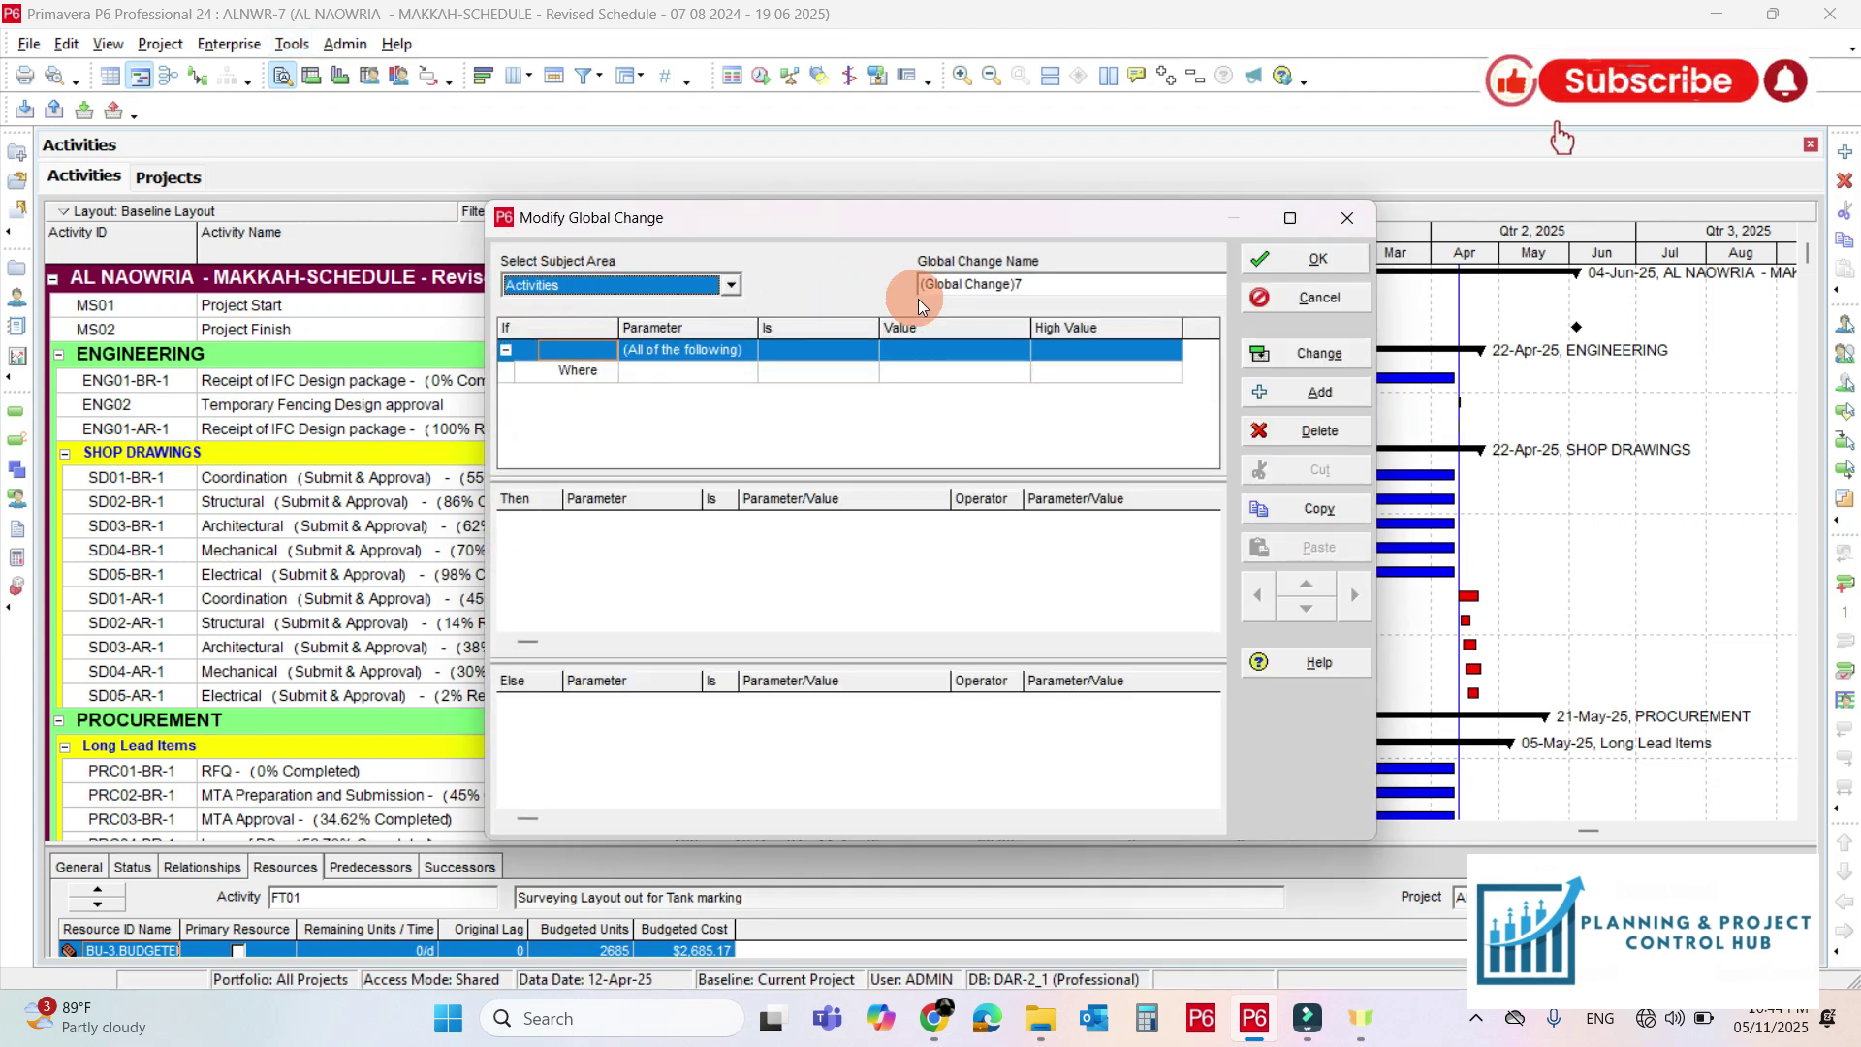
pyautogui.press('Tab')
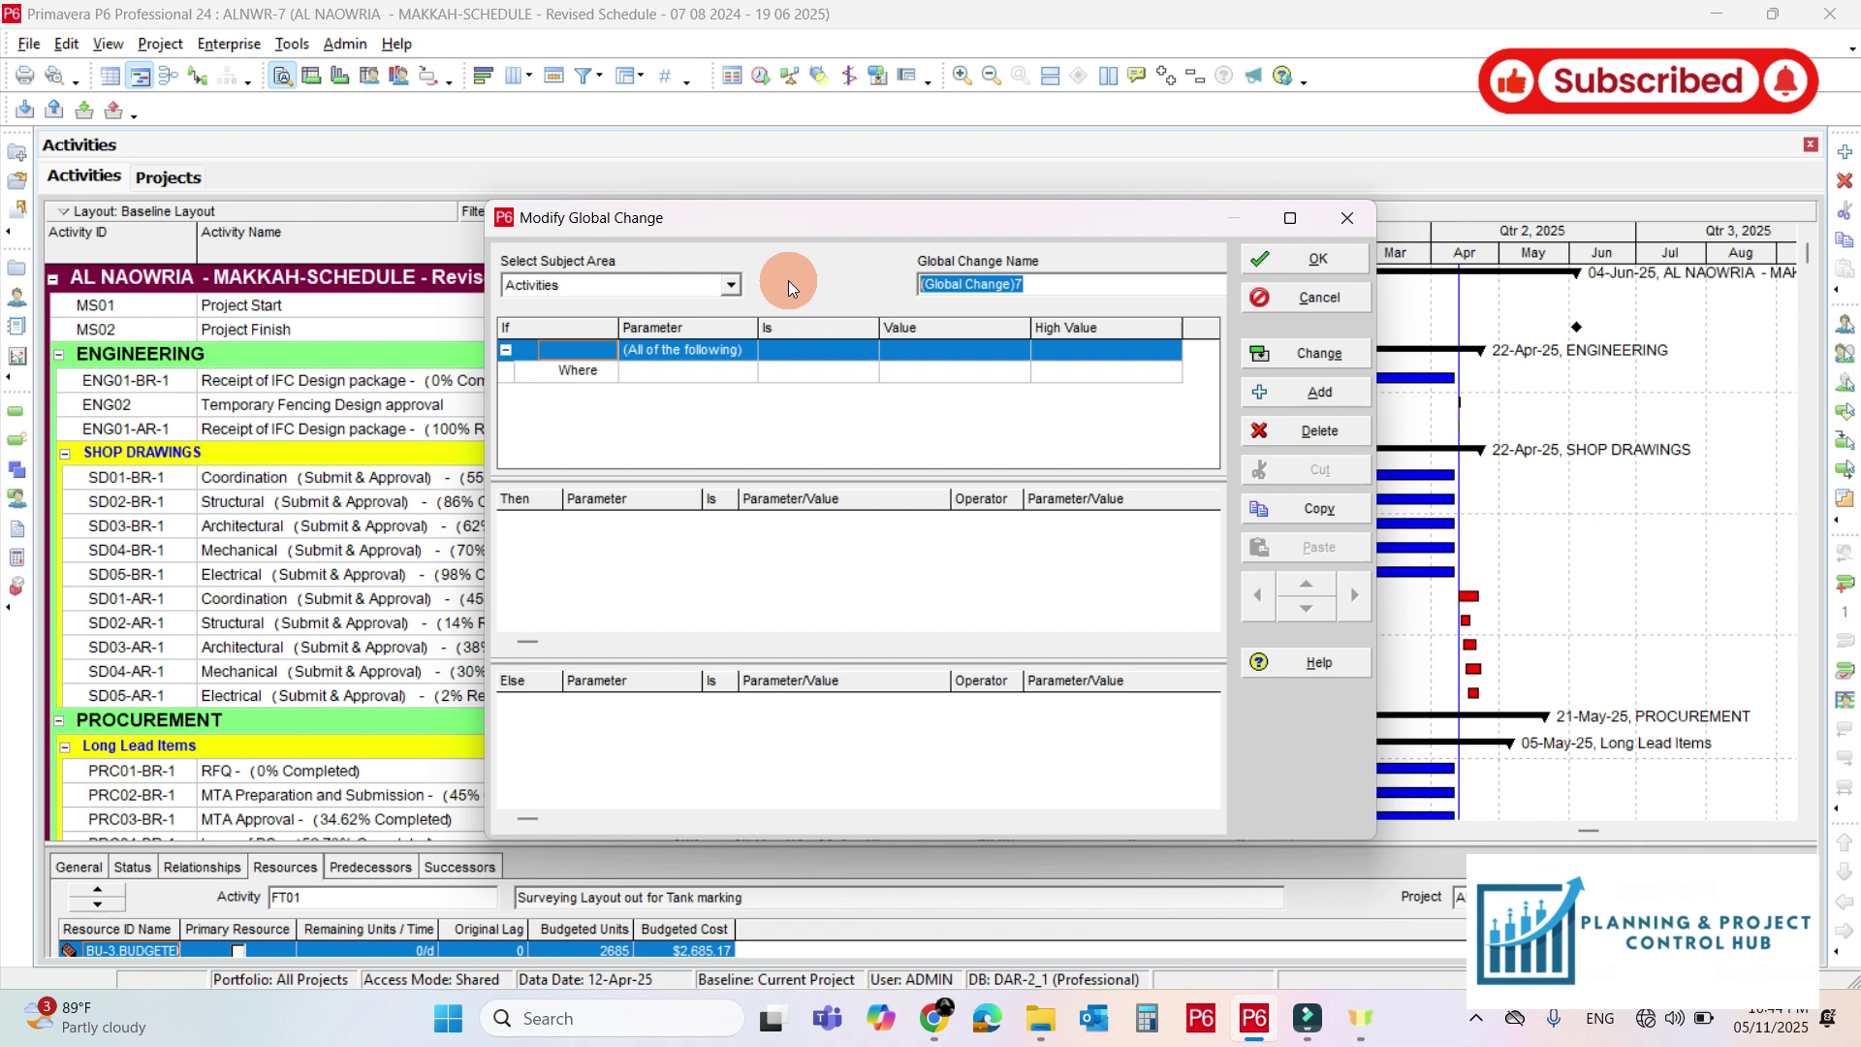
pyautogui.write('Duration')
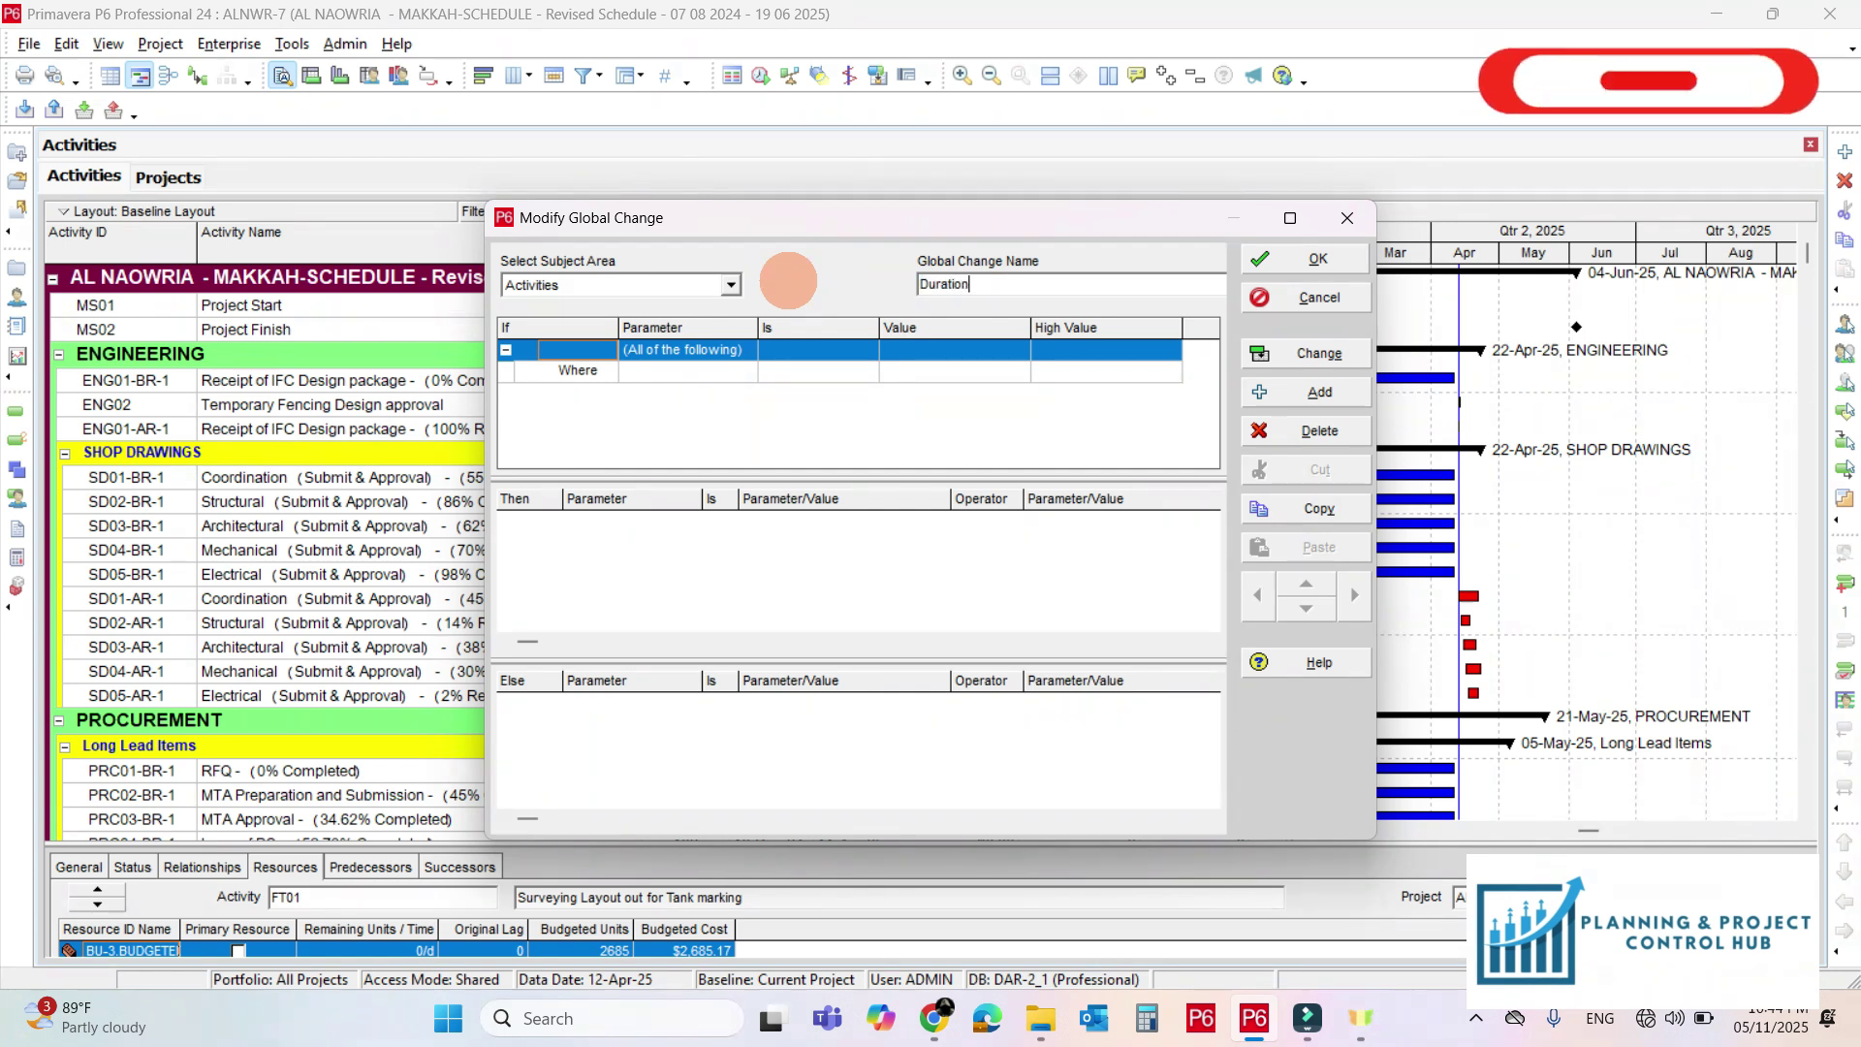
pyautogui.write(' reduction')
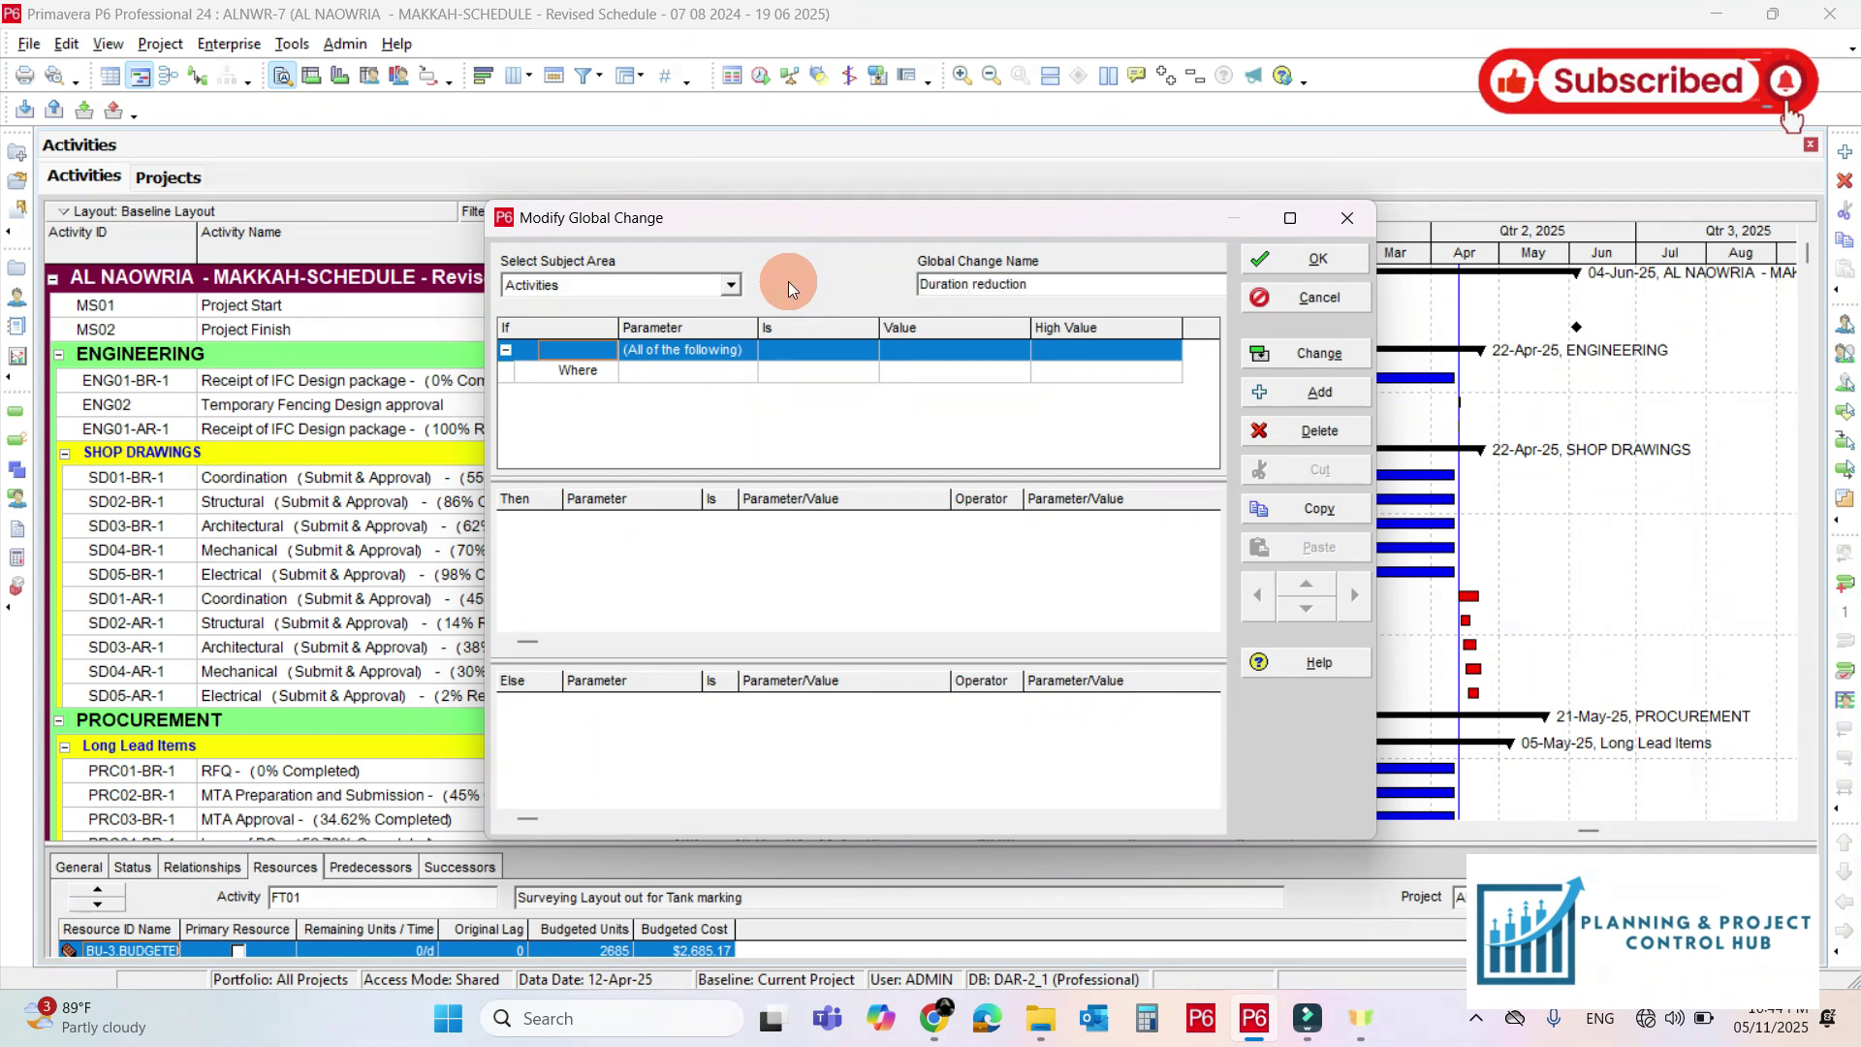
# Add the first condition: Activity Type equals Task Dependent
pyautogui.press('Down')
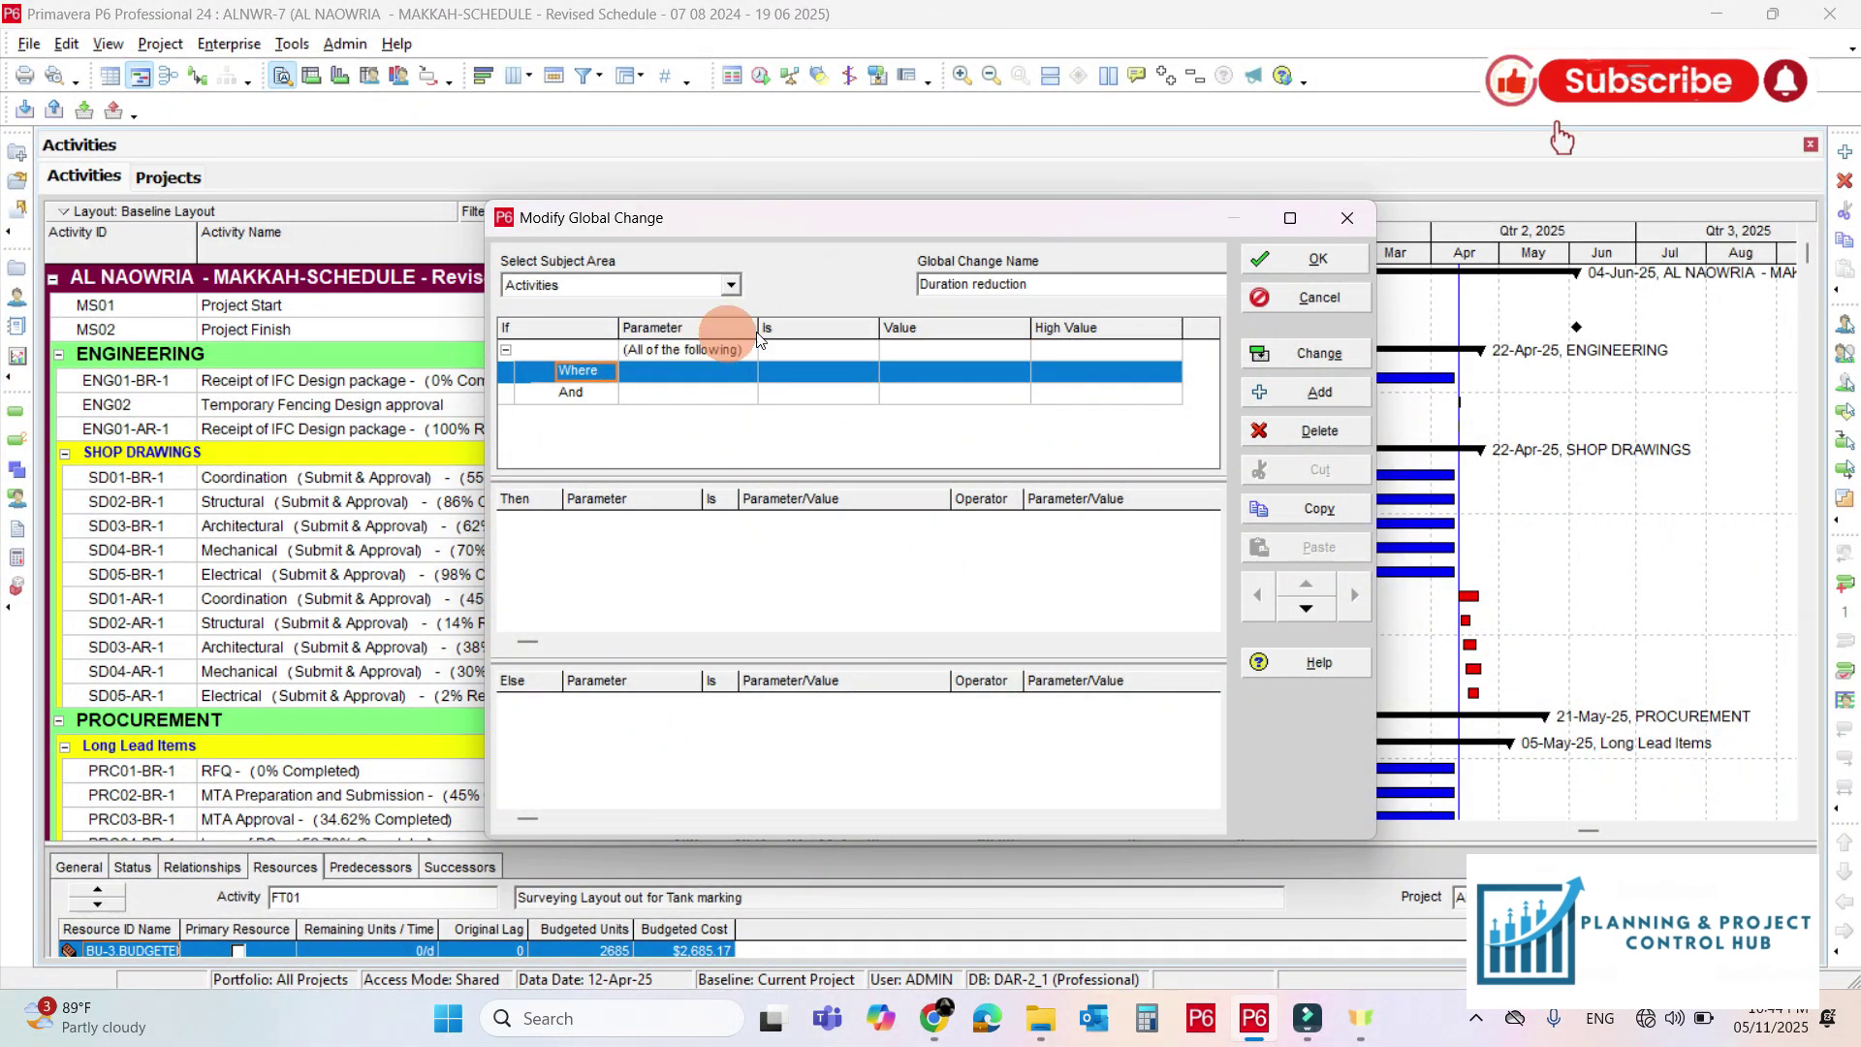
pyautogui.click(696, 375)
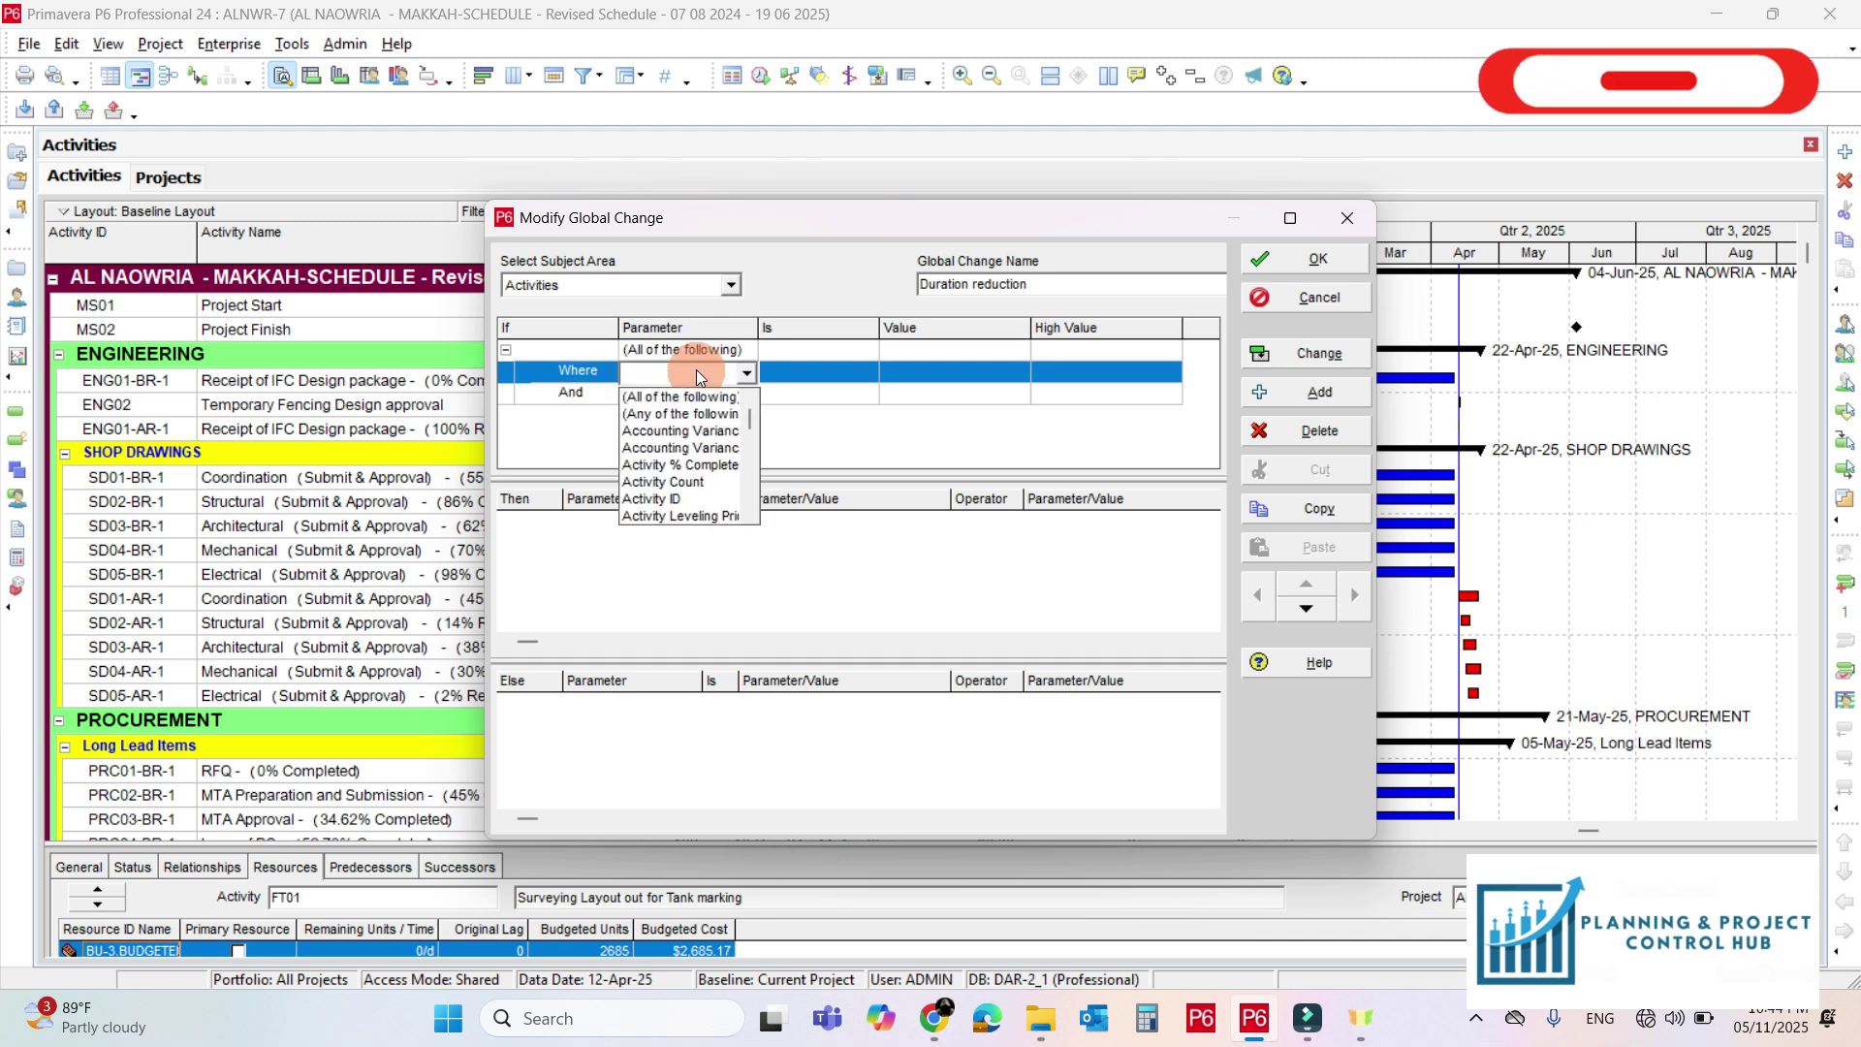
pyautogui.scroll(-3, 696, 368)
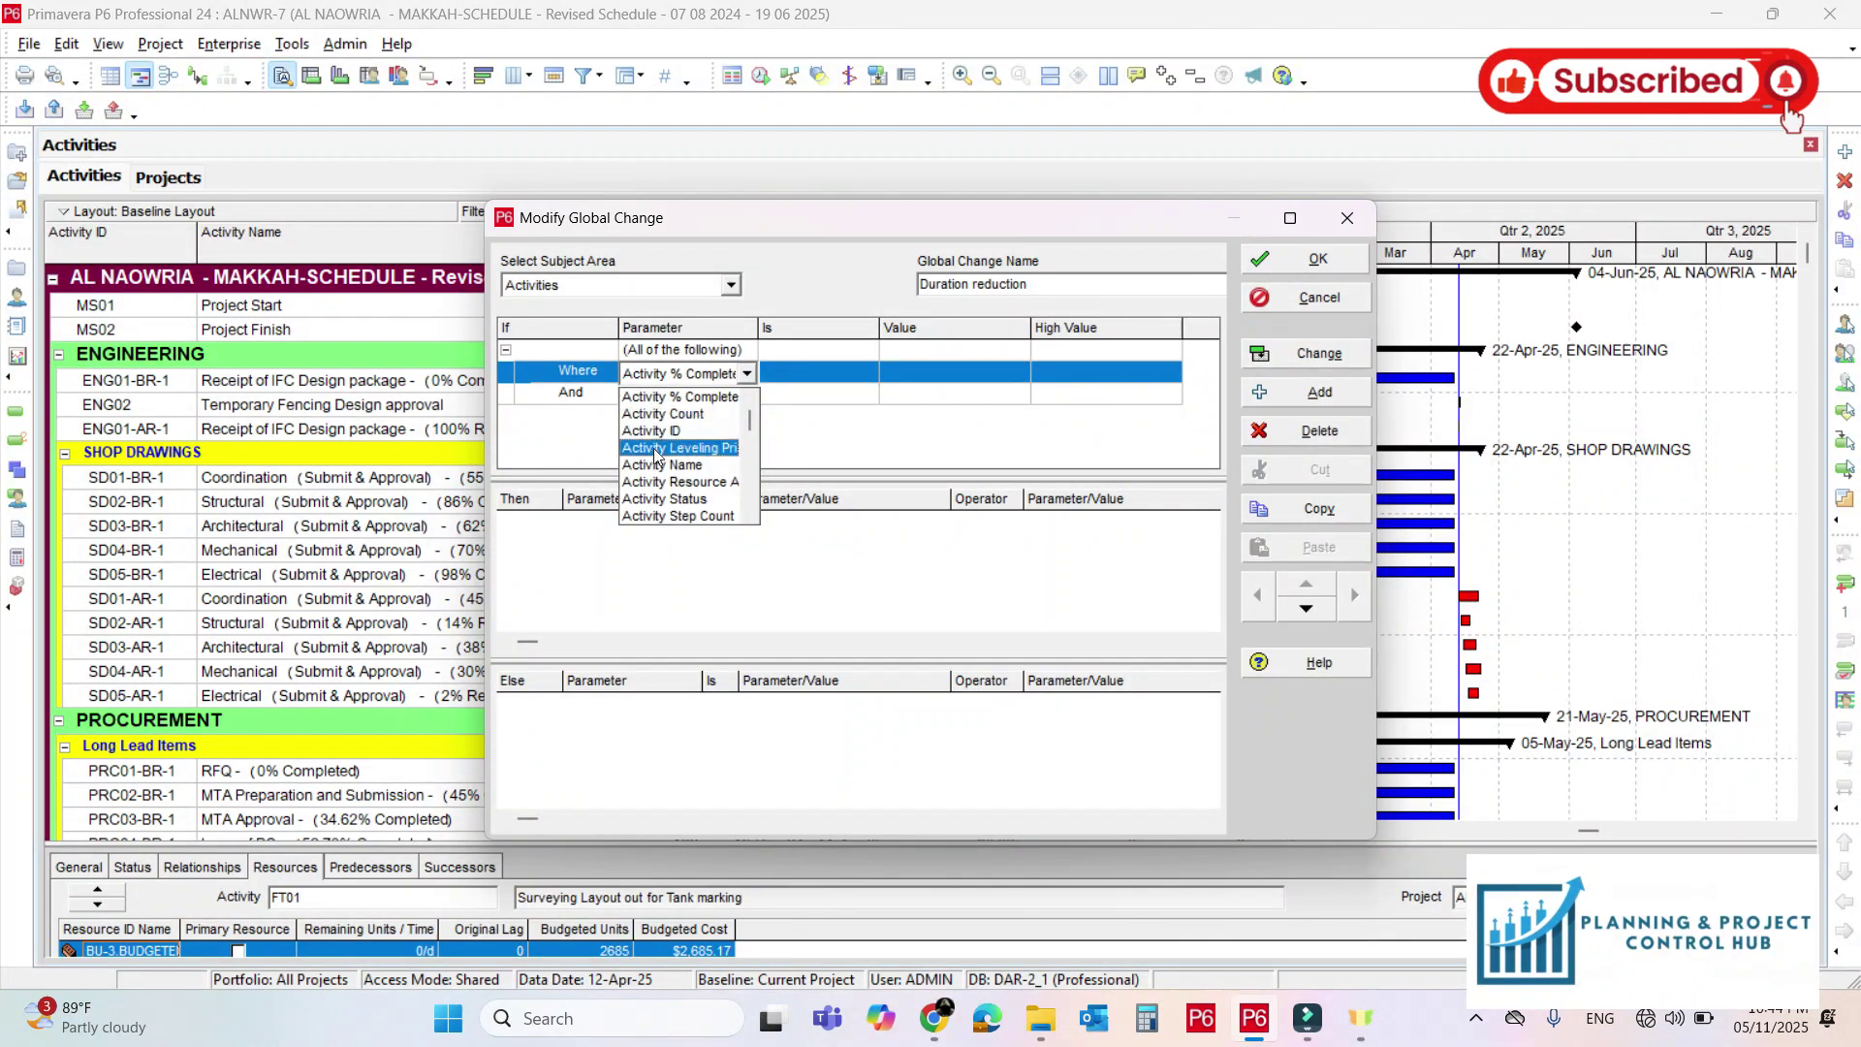
pyautogui.click(668, 482)
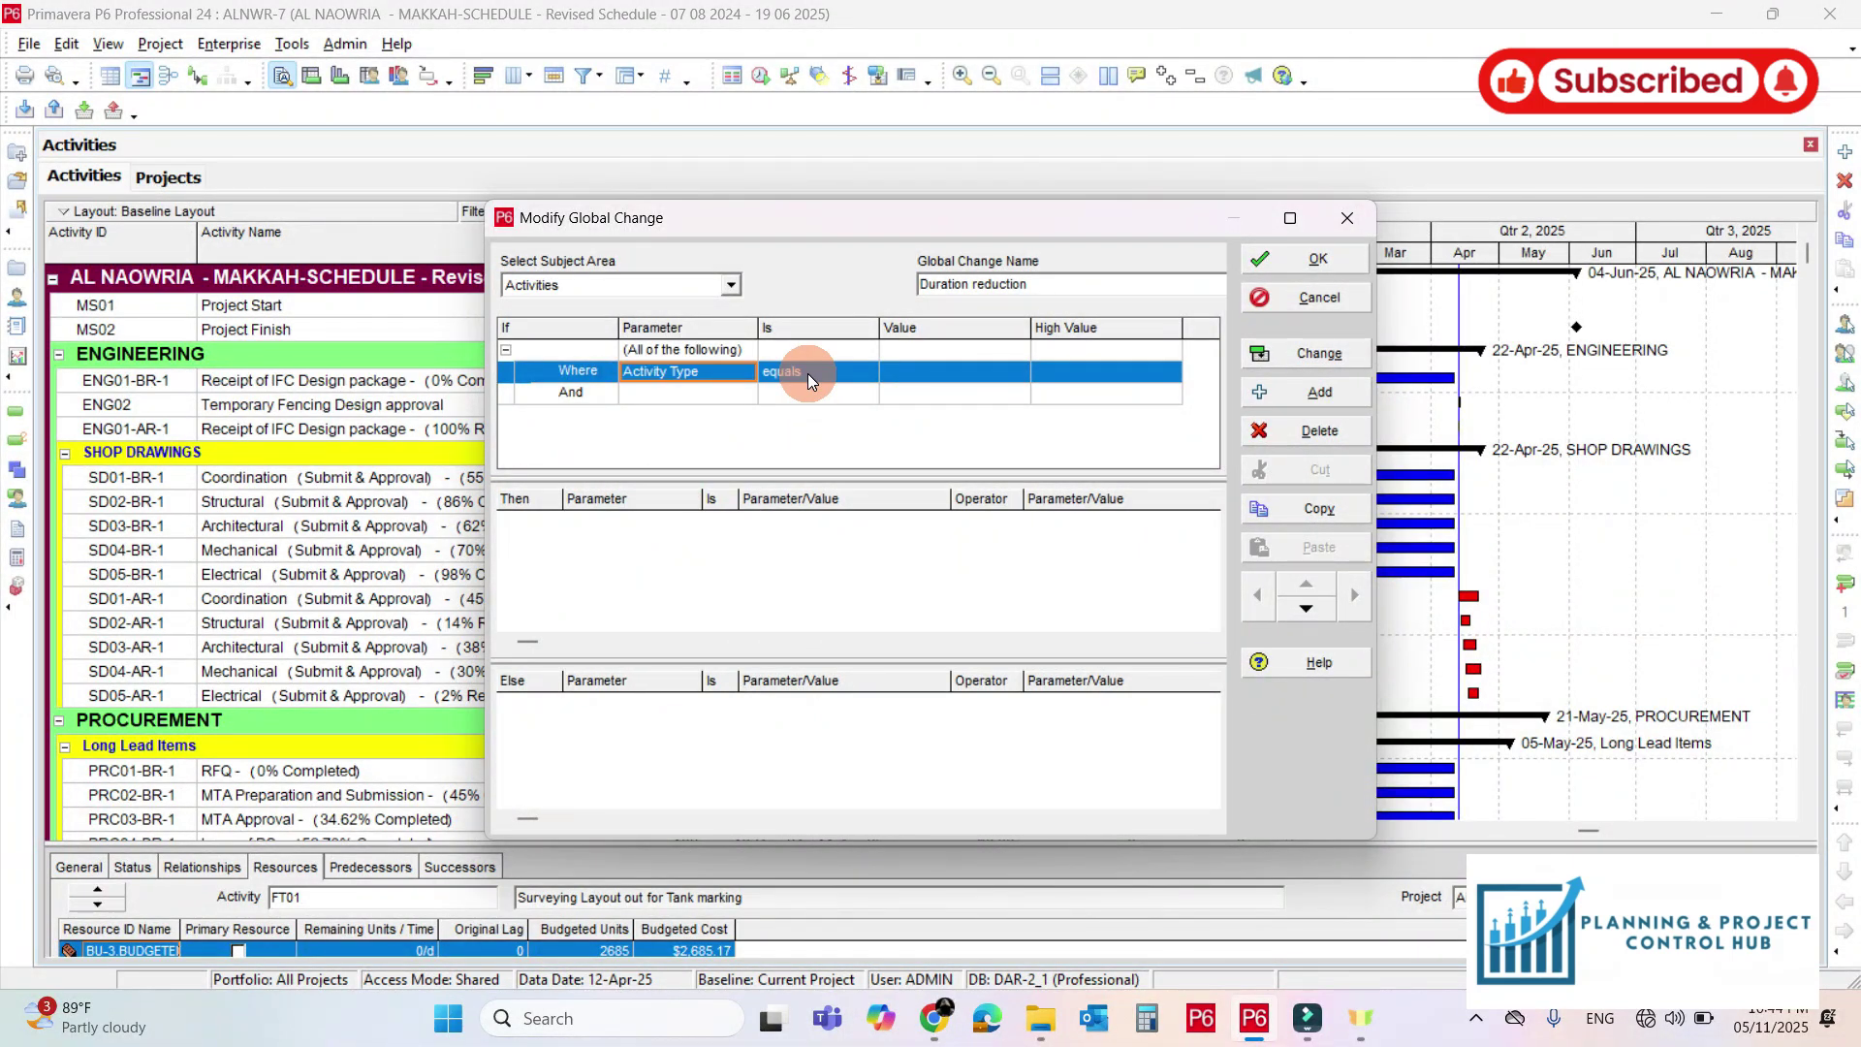
pyautogui.click(903, 372)
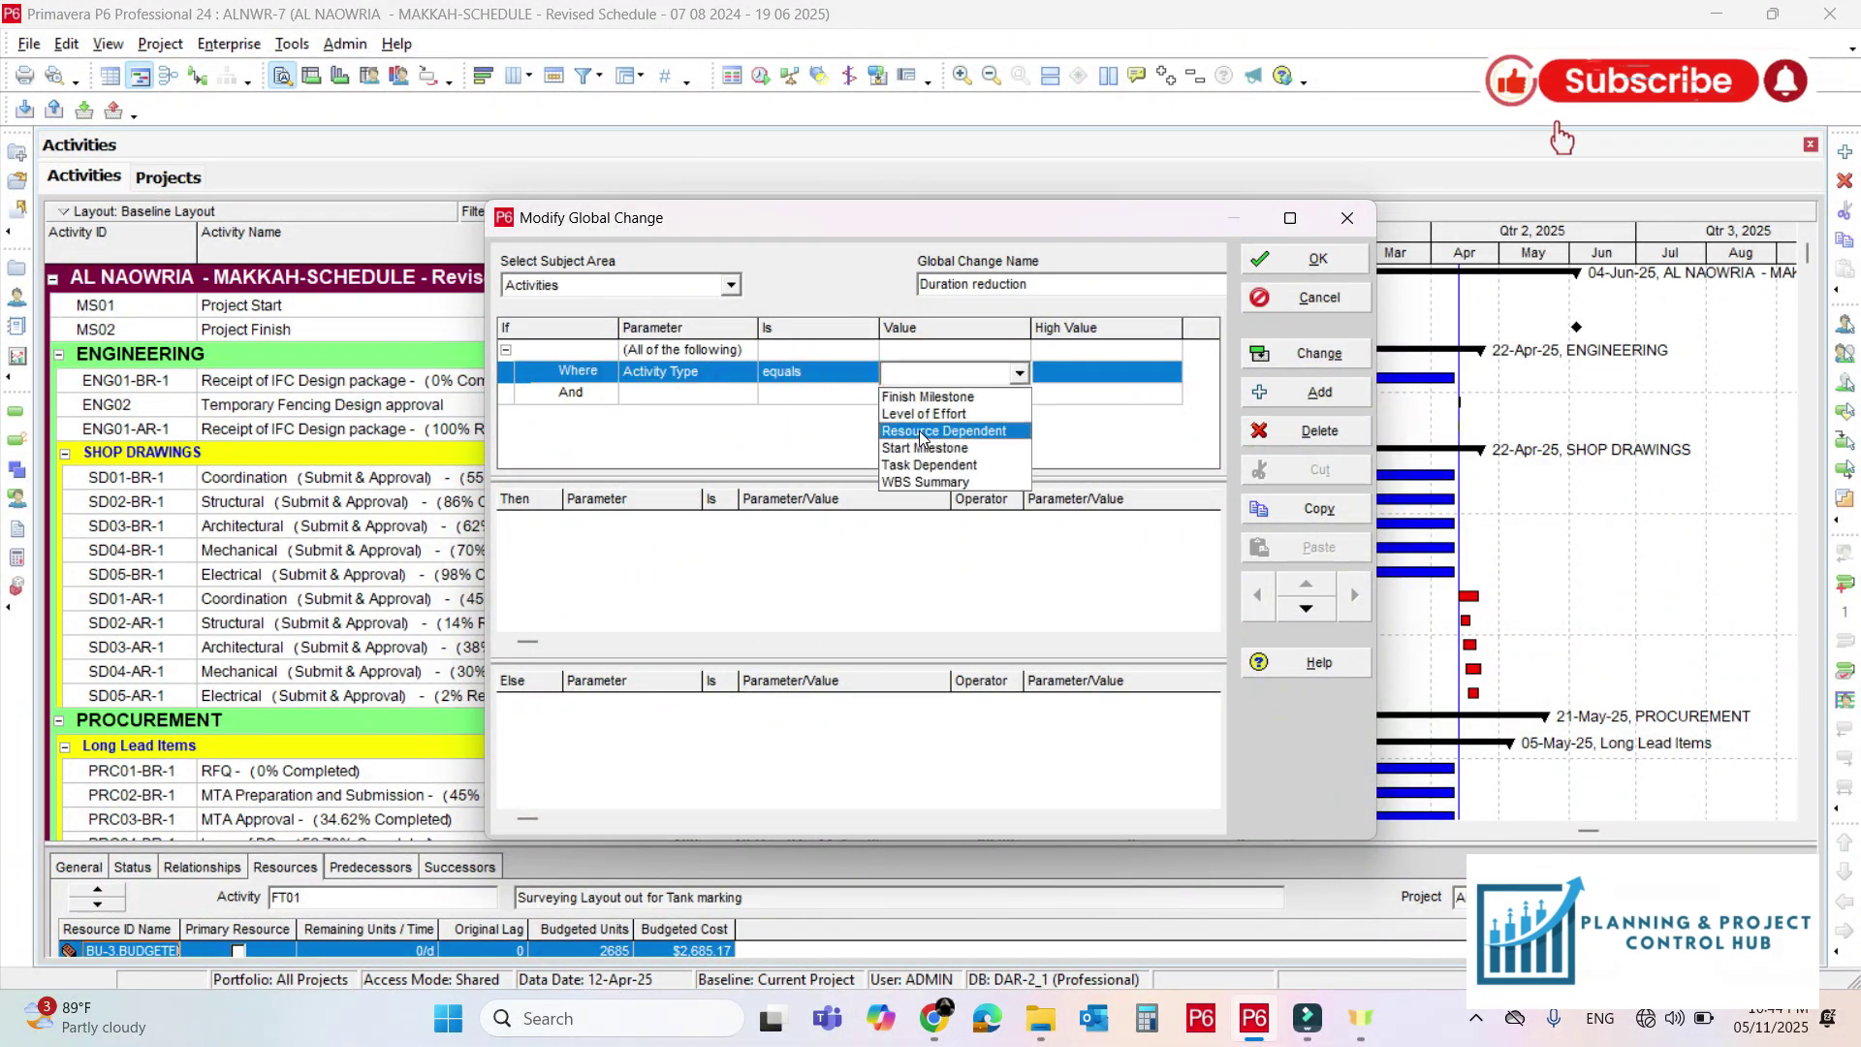
pyautogui.click(928, 464)
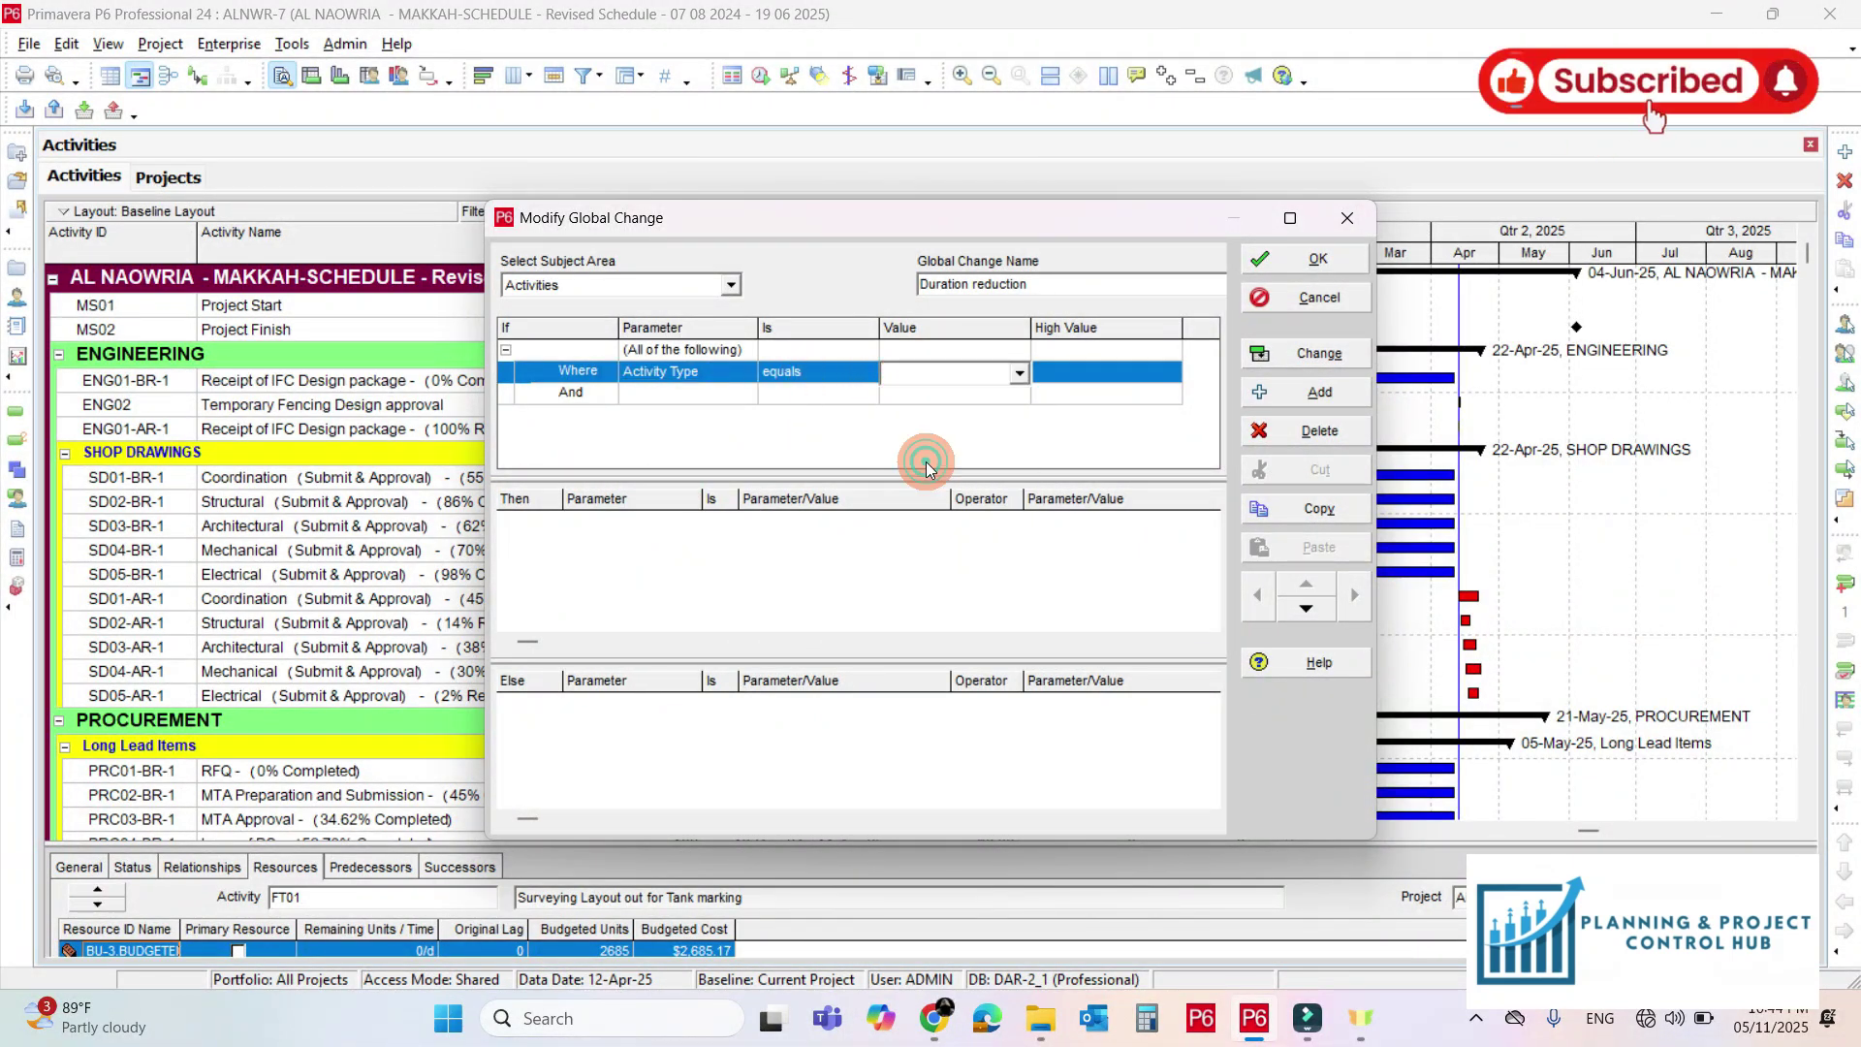
# Add a second condition: Activity Status equals Not Started
pyautogui.click(663, 398)
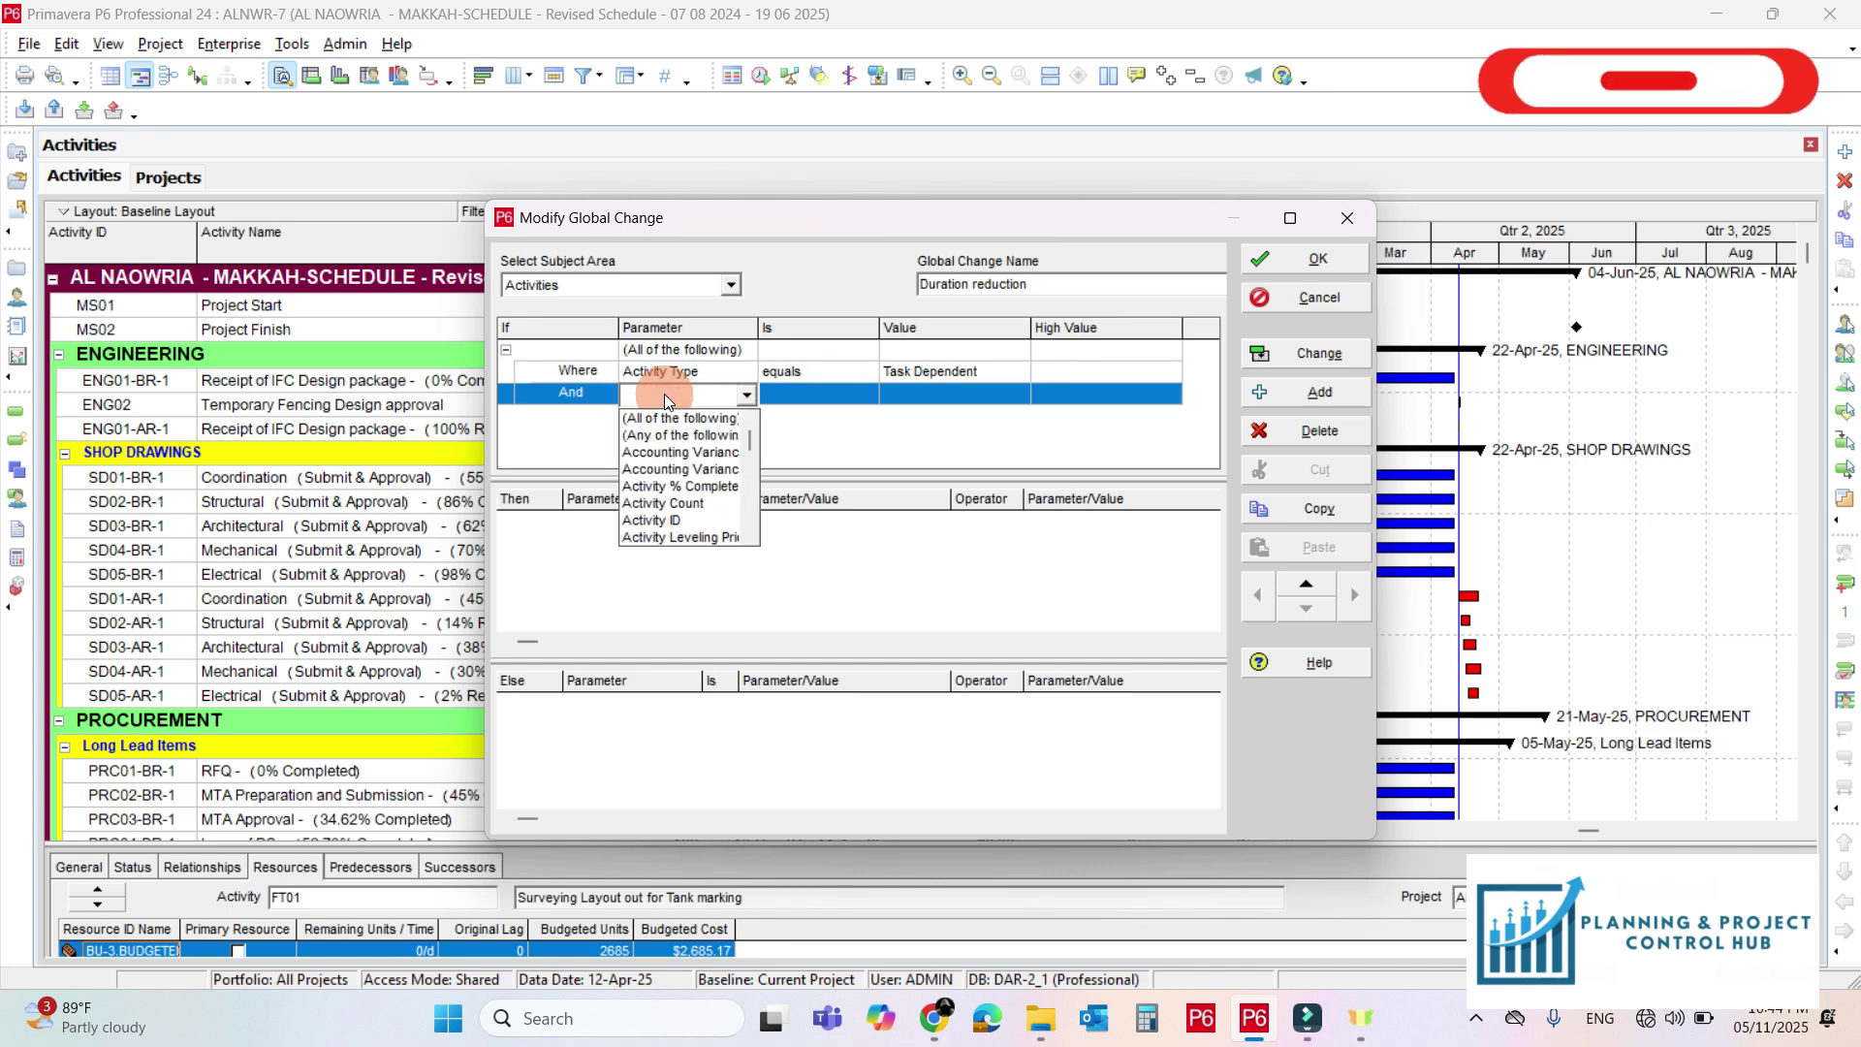
pyautogui.scroll(-20, 665, 393)
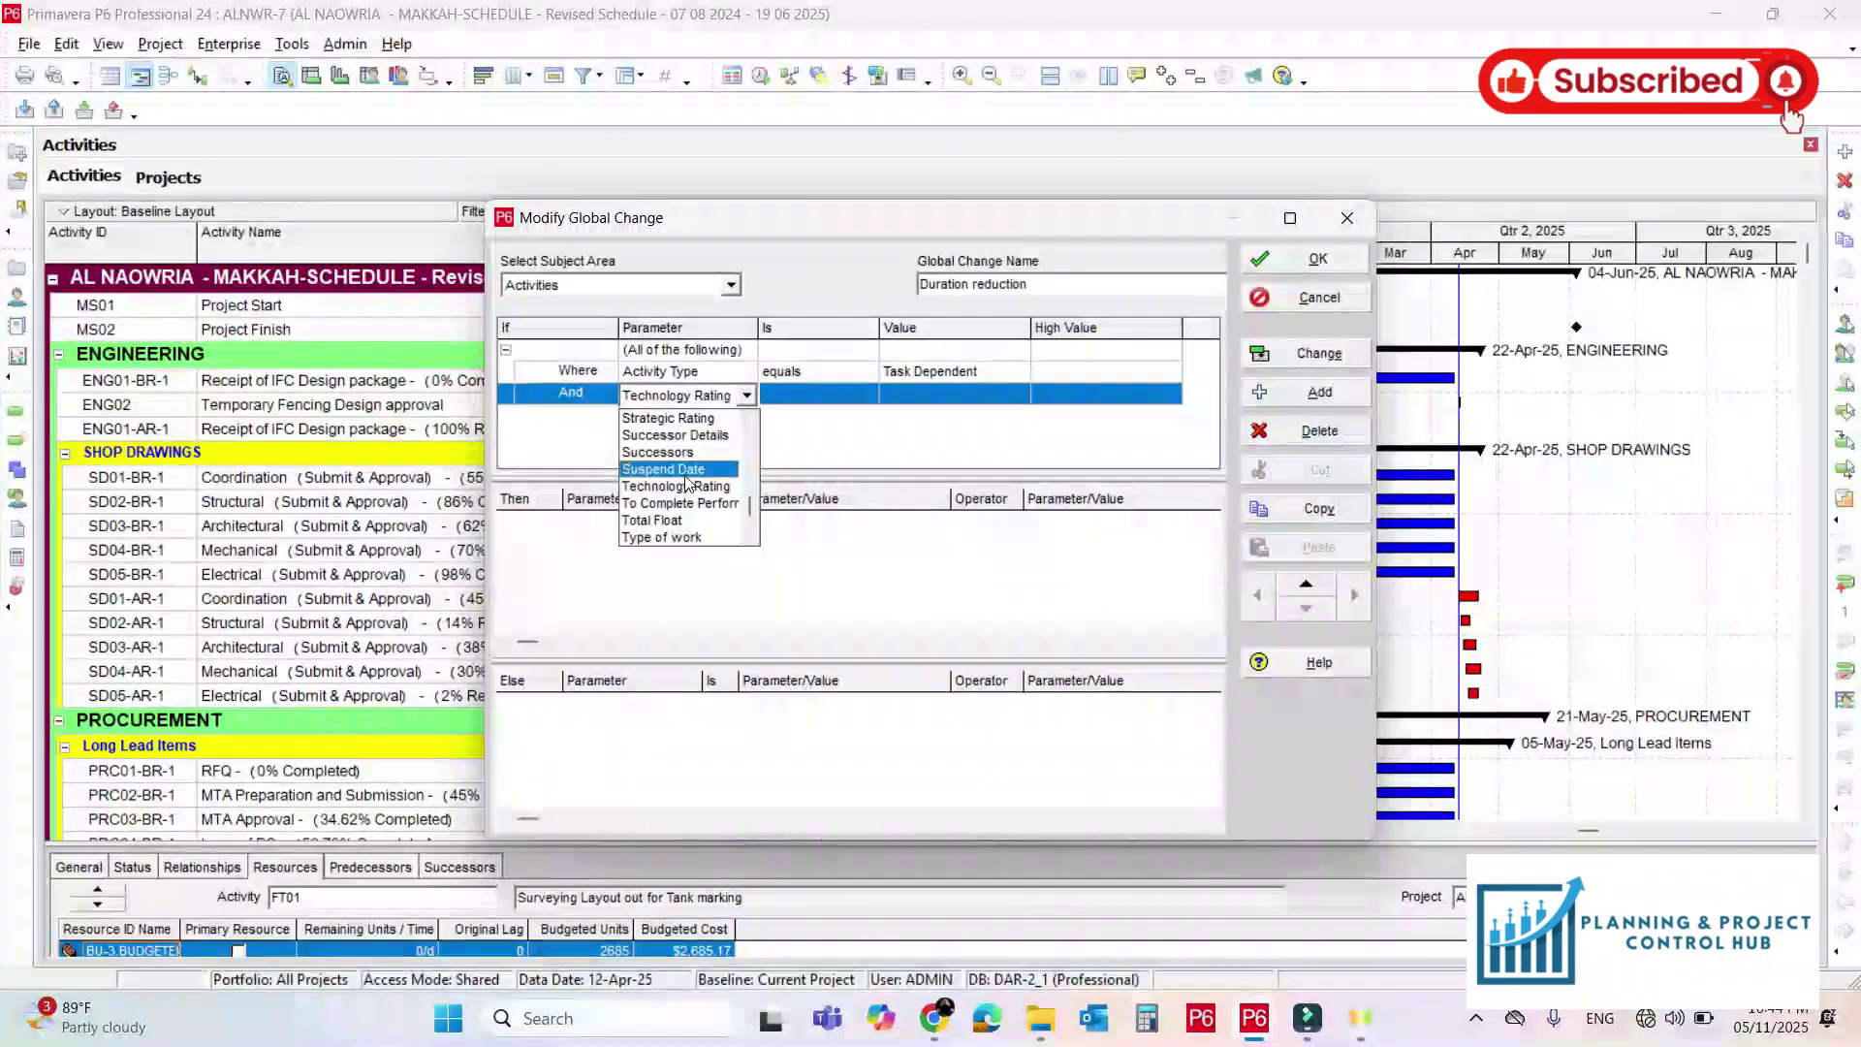
pyautogui.click(643, 426)
pyautogui.click(662, 406)
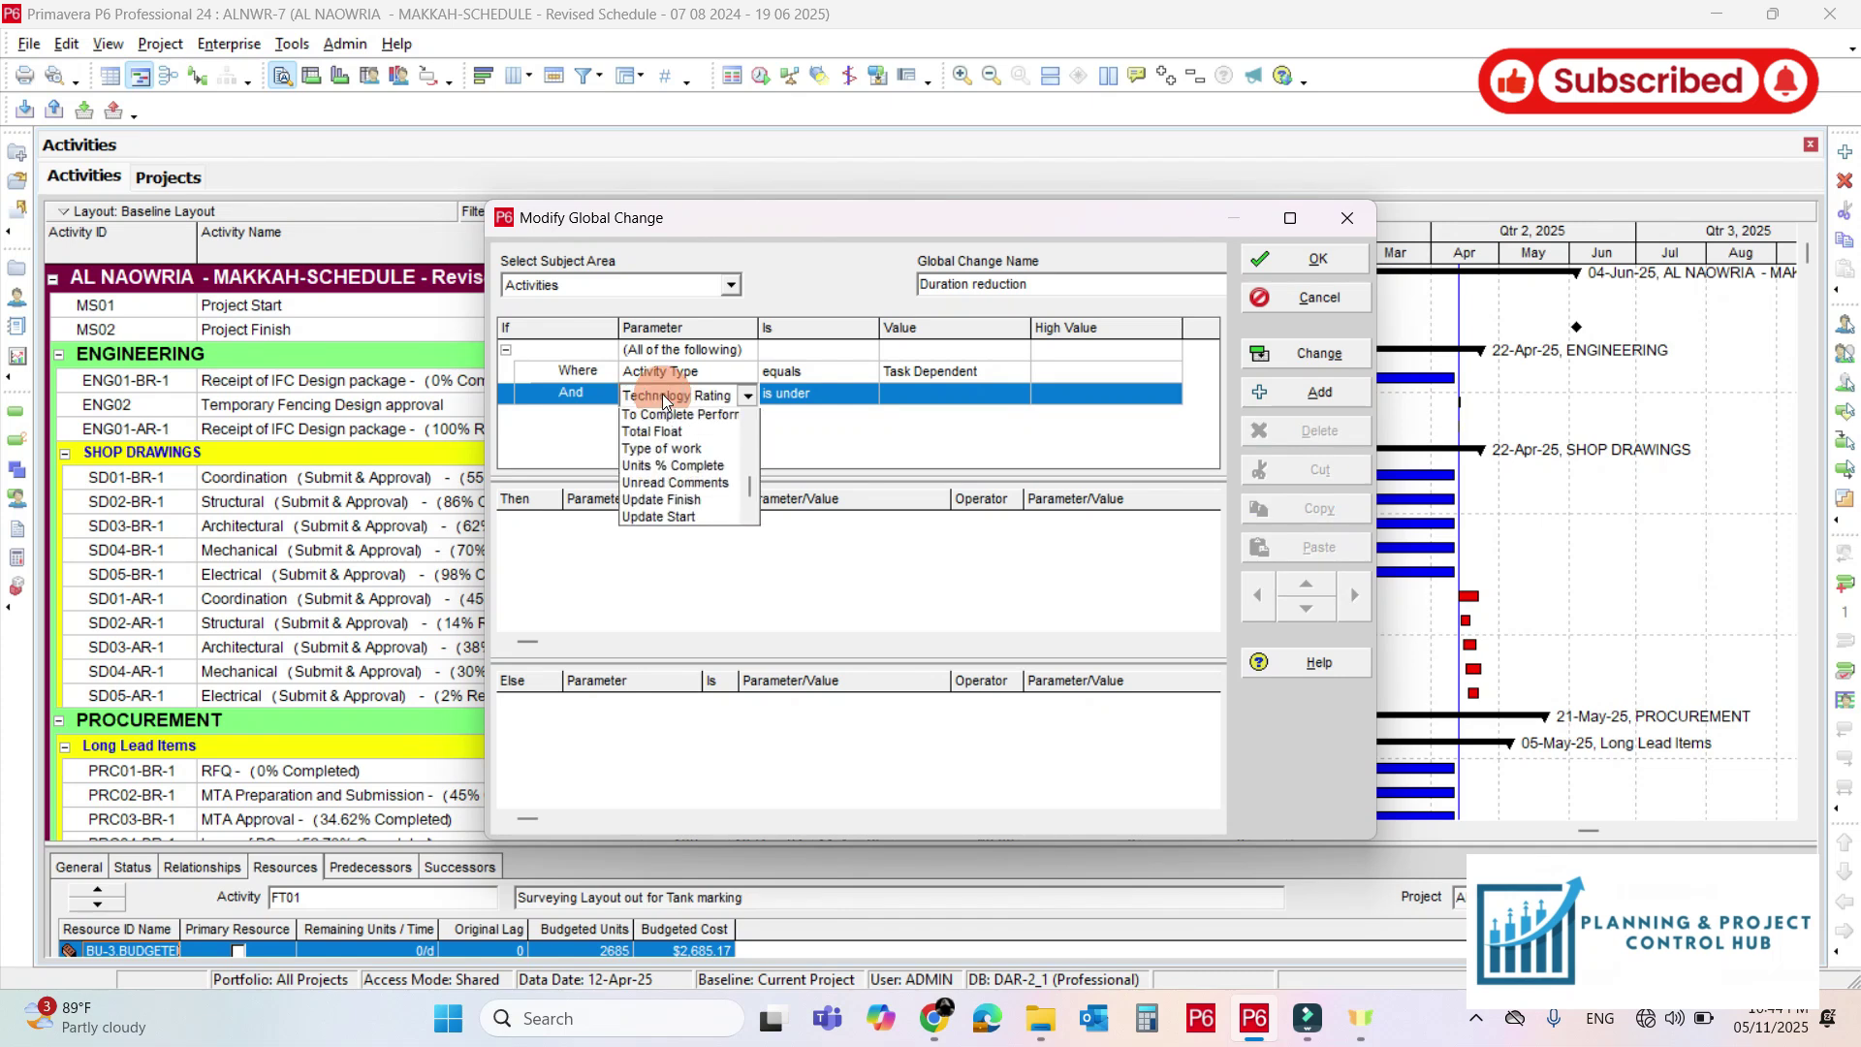
pyautogui.scroll(20, 665, 397)
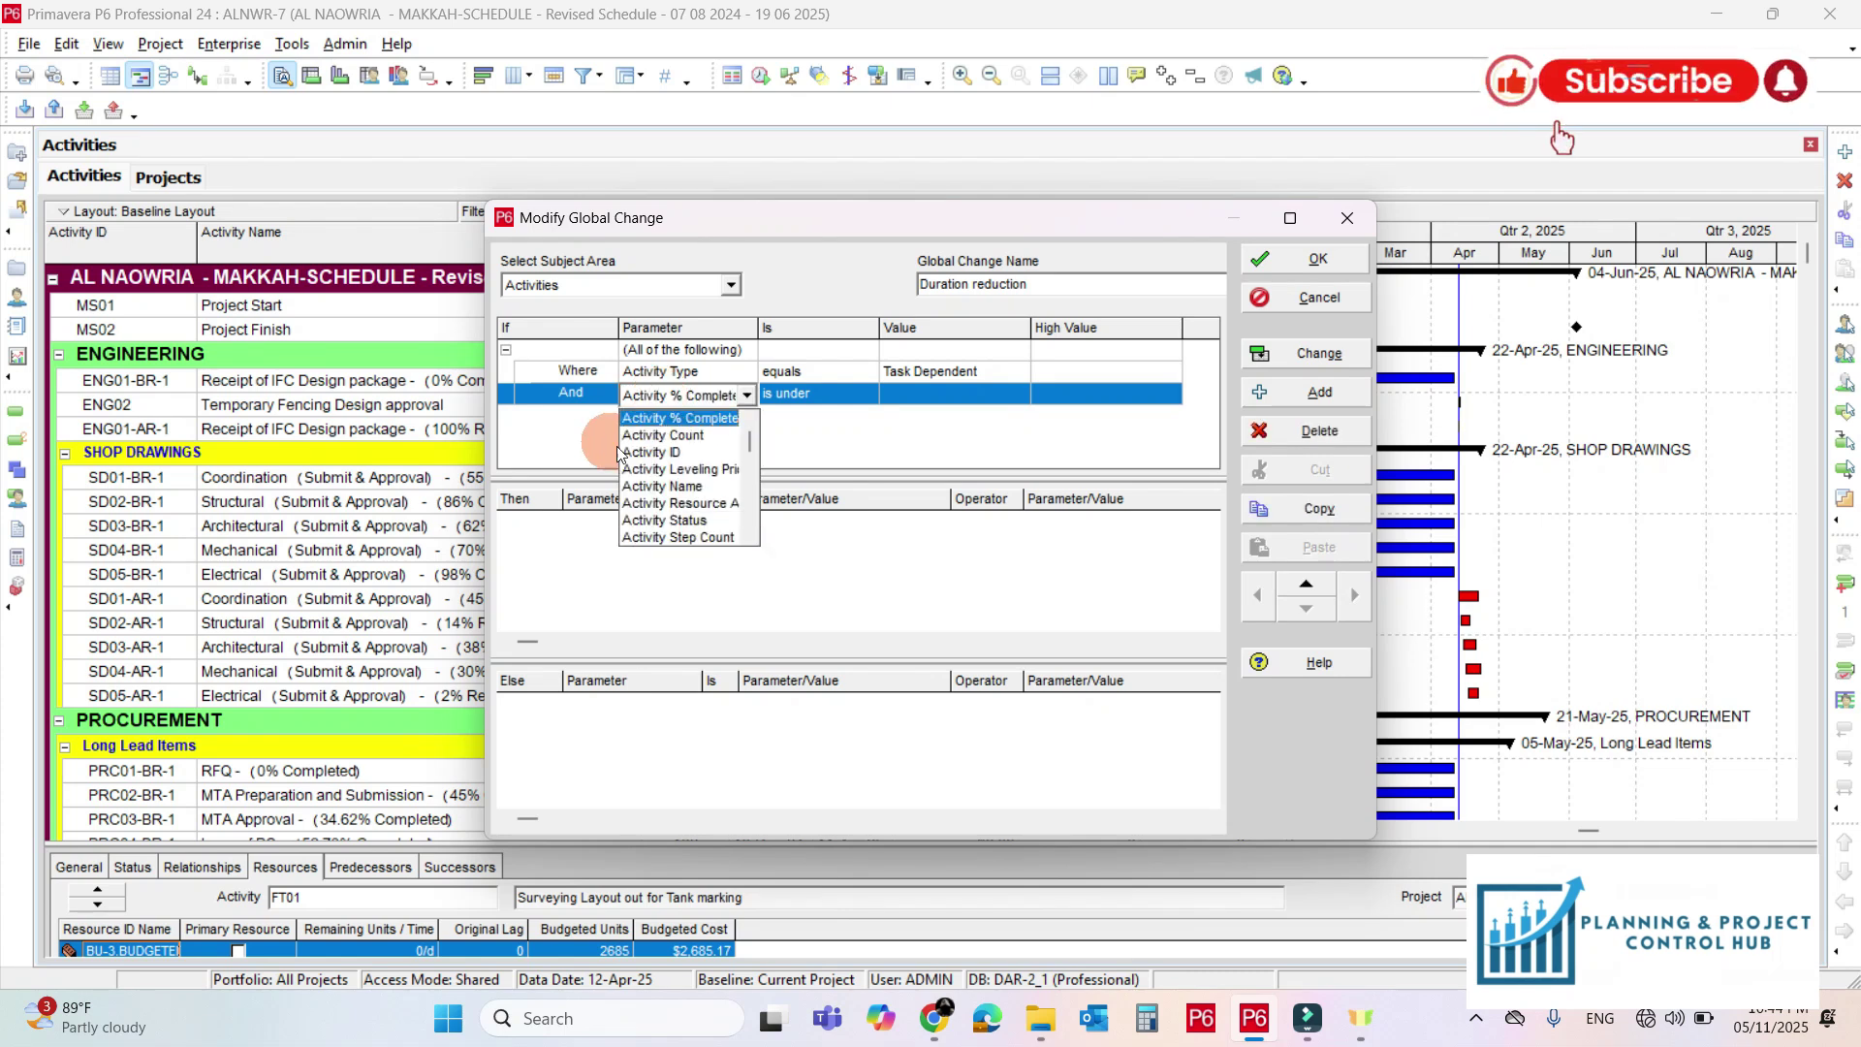
pyautogui.click(690, 520)
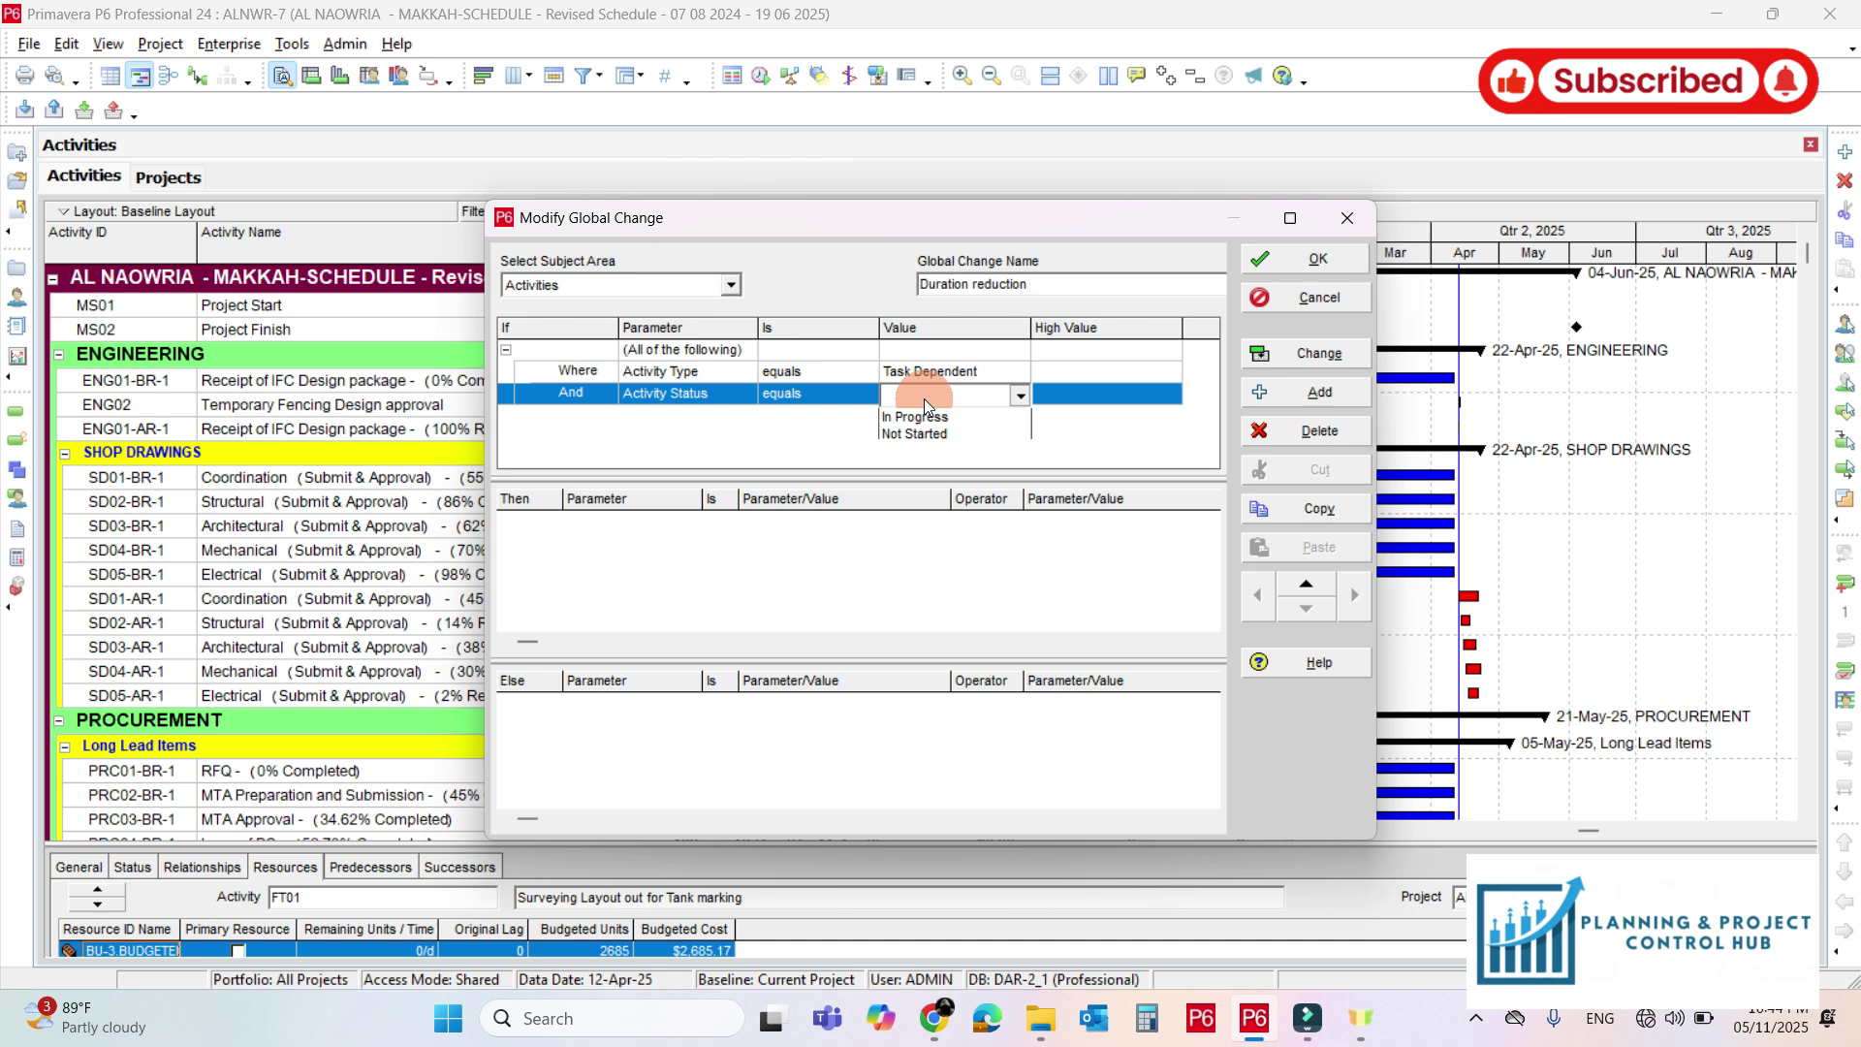
pyautogui.click(916, 446)
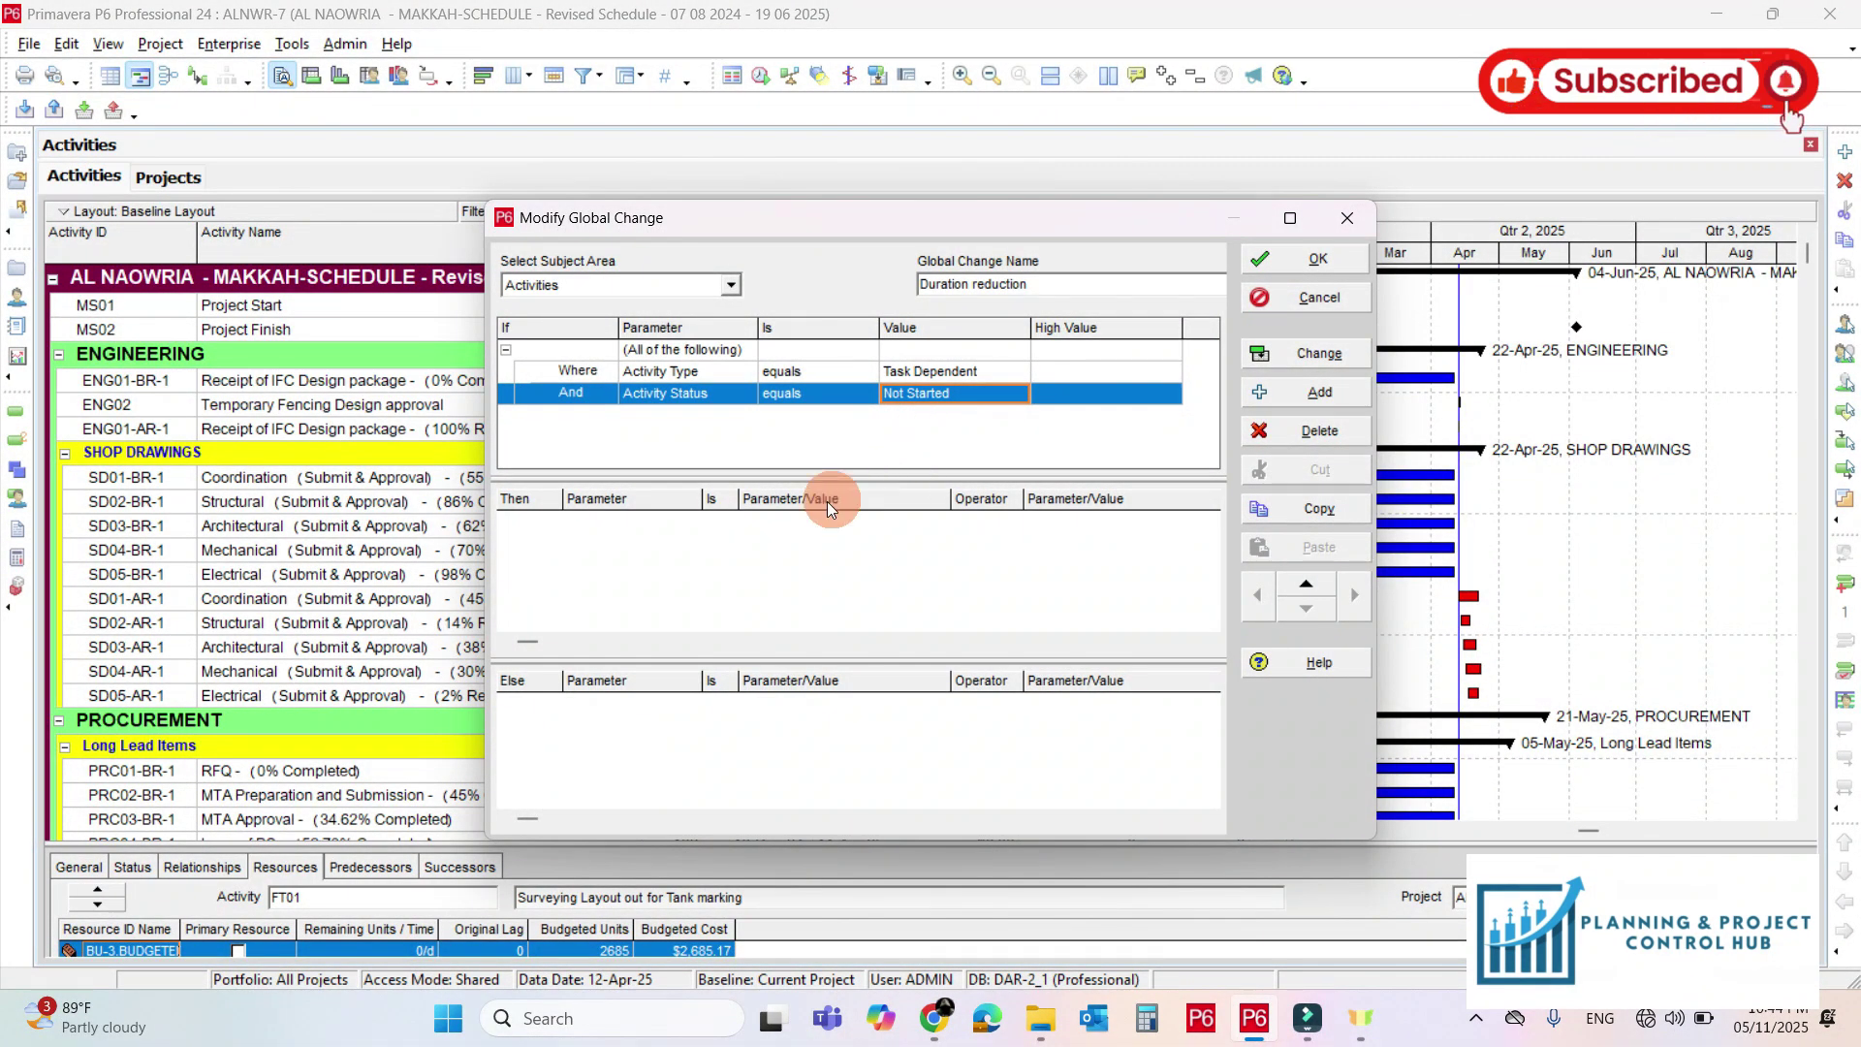
# Add a Then action row that changes Original Duration
pyautogui.click(802, 584)
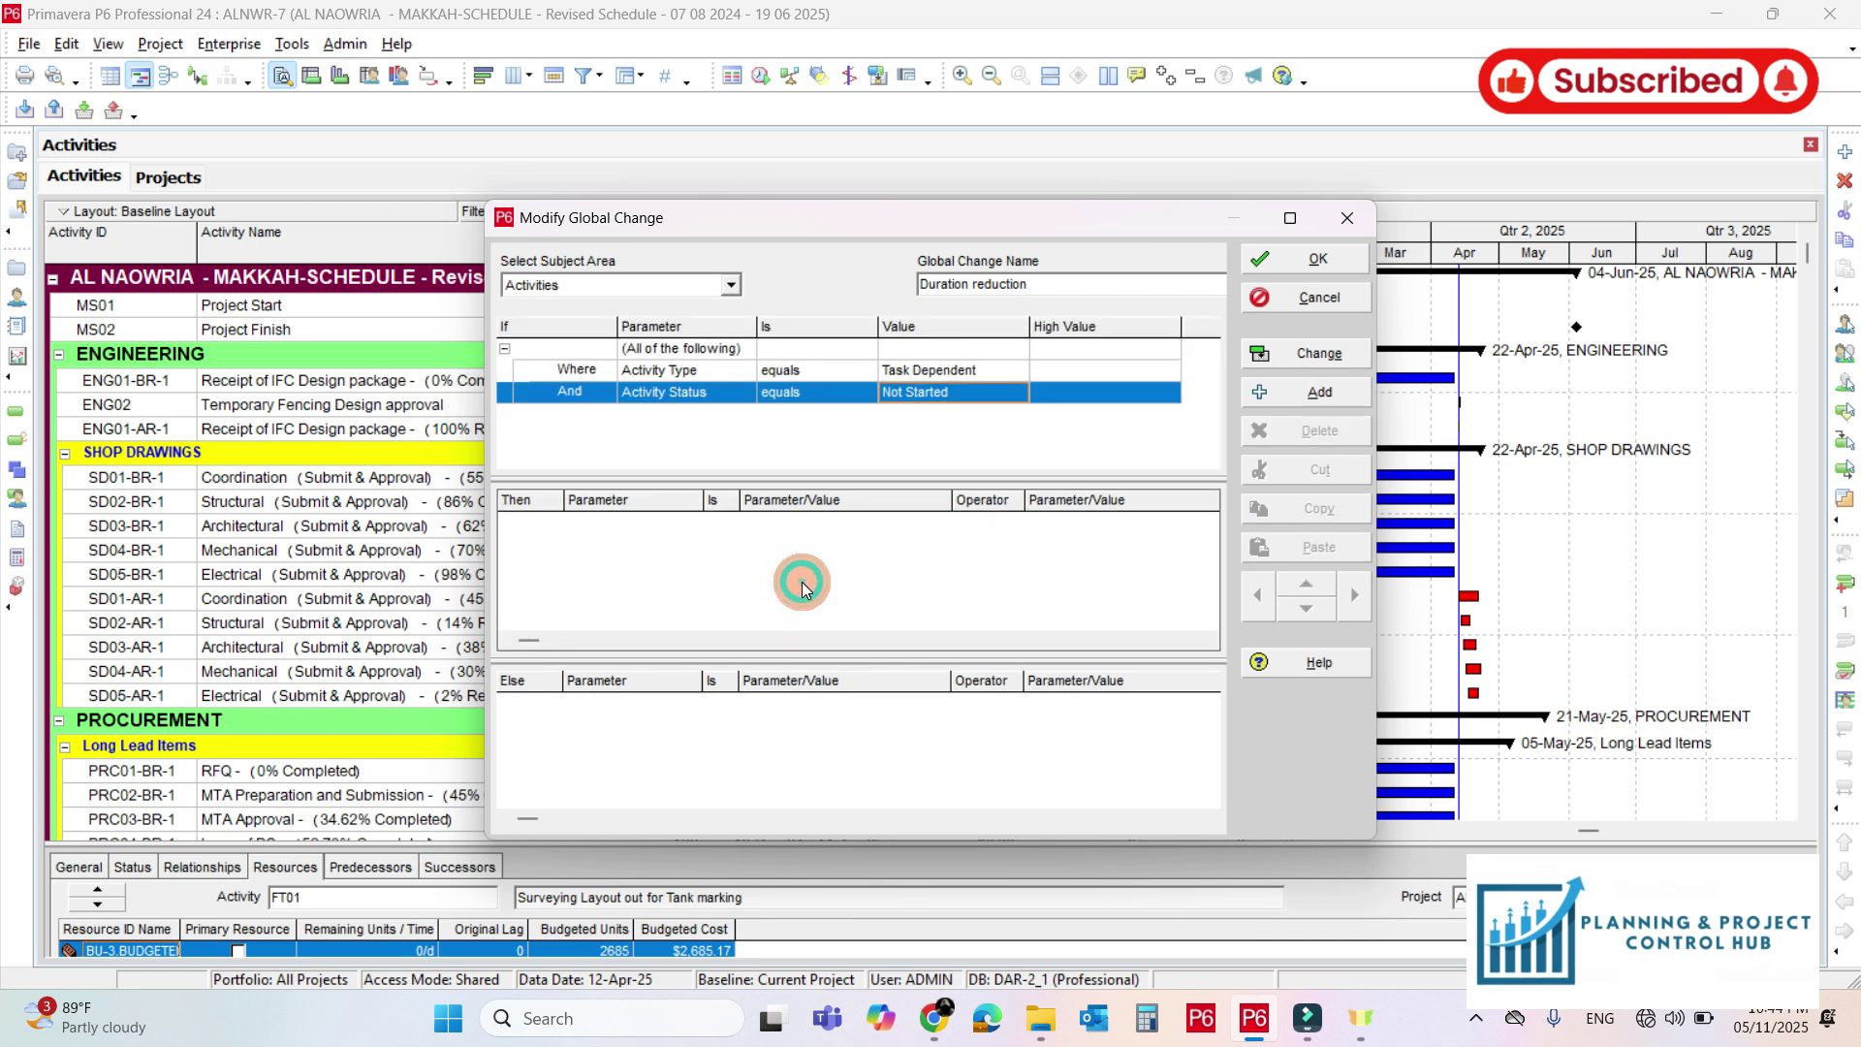
pyautogui.click(1266, 394)
pyautogui.click(592, 521)
pyautogui.click(603, 524)
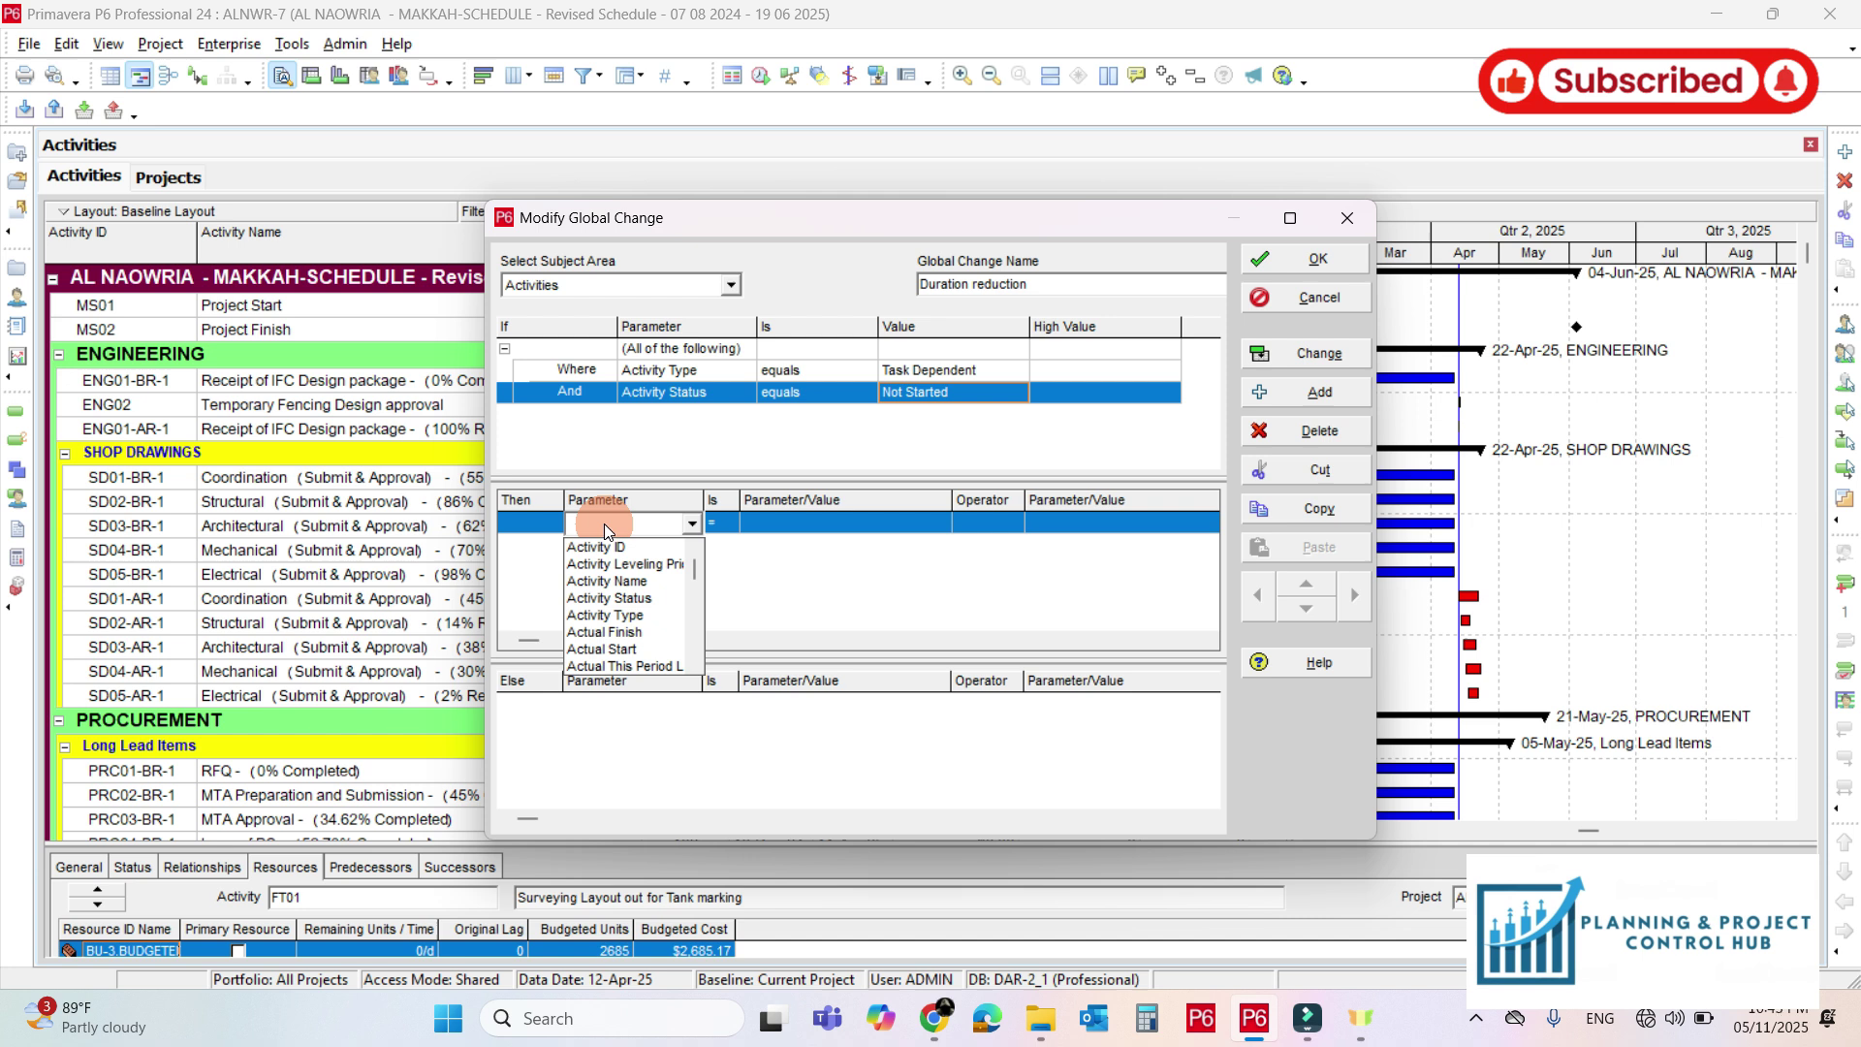
pyautogui.press('o')
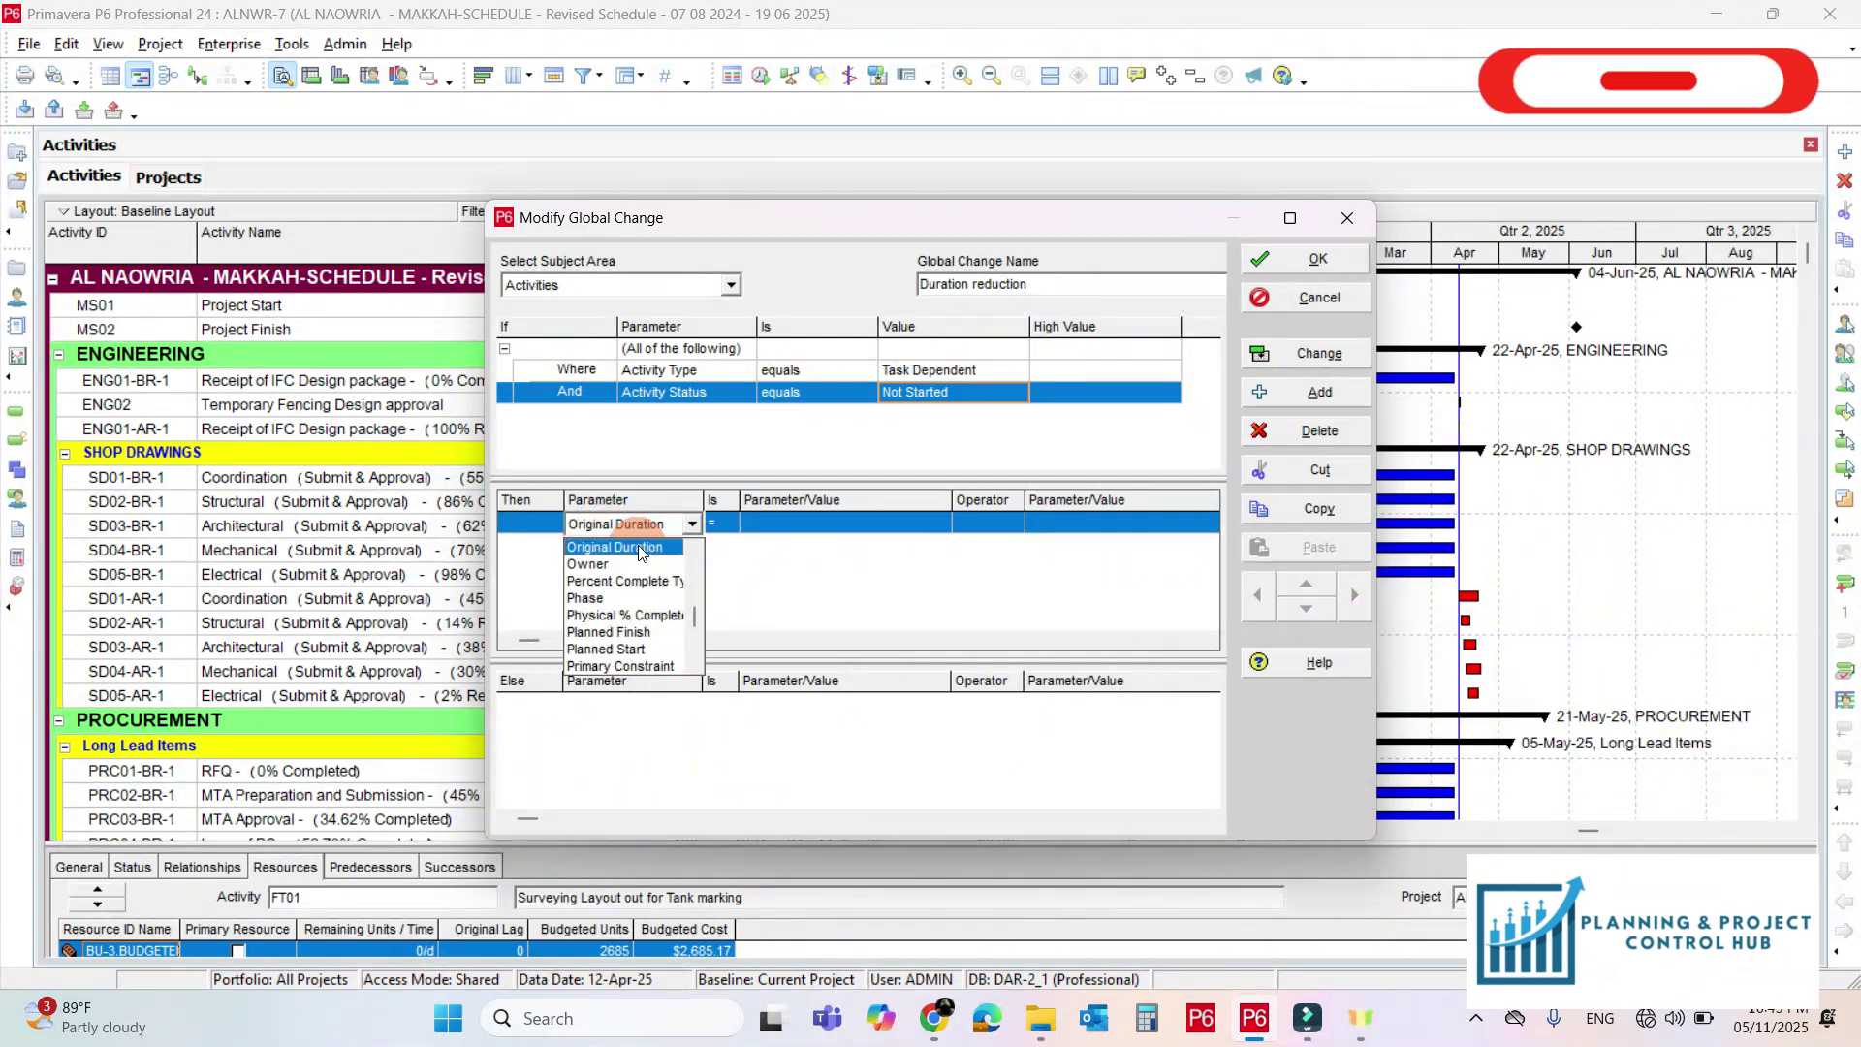
pyautogui.click(640, 549)
# Set the new value to Original Duration divided by 2
pyautogui.click(839, 525)
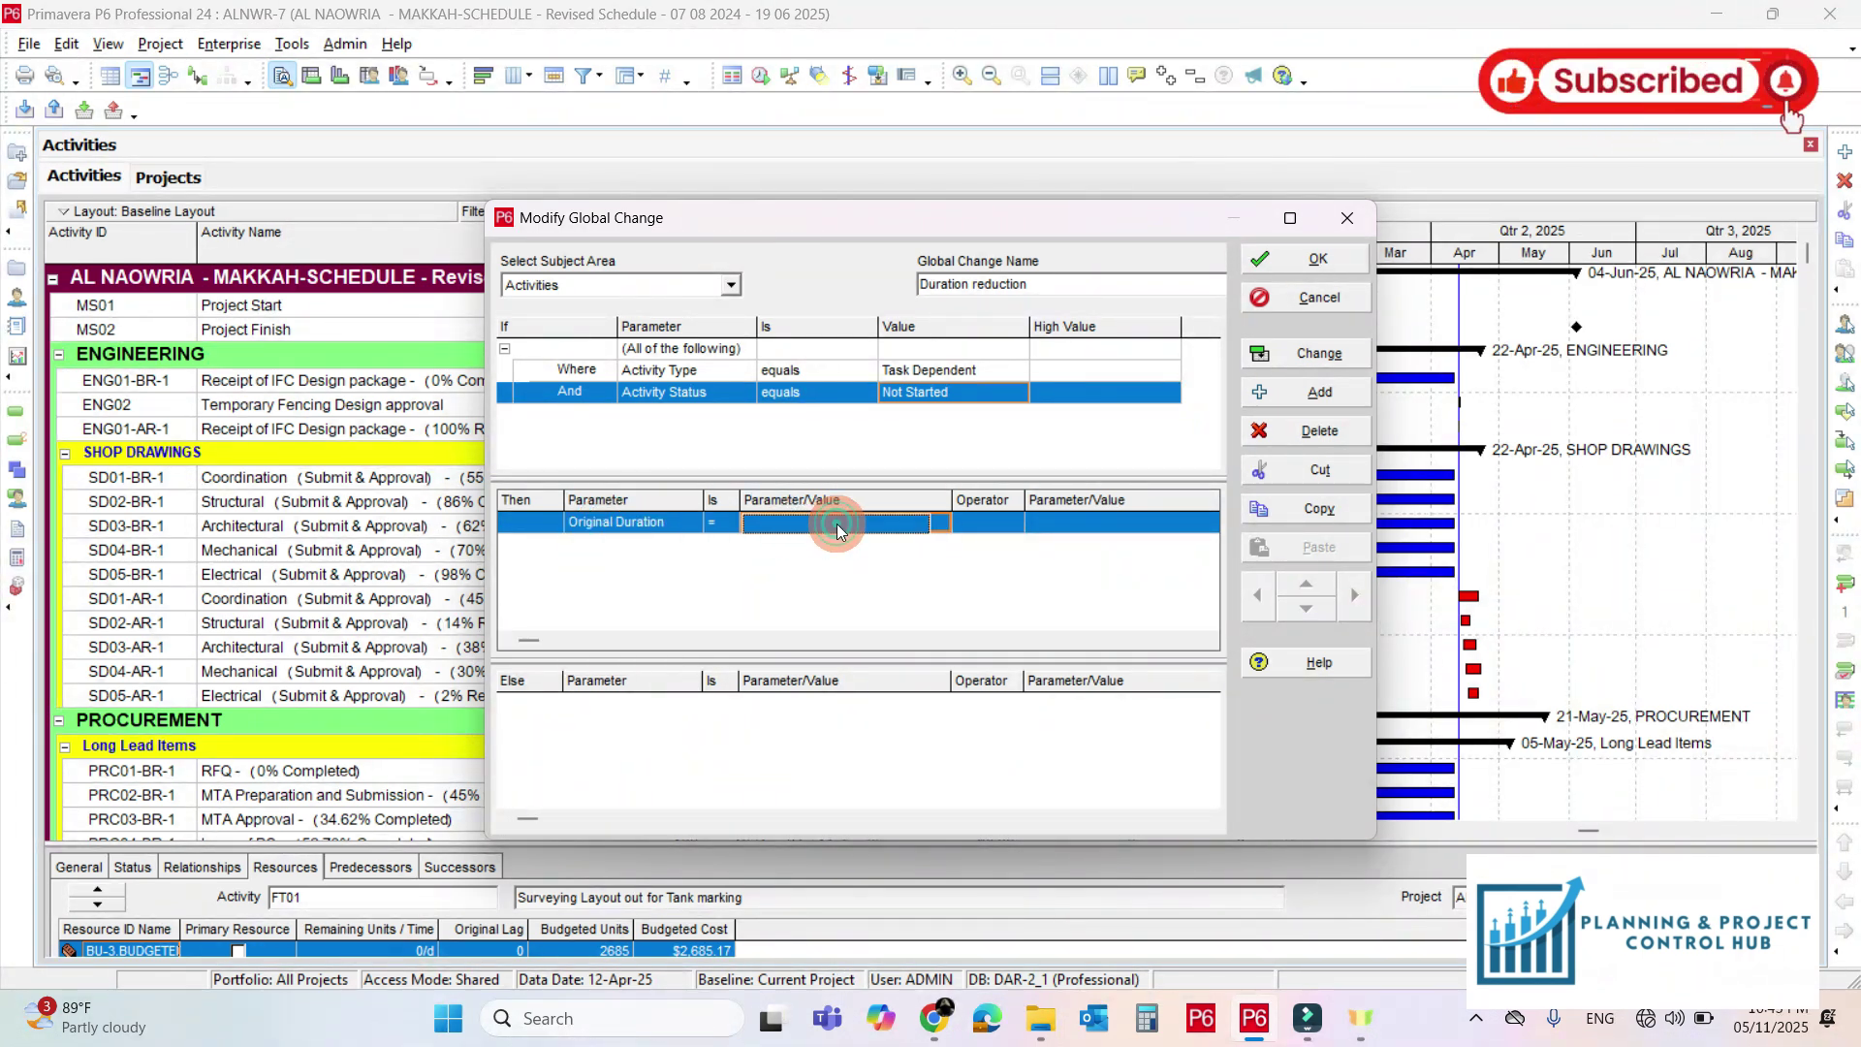
pyautogui.press('o')
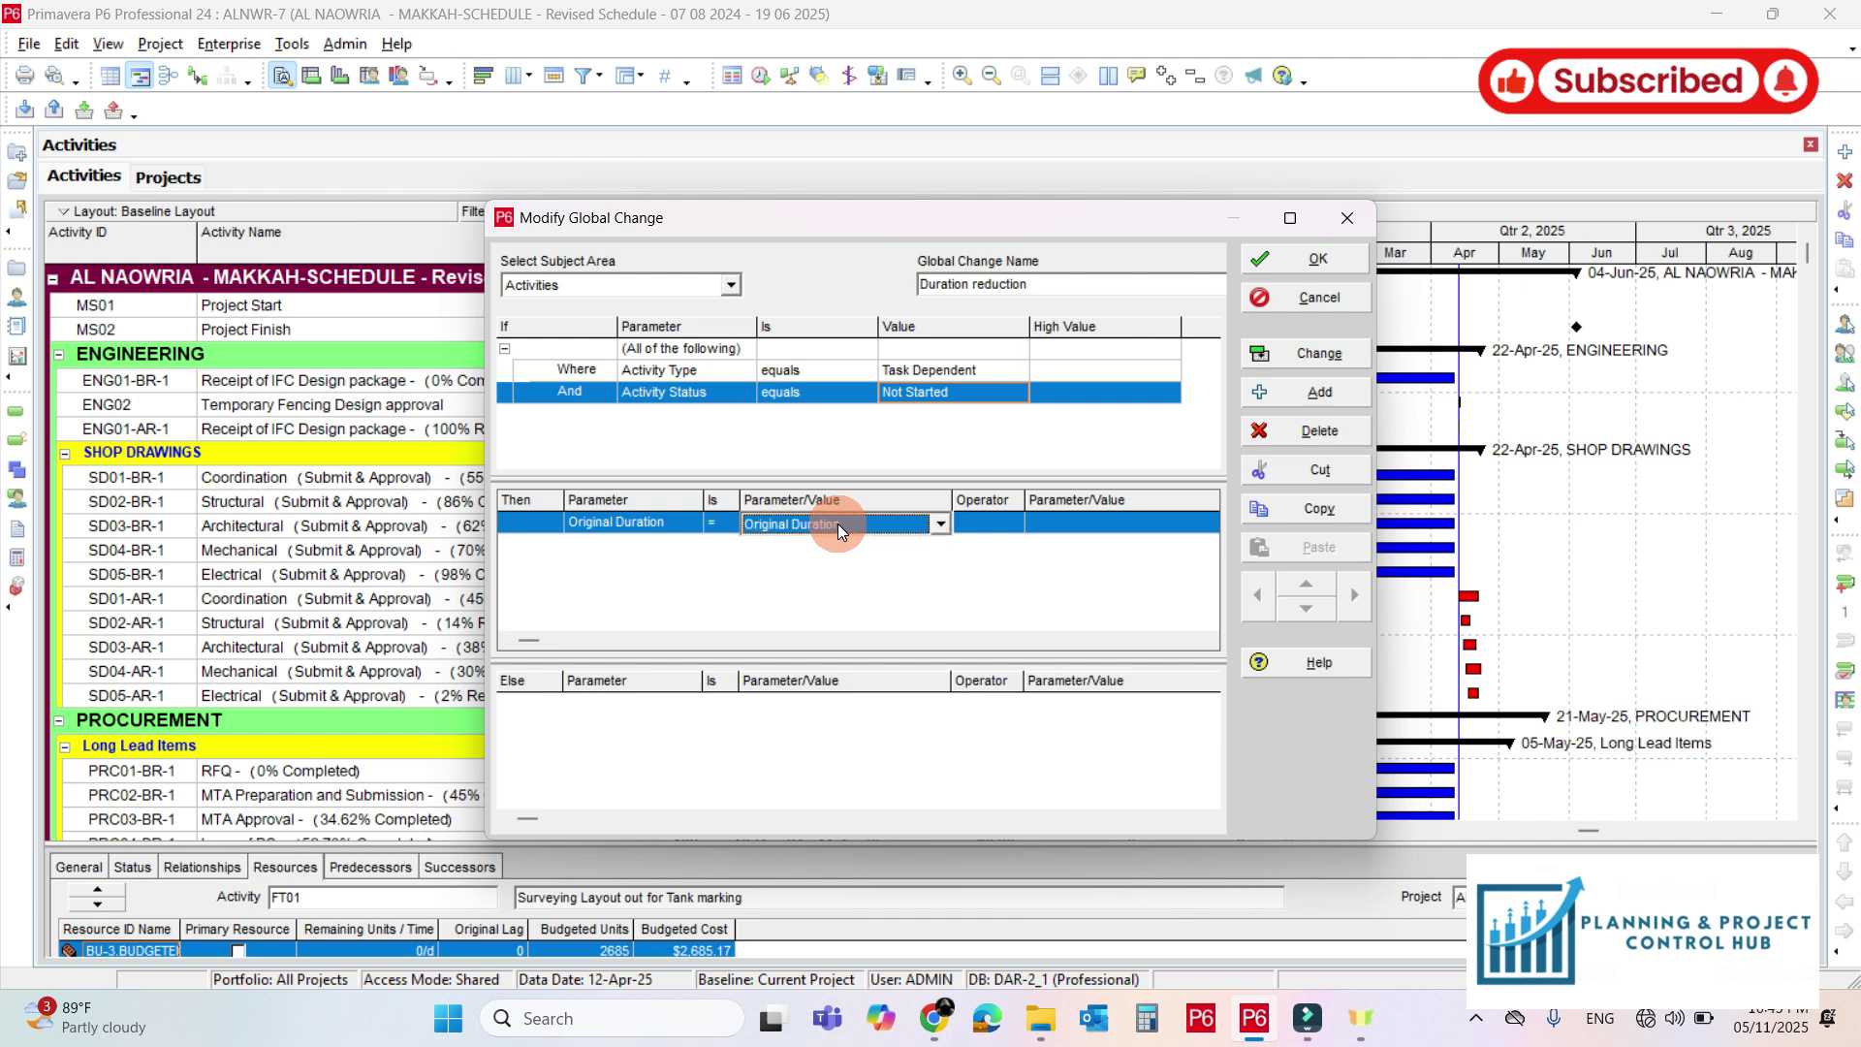
pyautogui.click(980, 524)
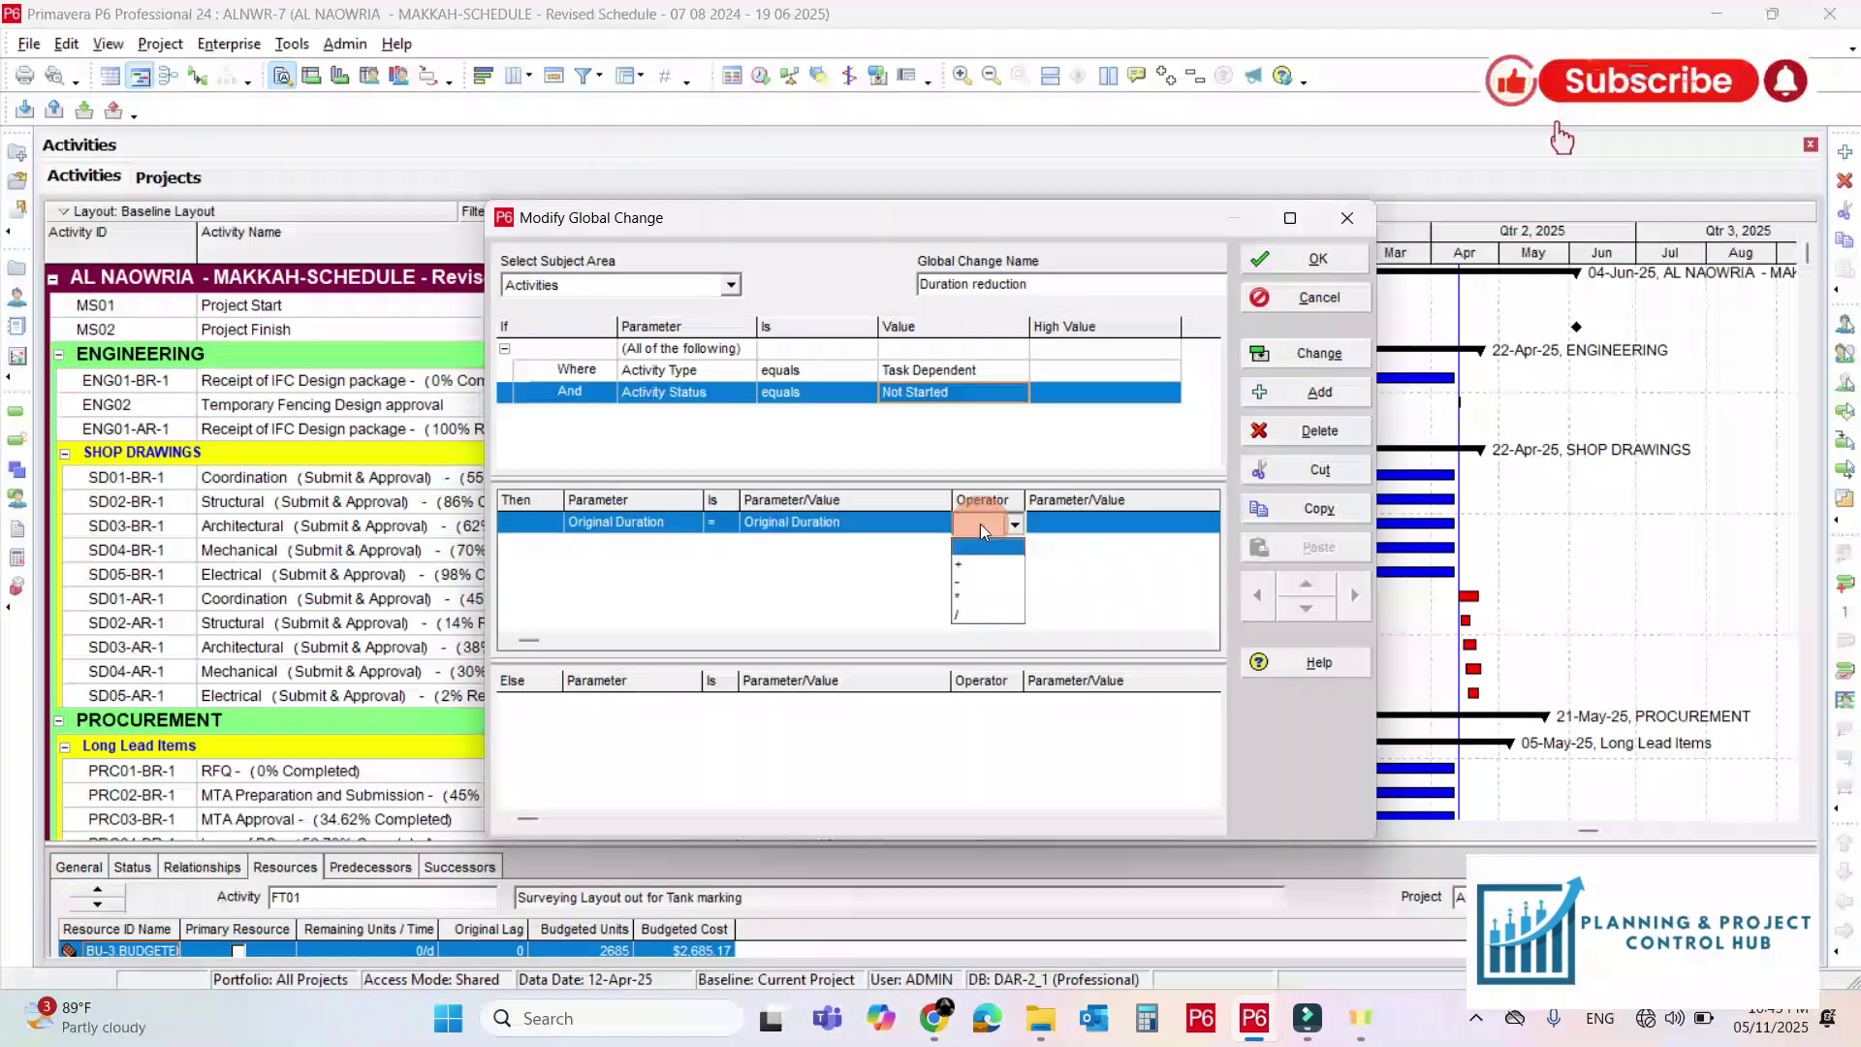
pyautogui.click(961, 615)
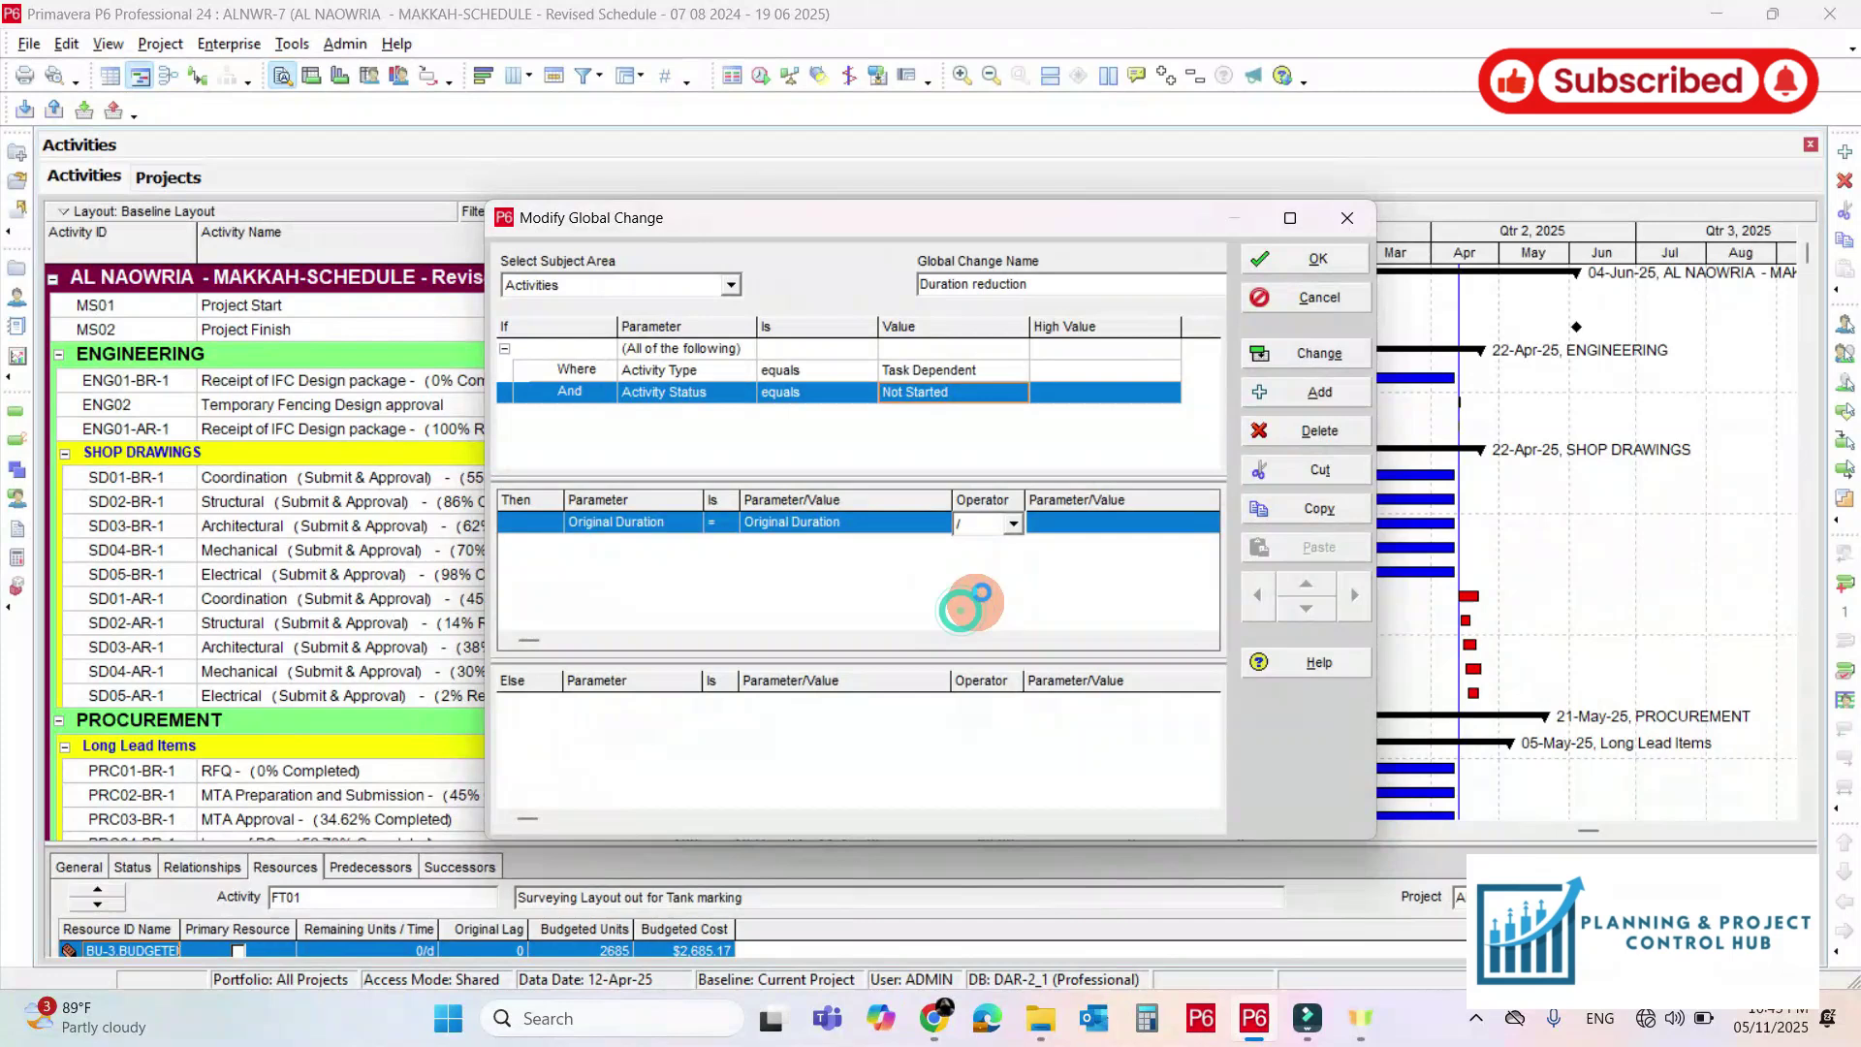
pyautogui.click(1070, 526)
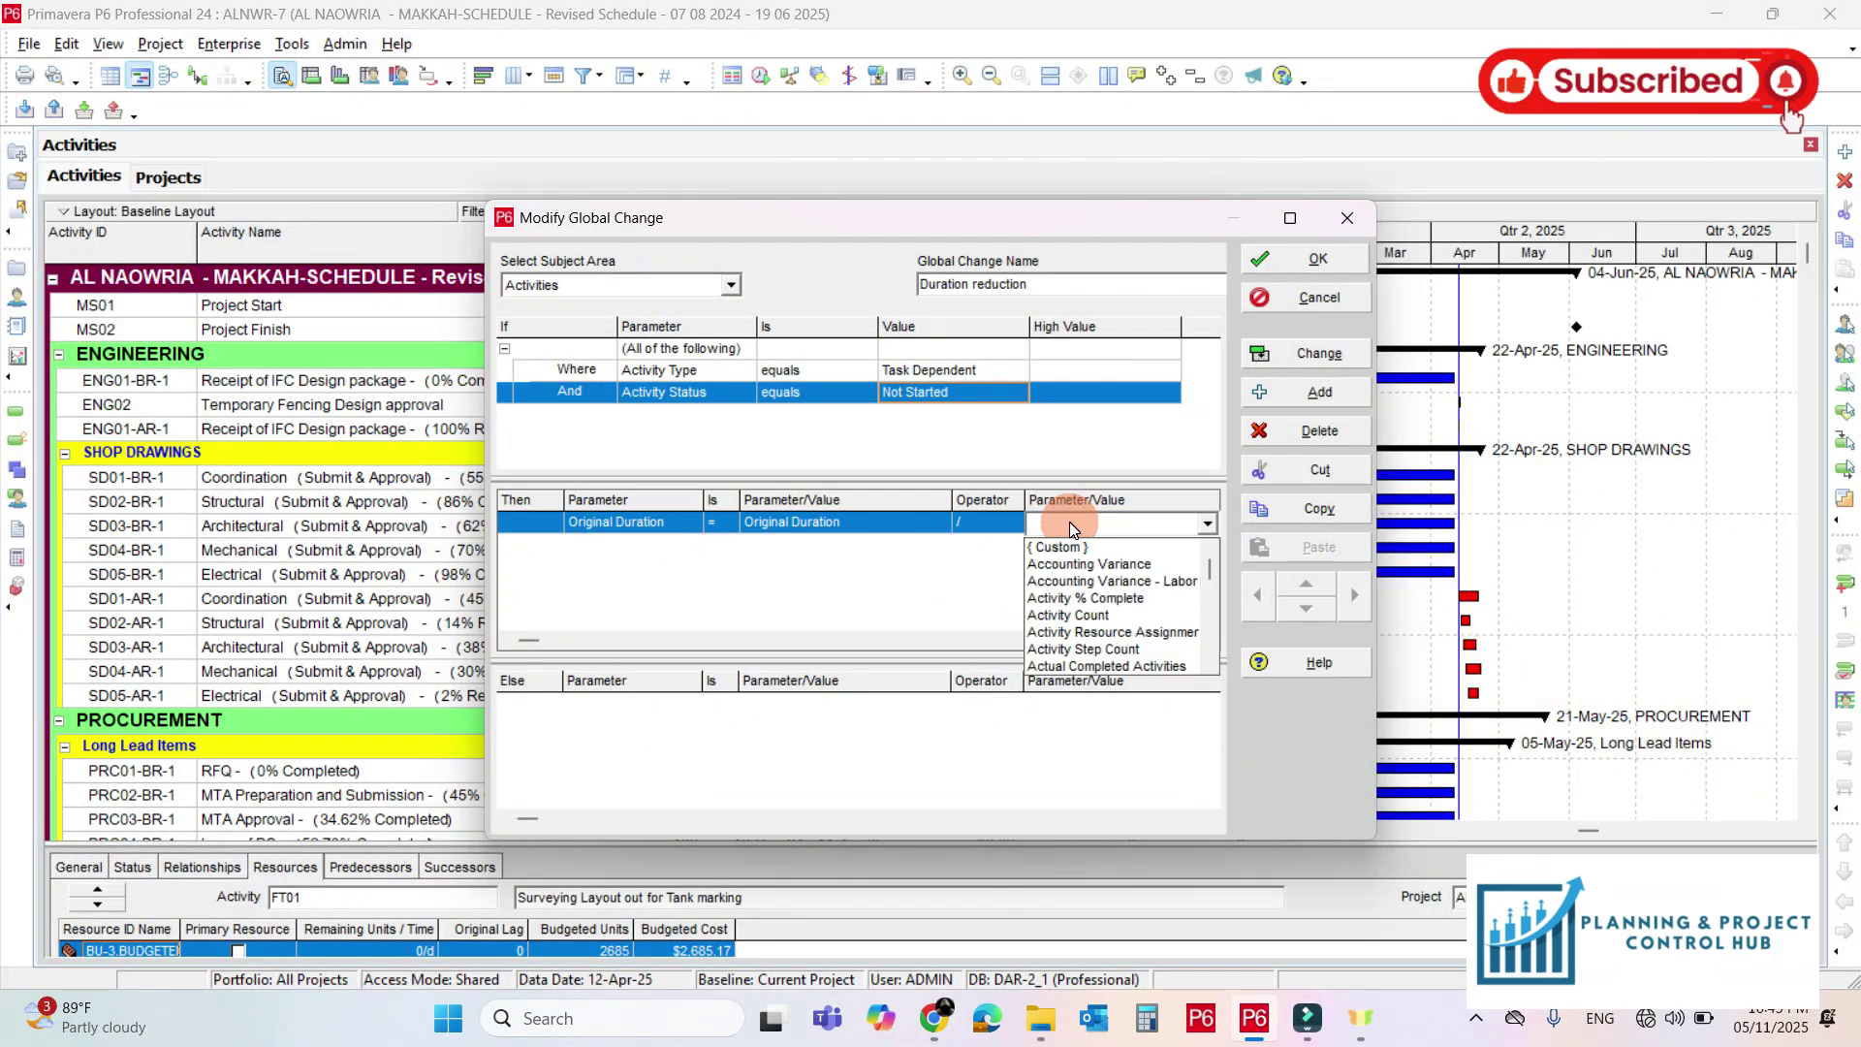
pyautogui.write('0')
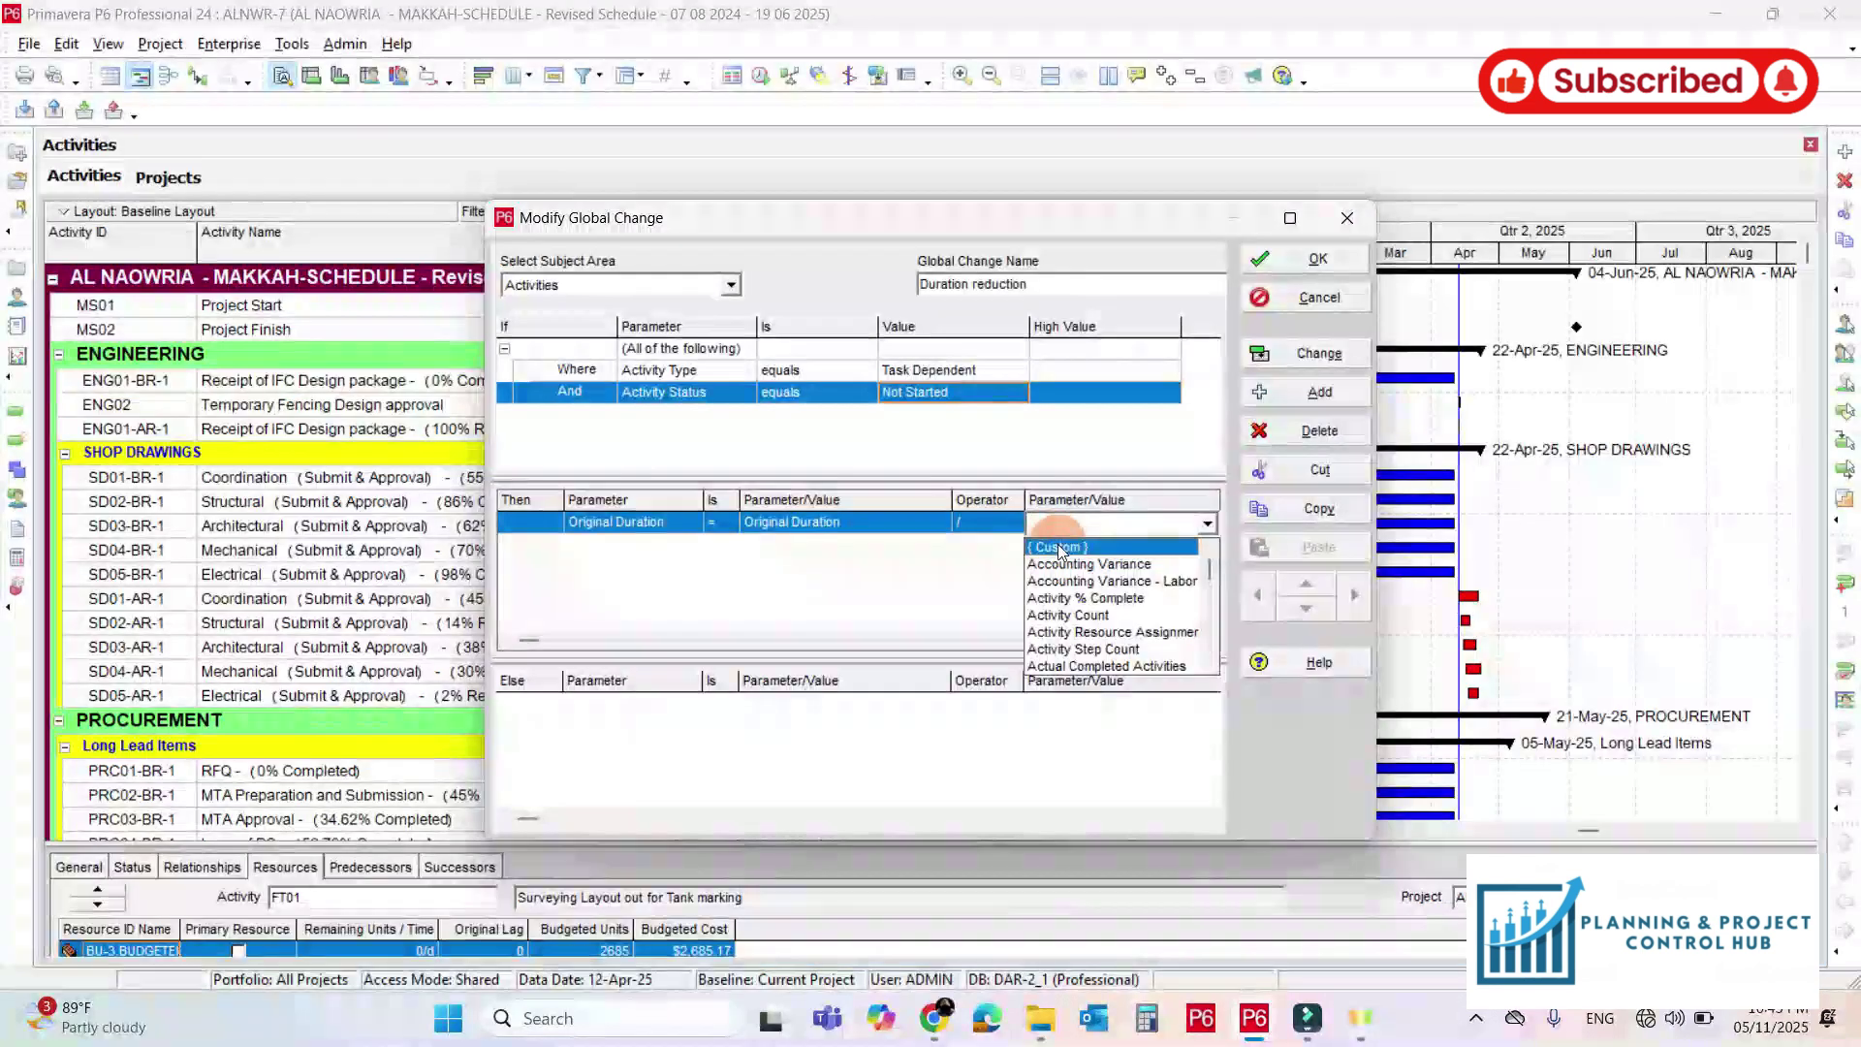
pyautogui.write('2')
pyautogui.click(1060, 545)
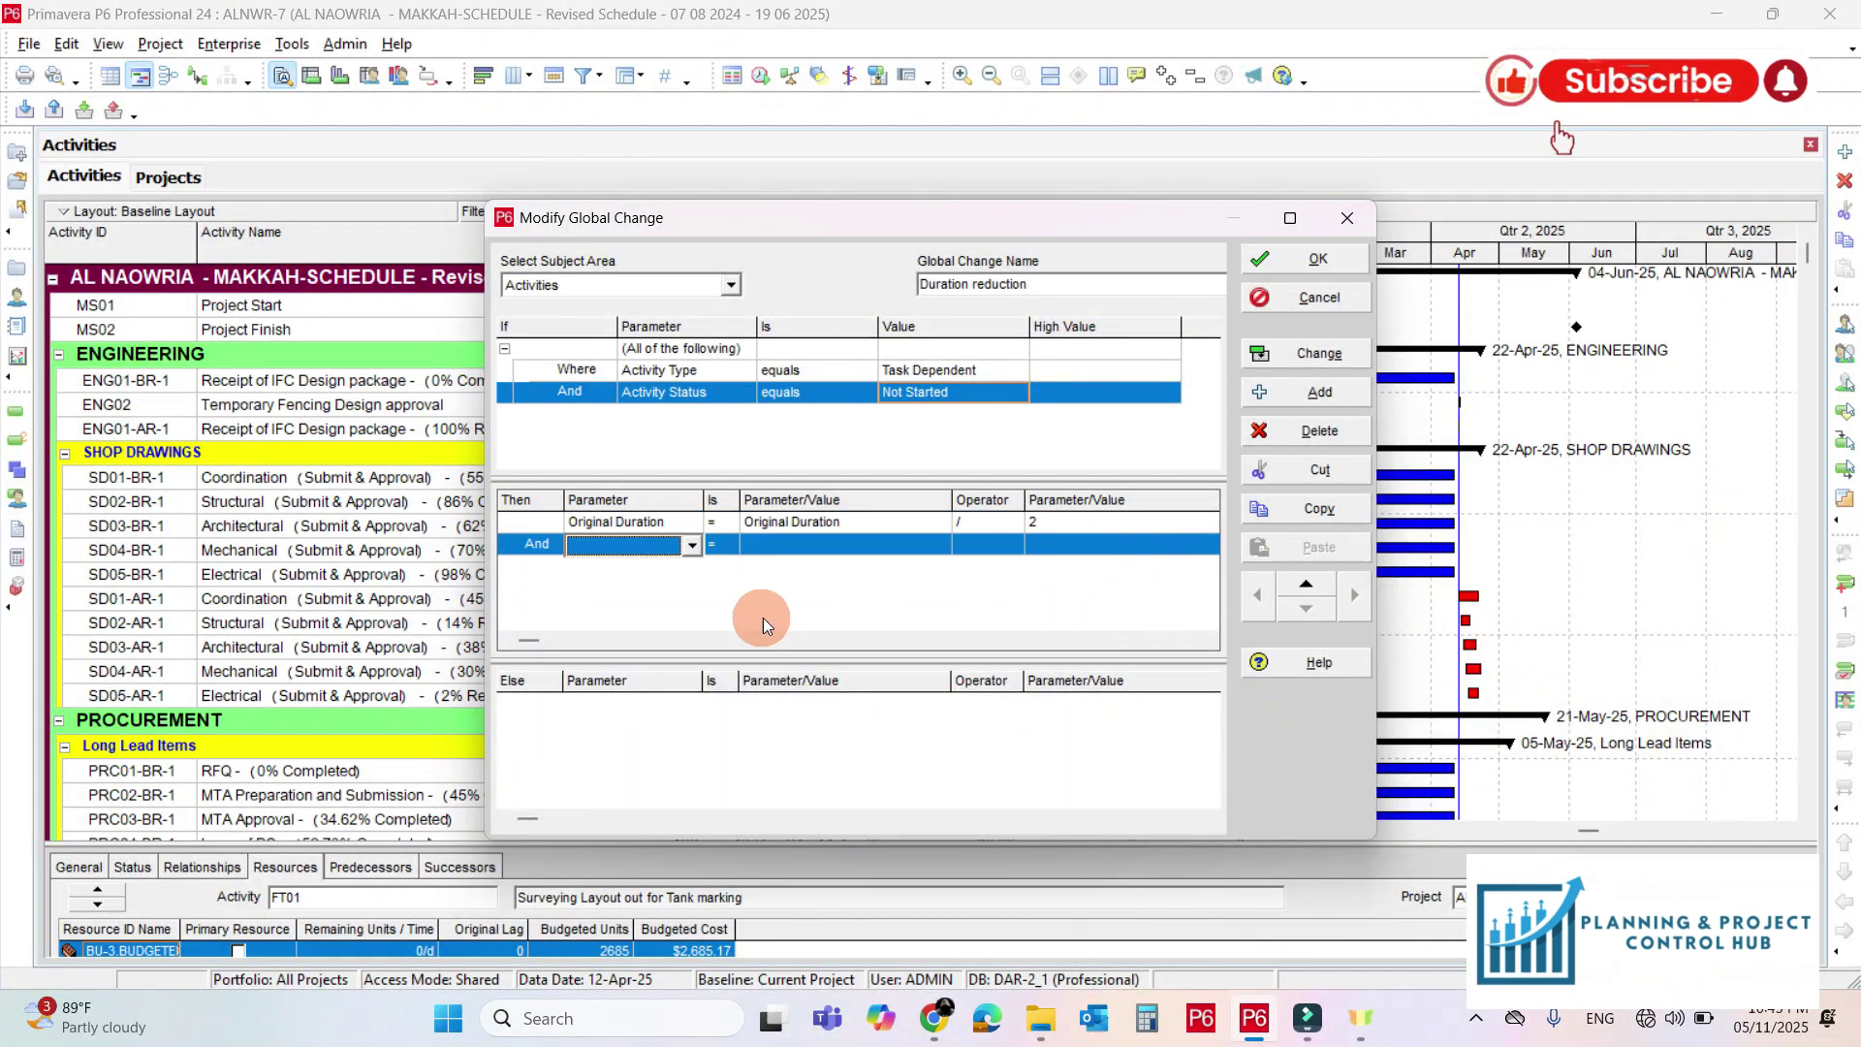
# Delete the extra empty And row from the conditions
pyautogui.click(897, 541)
pyautogui.click(1308, 430)
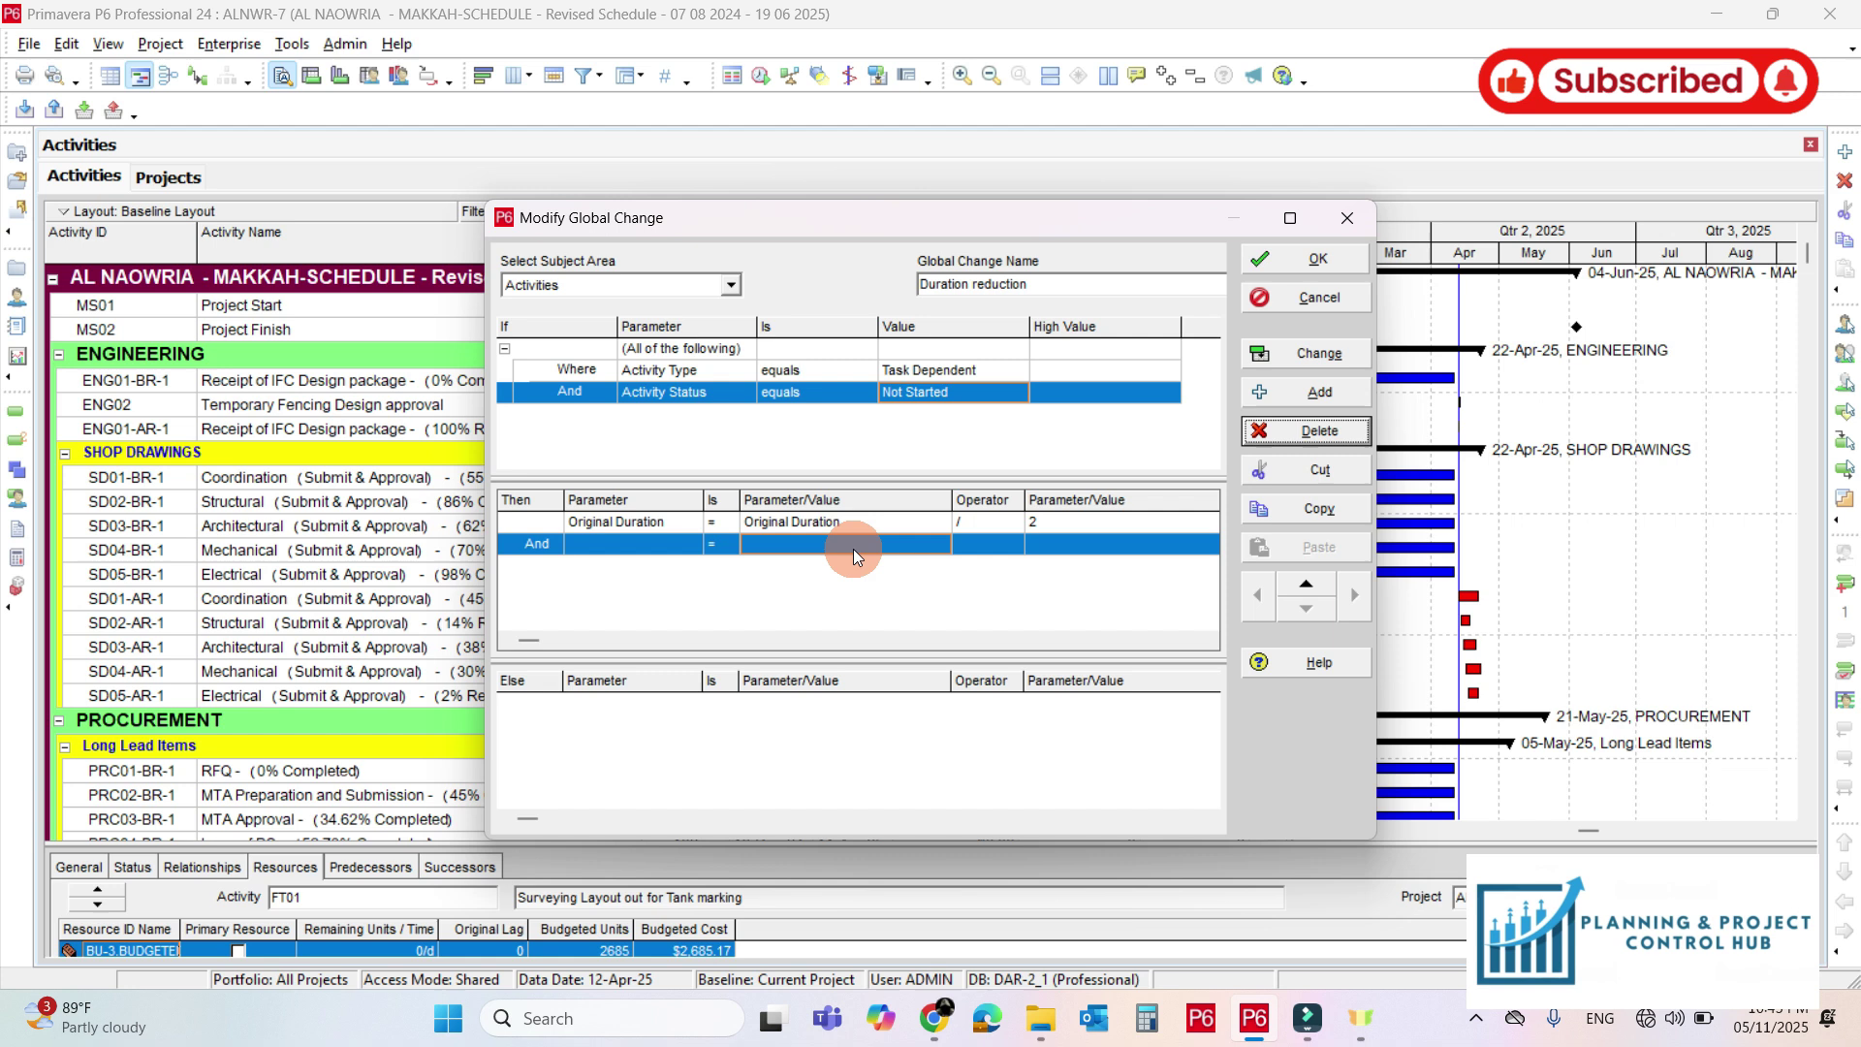
pyautogui.click(884, 546)
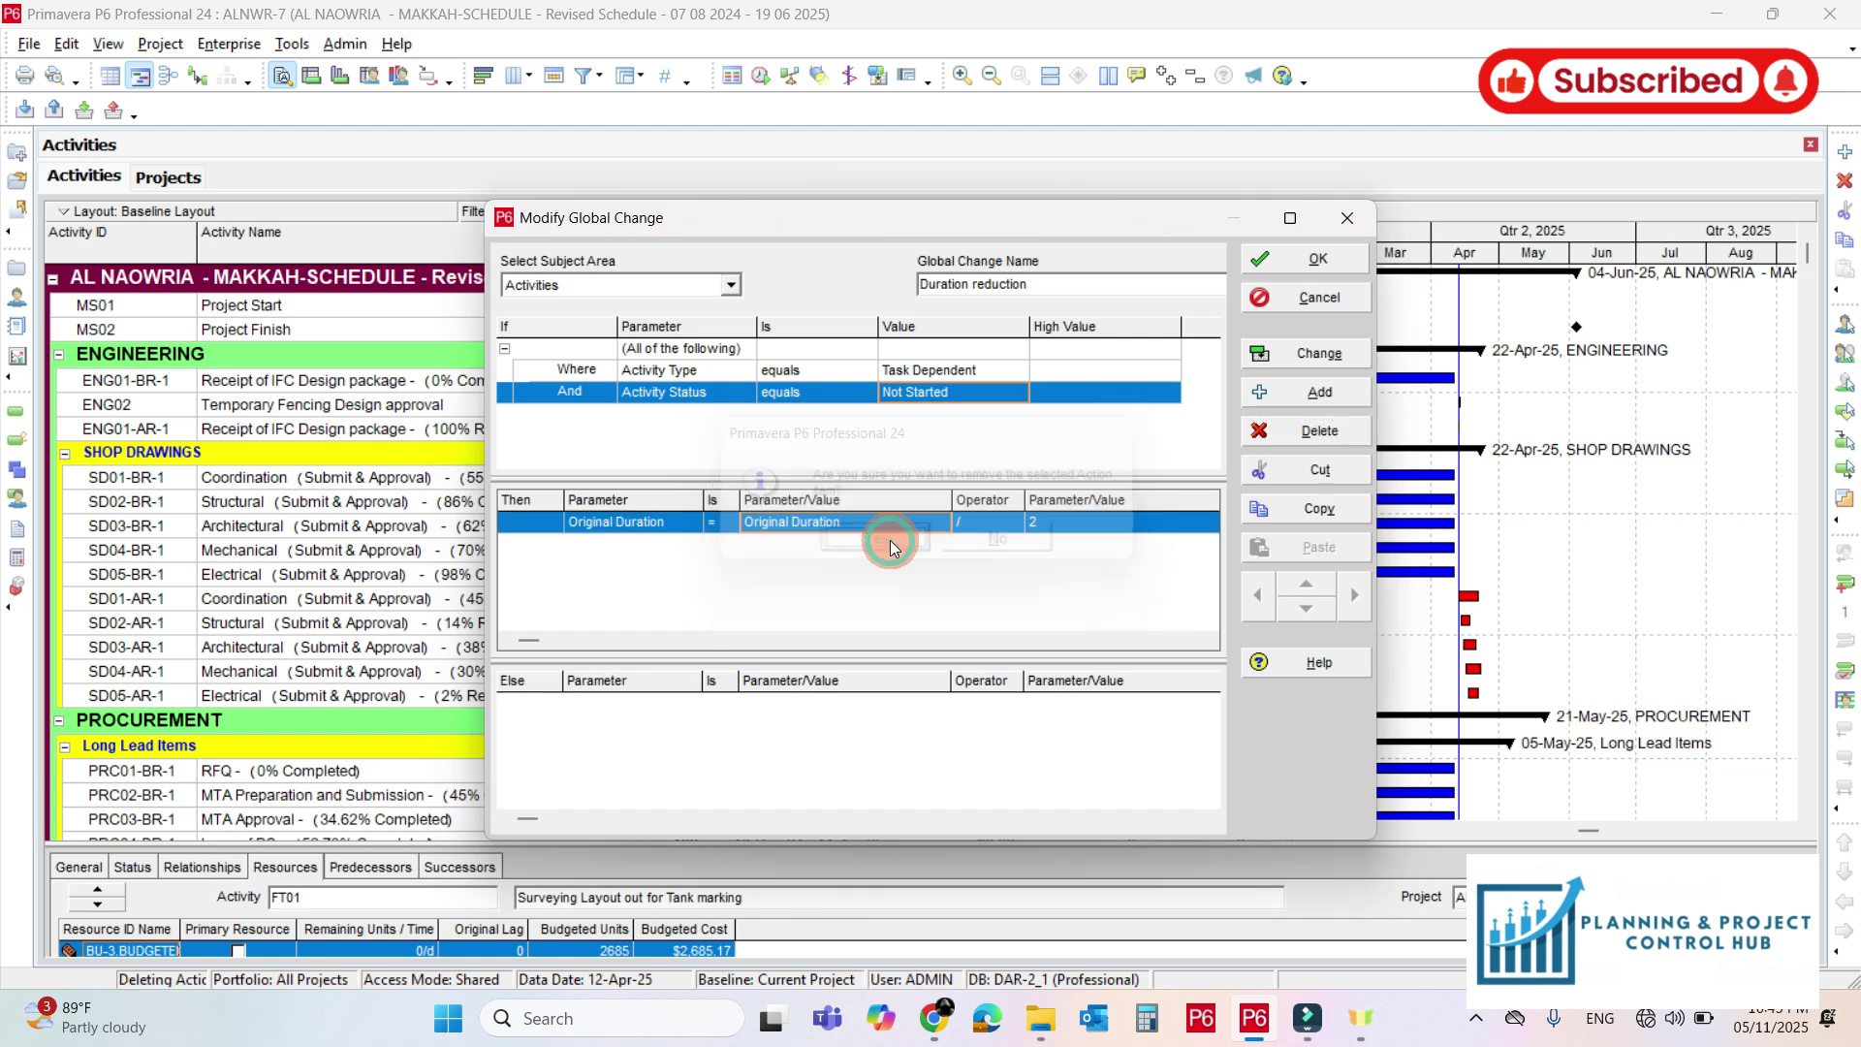
# Run Duration reduction, close its report and decline saving the log
pyautogui.click(1292, 355)
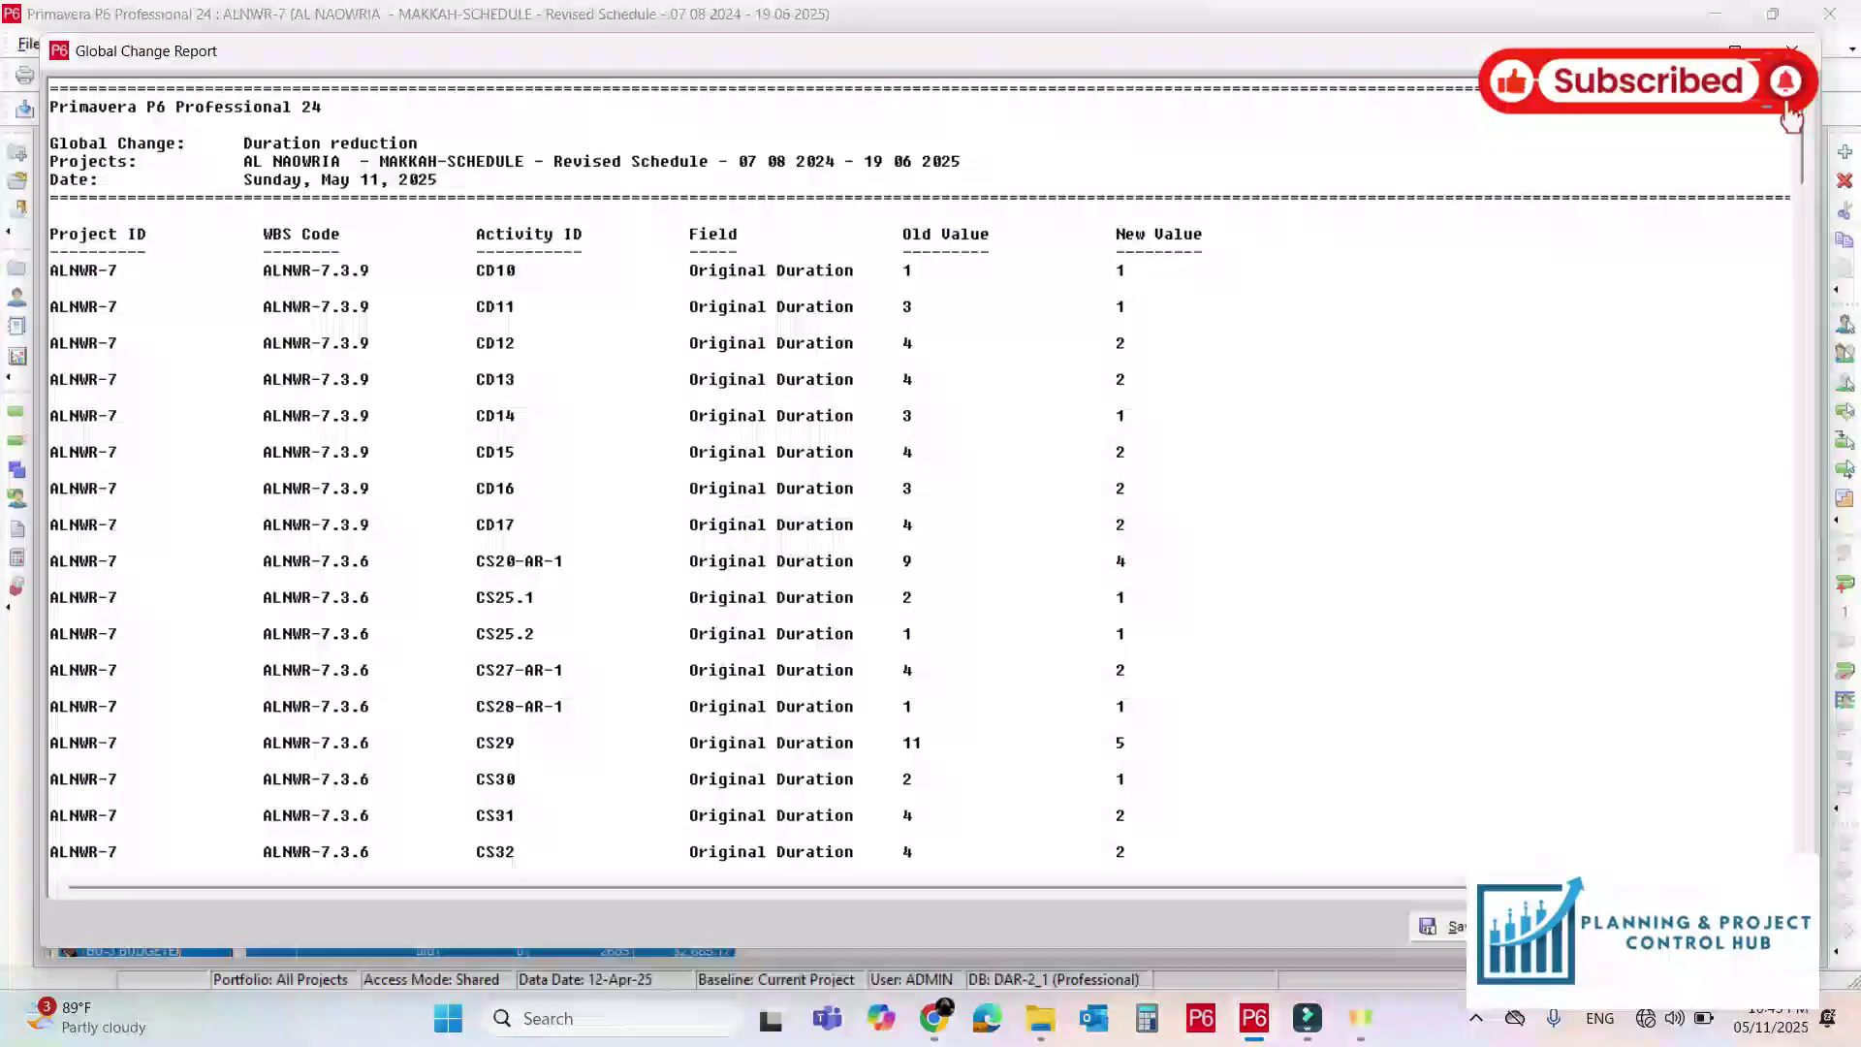
pyautogui.press('Escape')
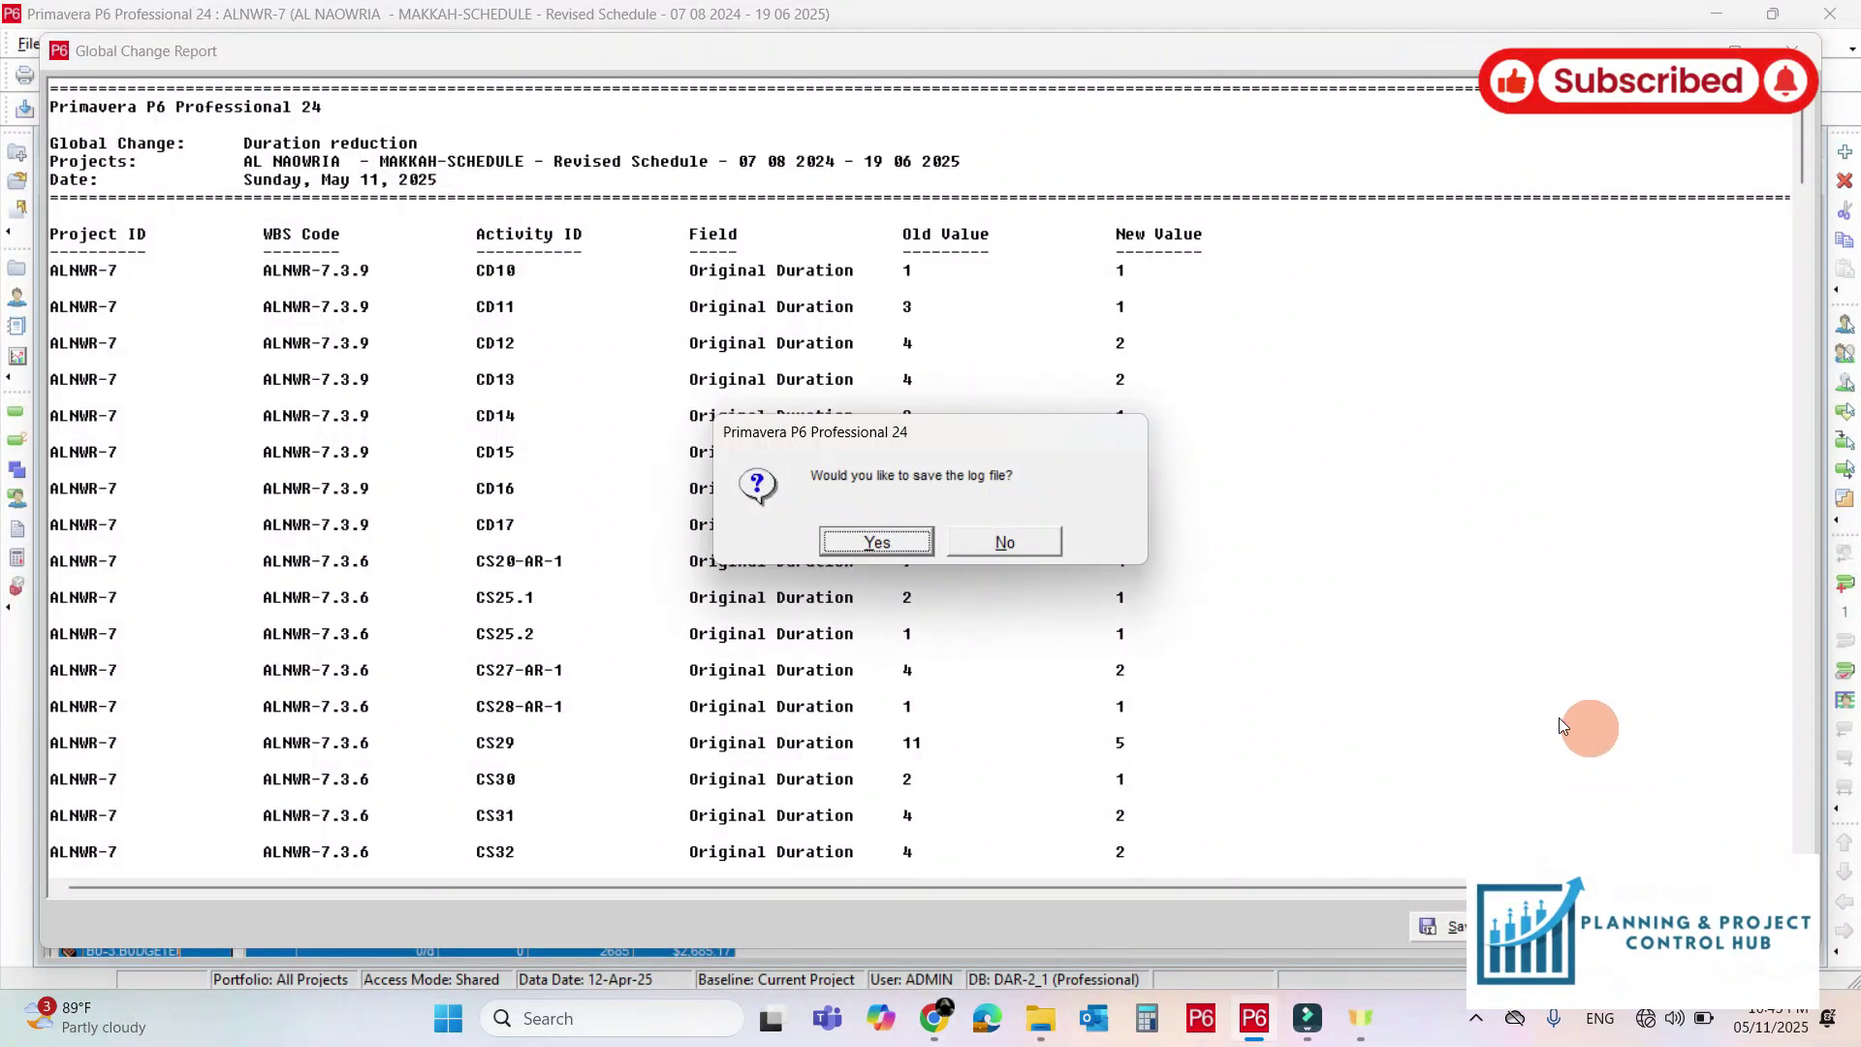
pyautogui.click(1007, 543)
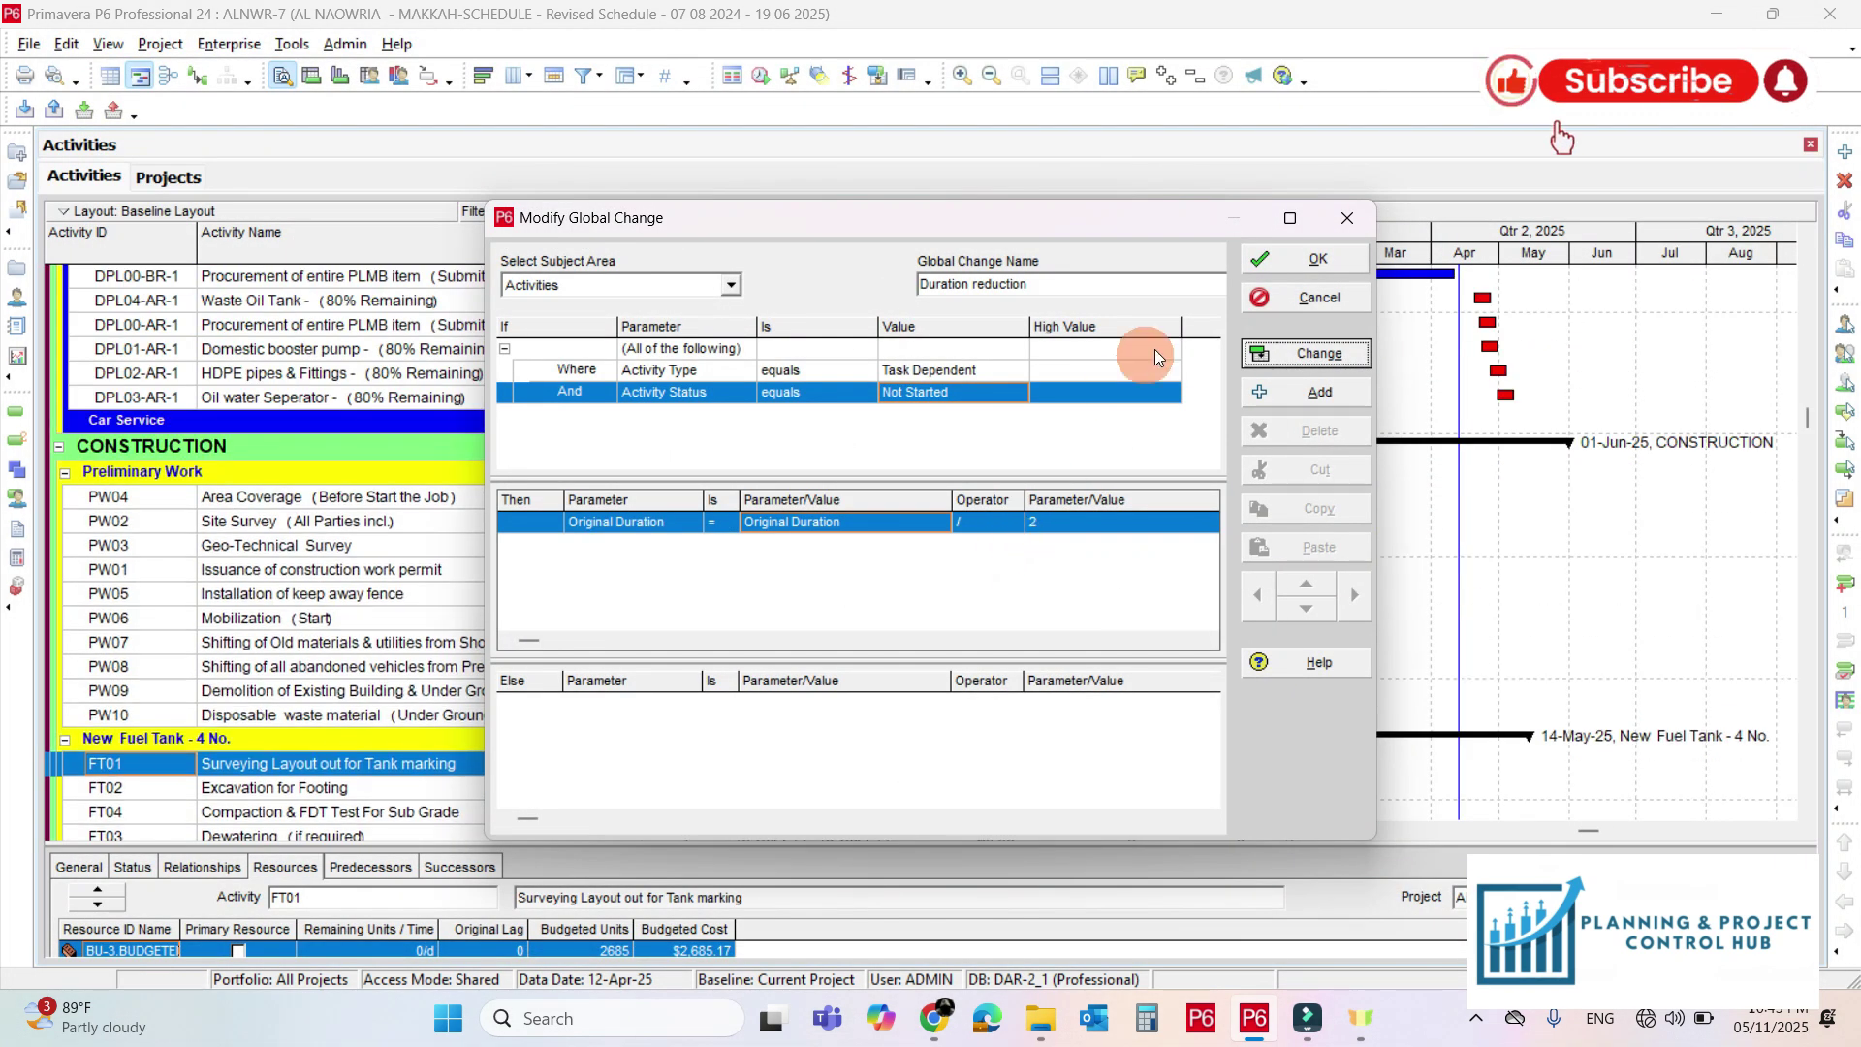
# Save the change definition and close the global change windows
pyautogui.click(1318, 260)
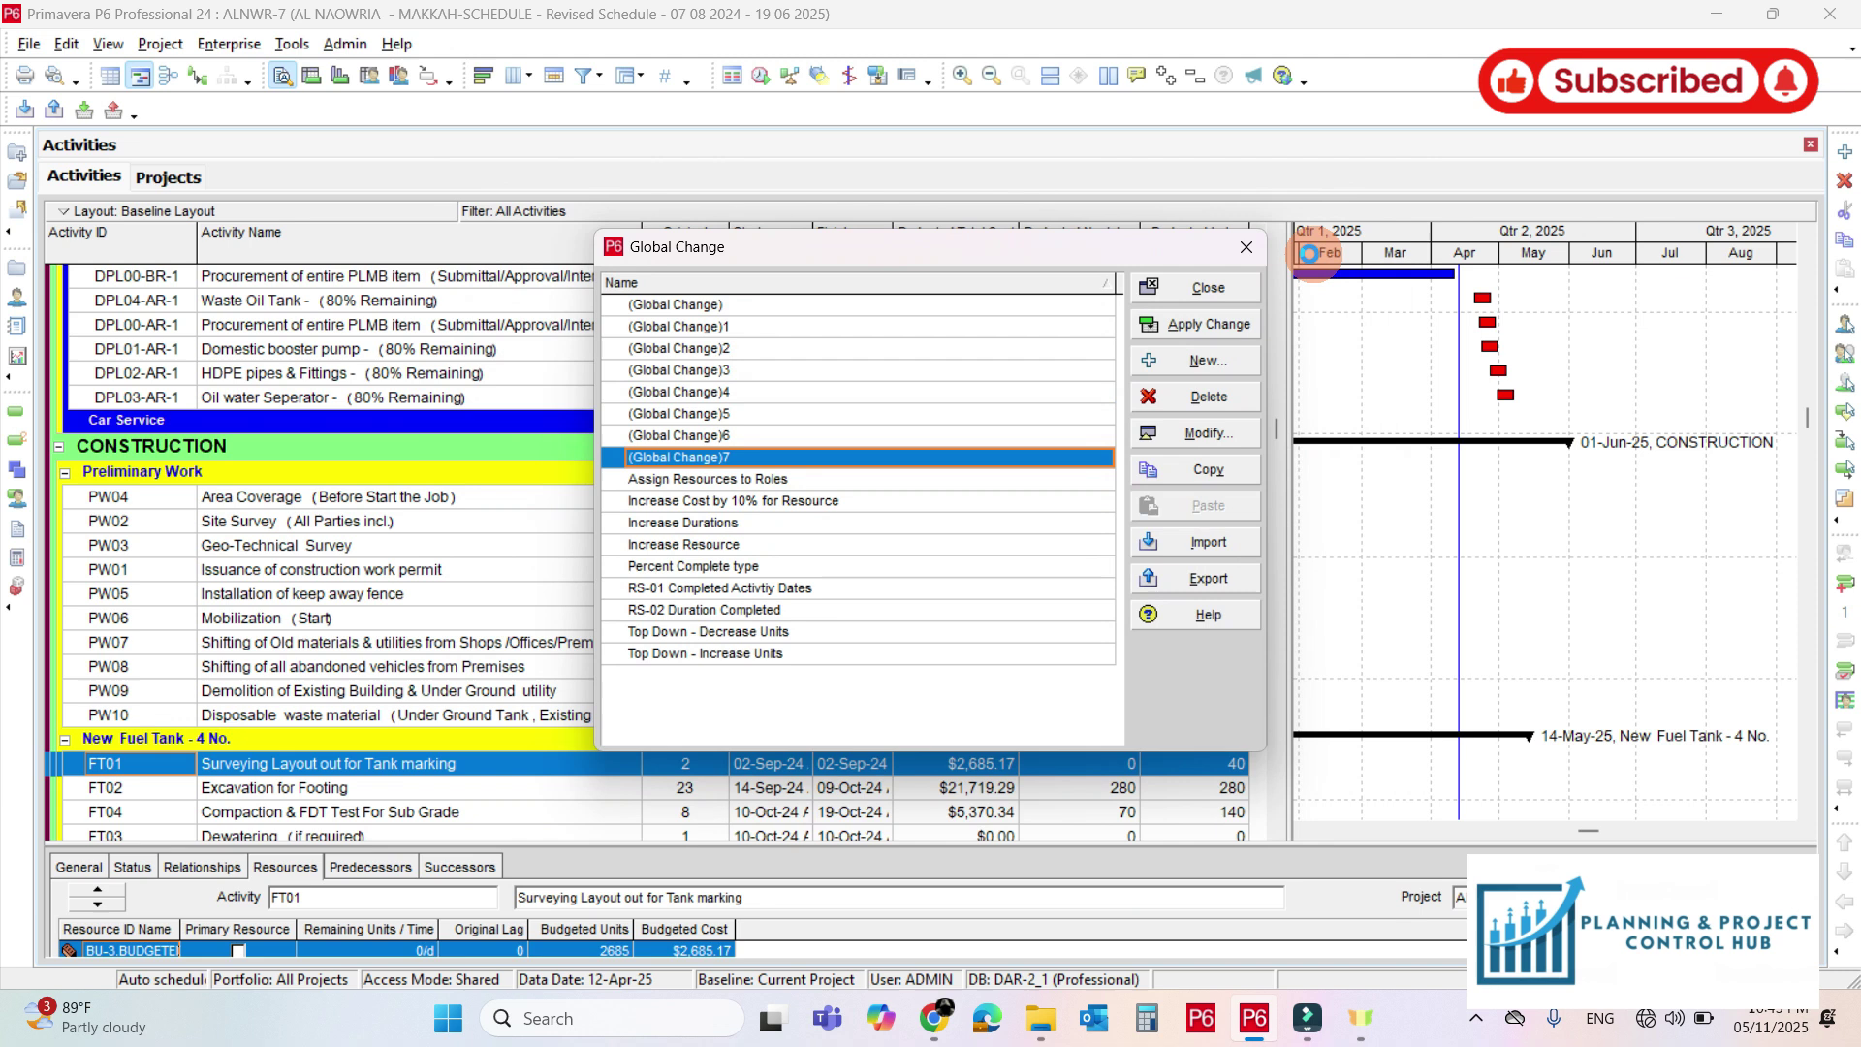
pyautogui.click(1315, 252)
pyautogui.scroll(4, 759, 444)
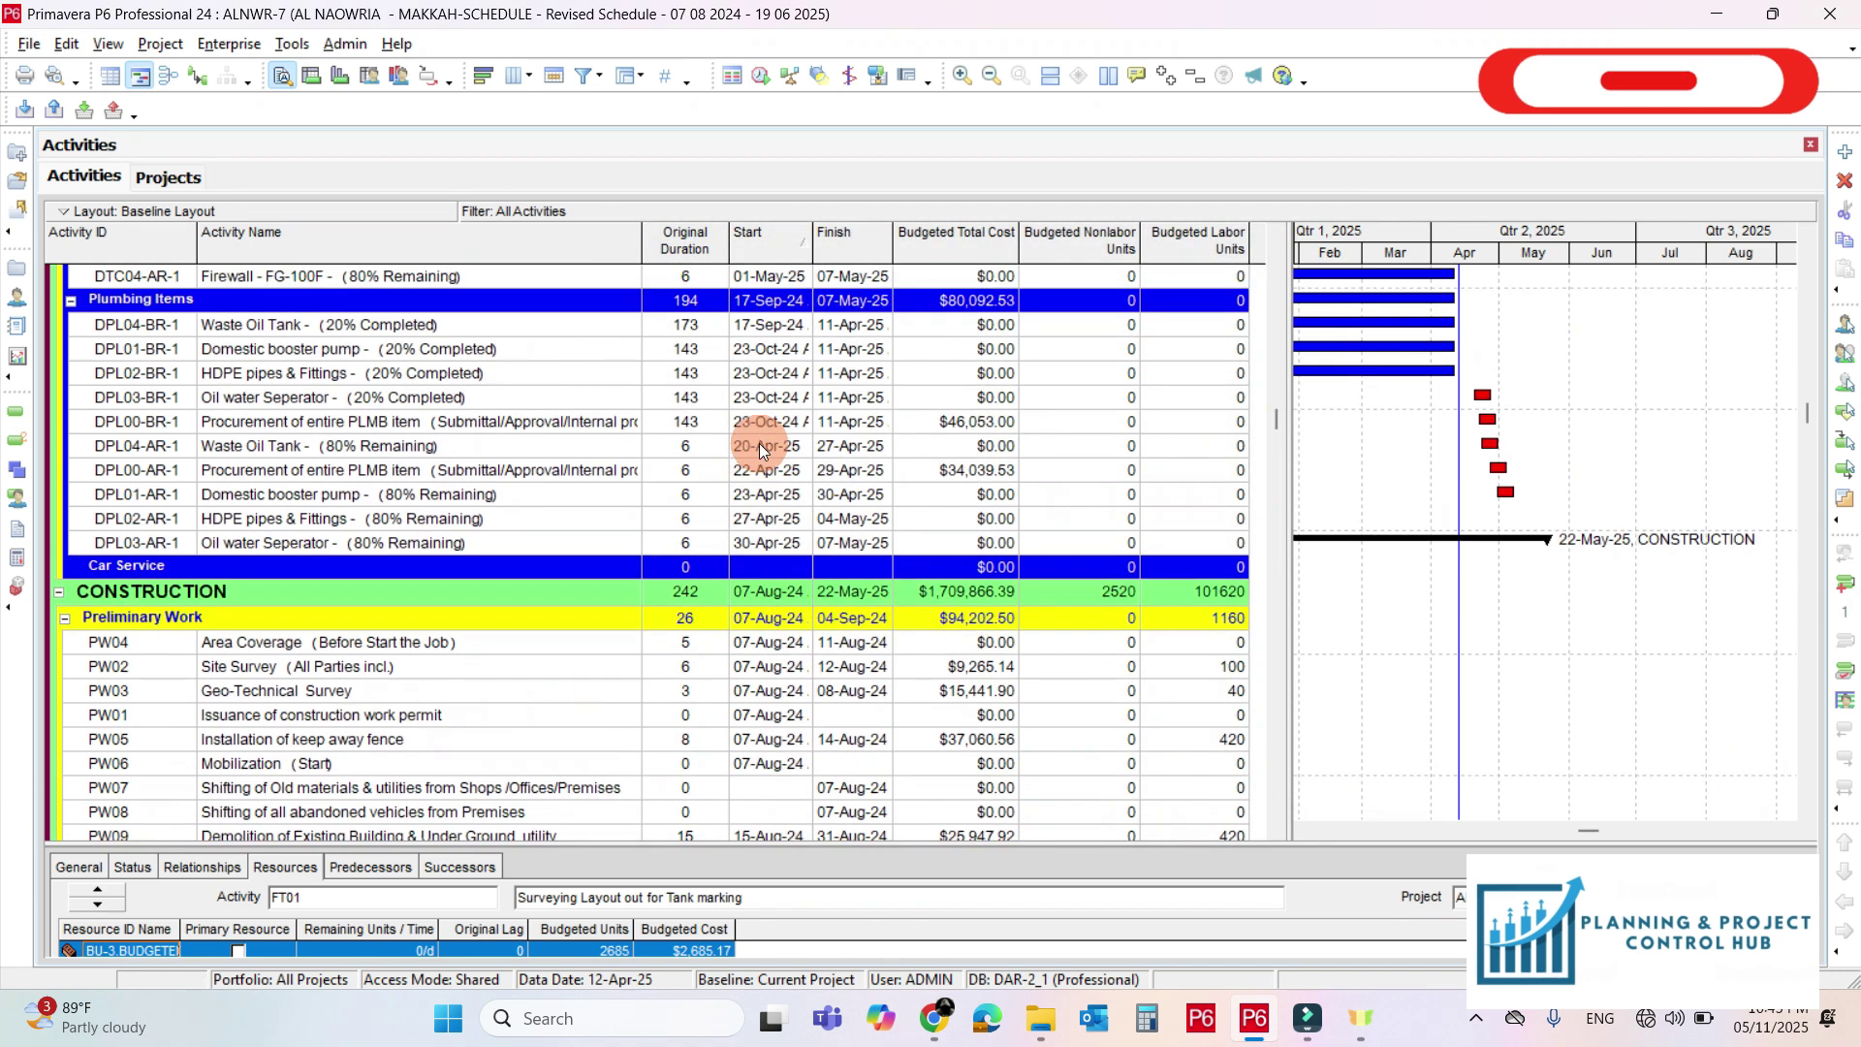
pyautogui.moveTo(1290, 352); pyautogui.dragTo(1278, 254)
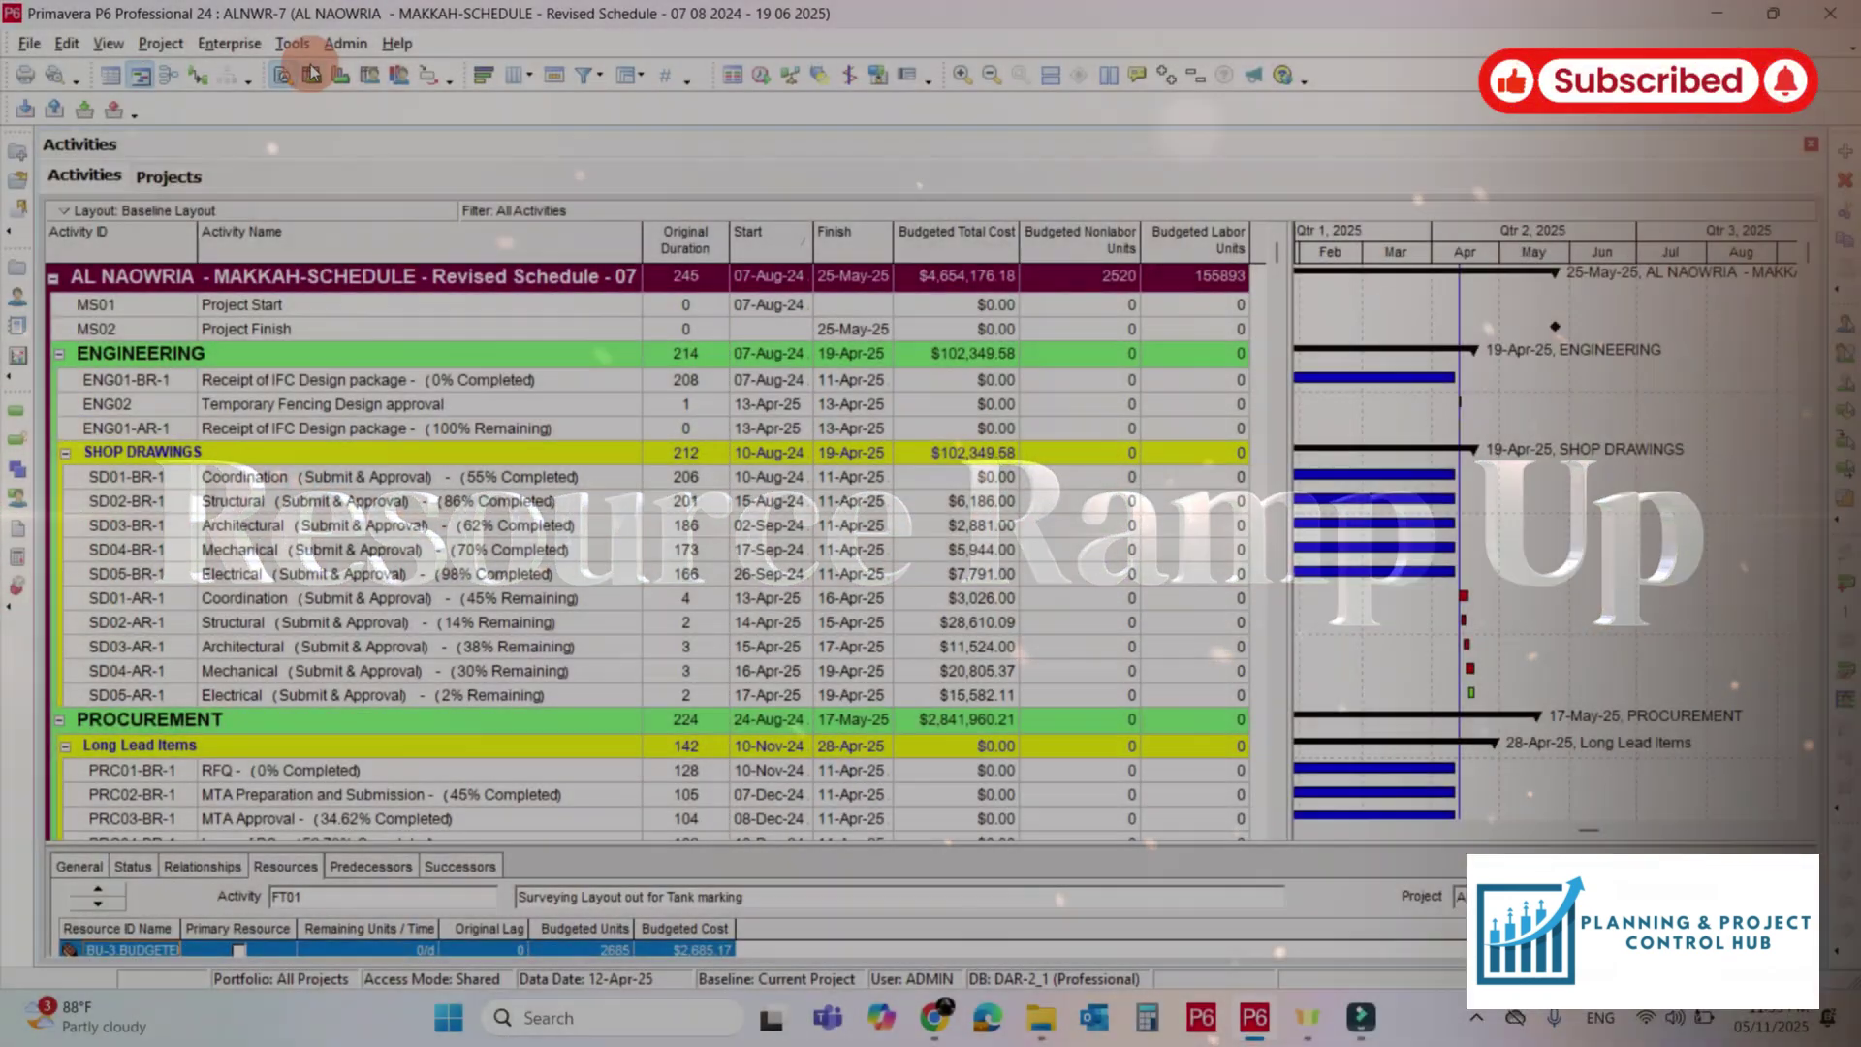
# Open the Tools menu to reach Global Change
pyautogui.click(291, 44)
# Create a new resource-assignment global change named 'Resource Ramp Up'
pyautogui.moveTo(345, 44)
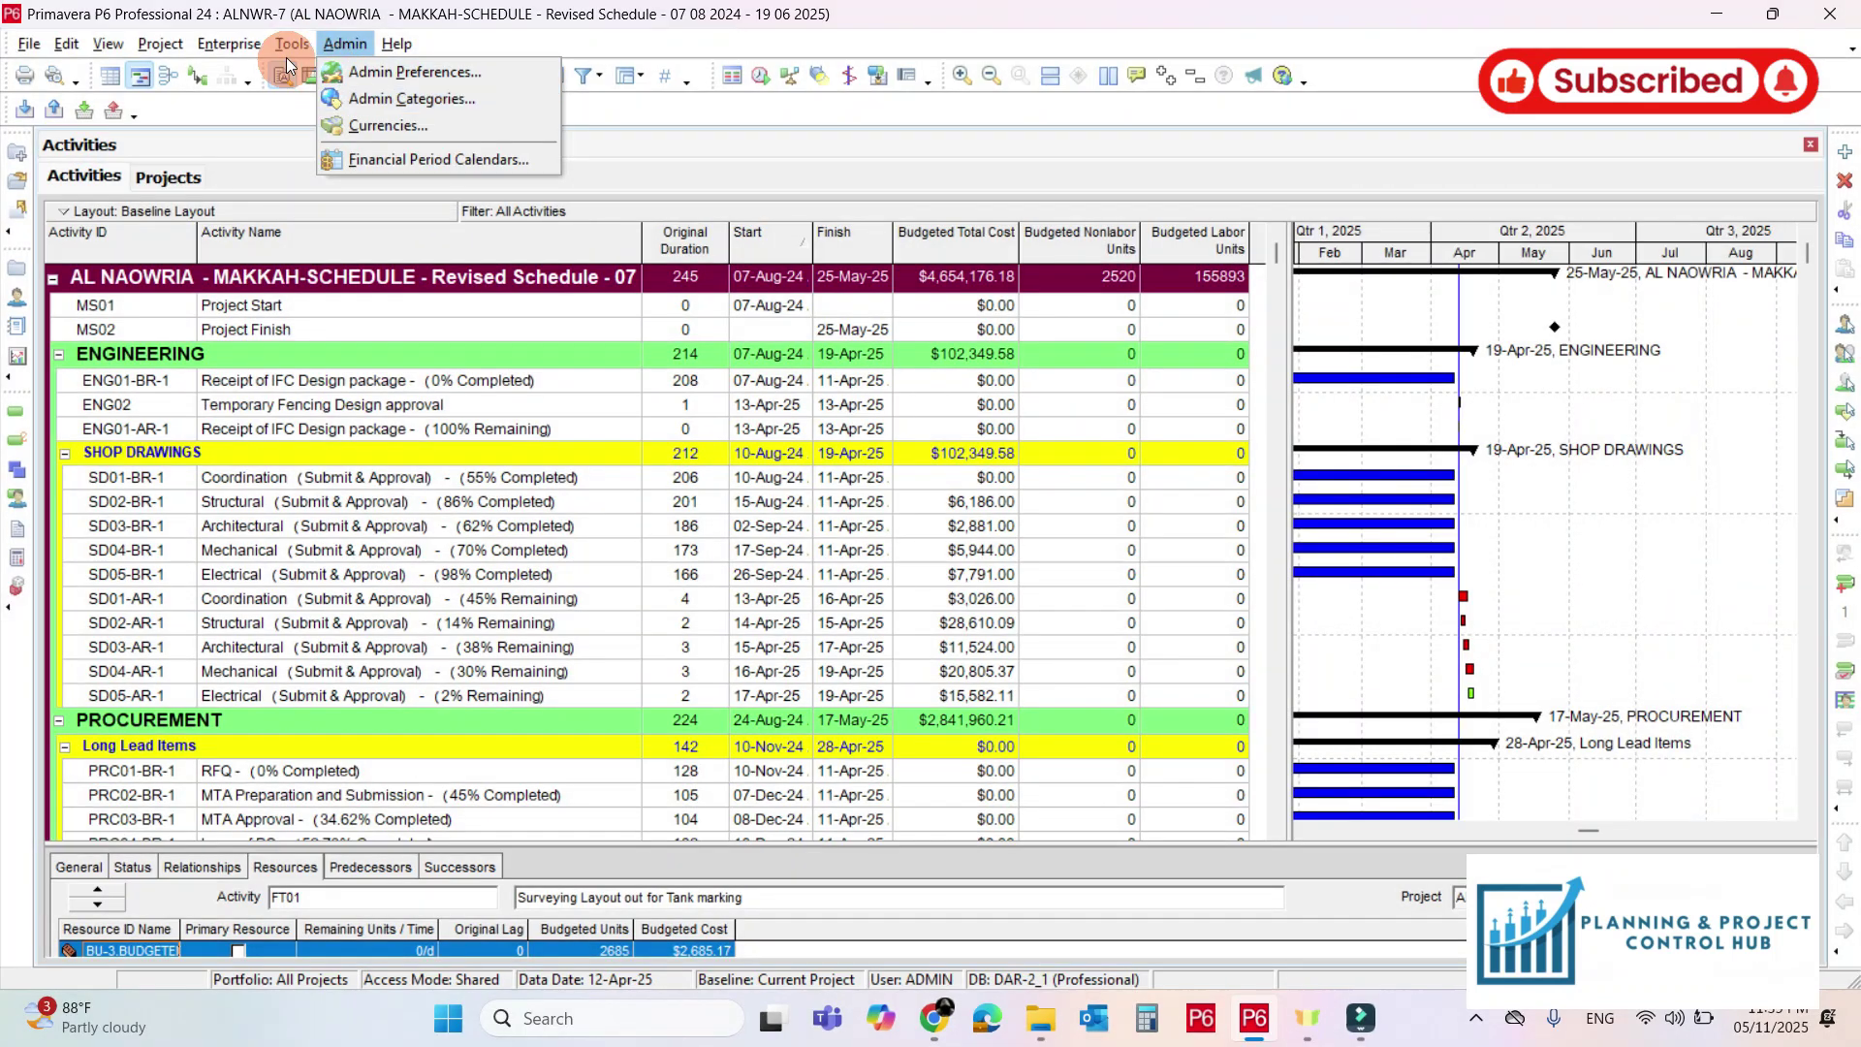
pyautogui.click(323, 105)
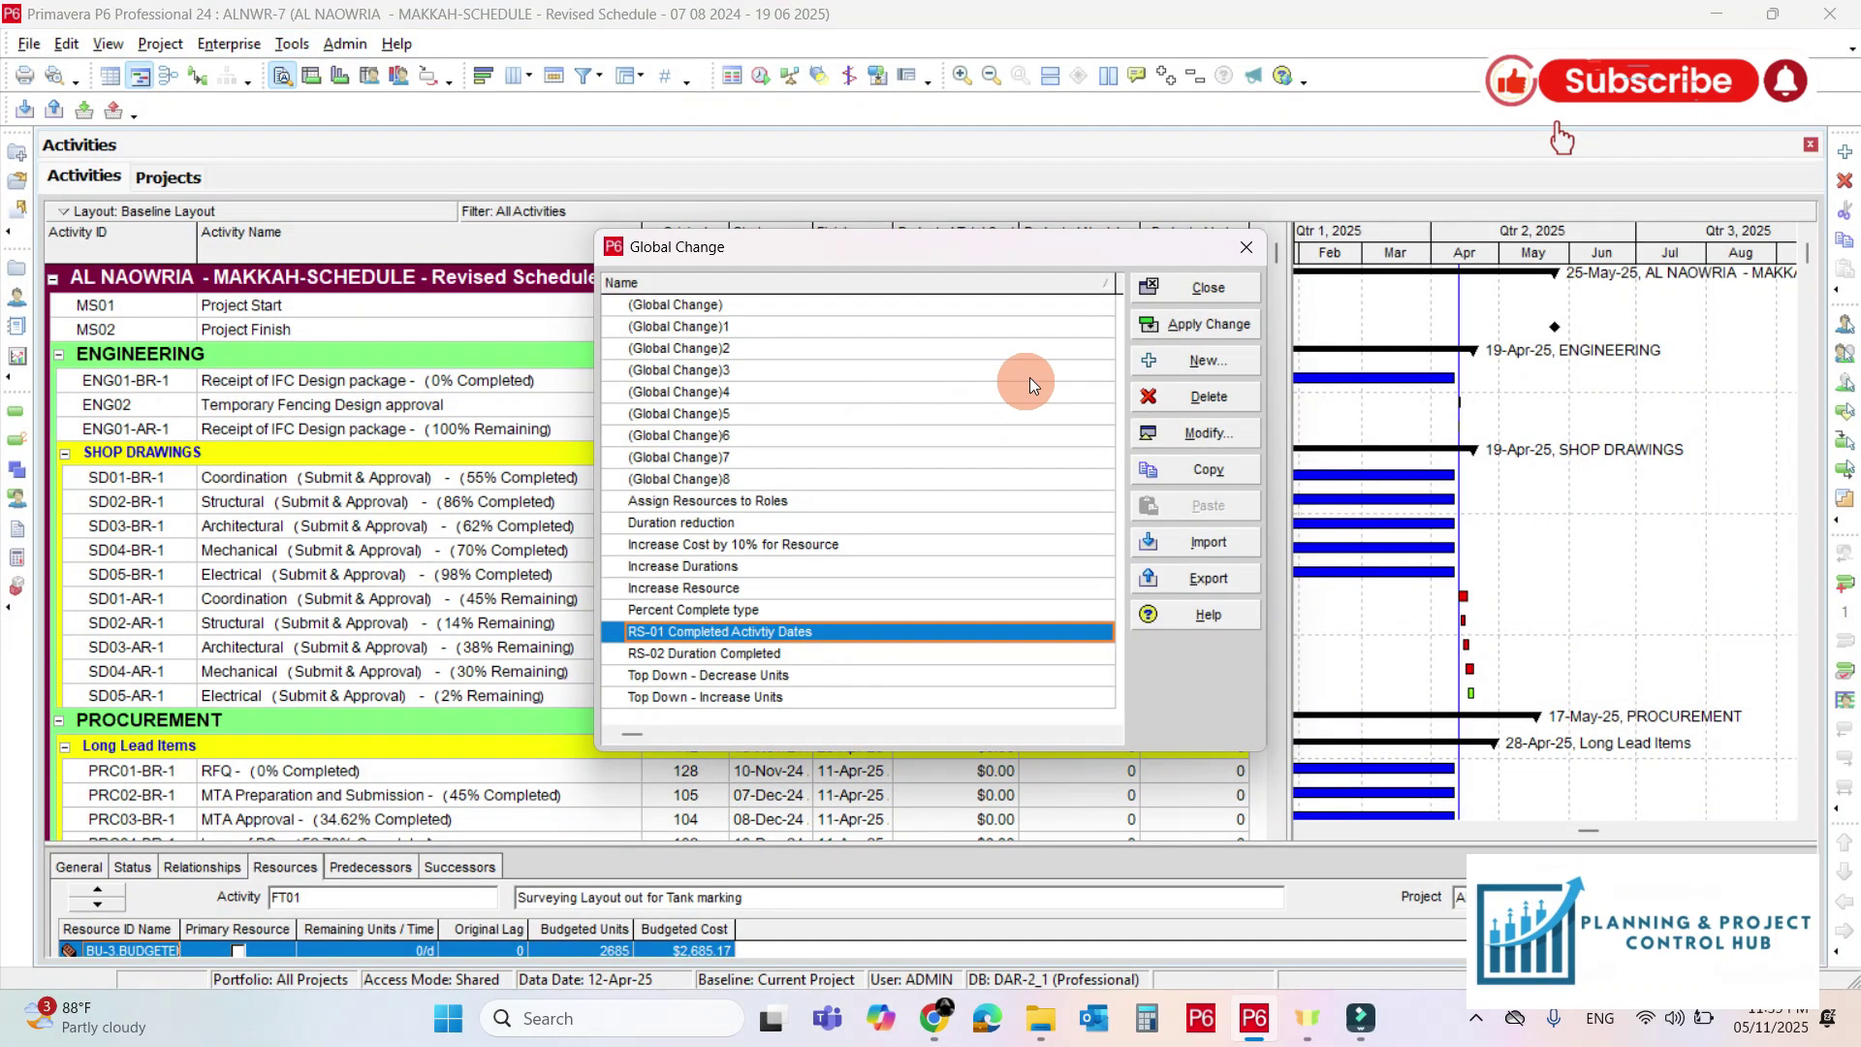
pyautogui.click(1189, 360)
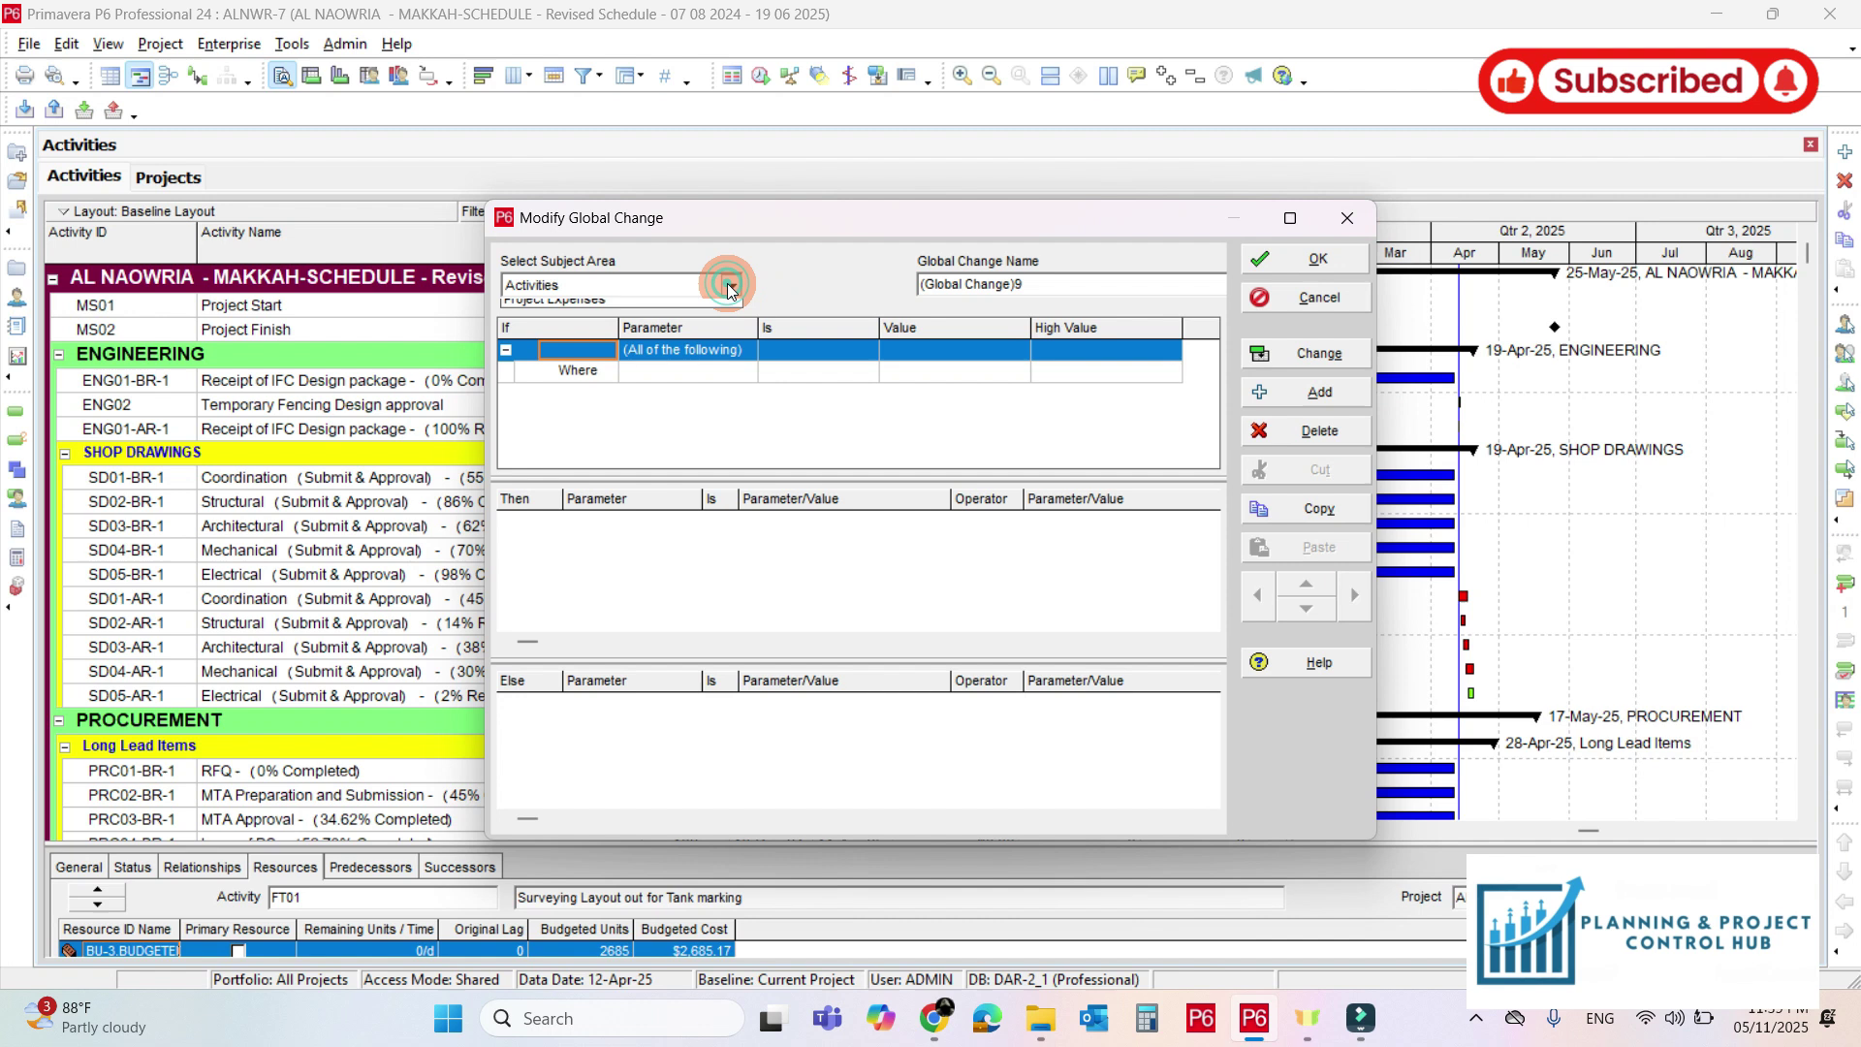
pyautogui.click(646, 327)
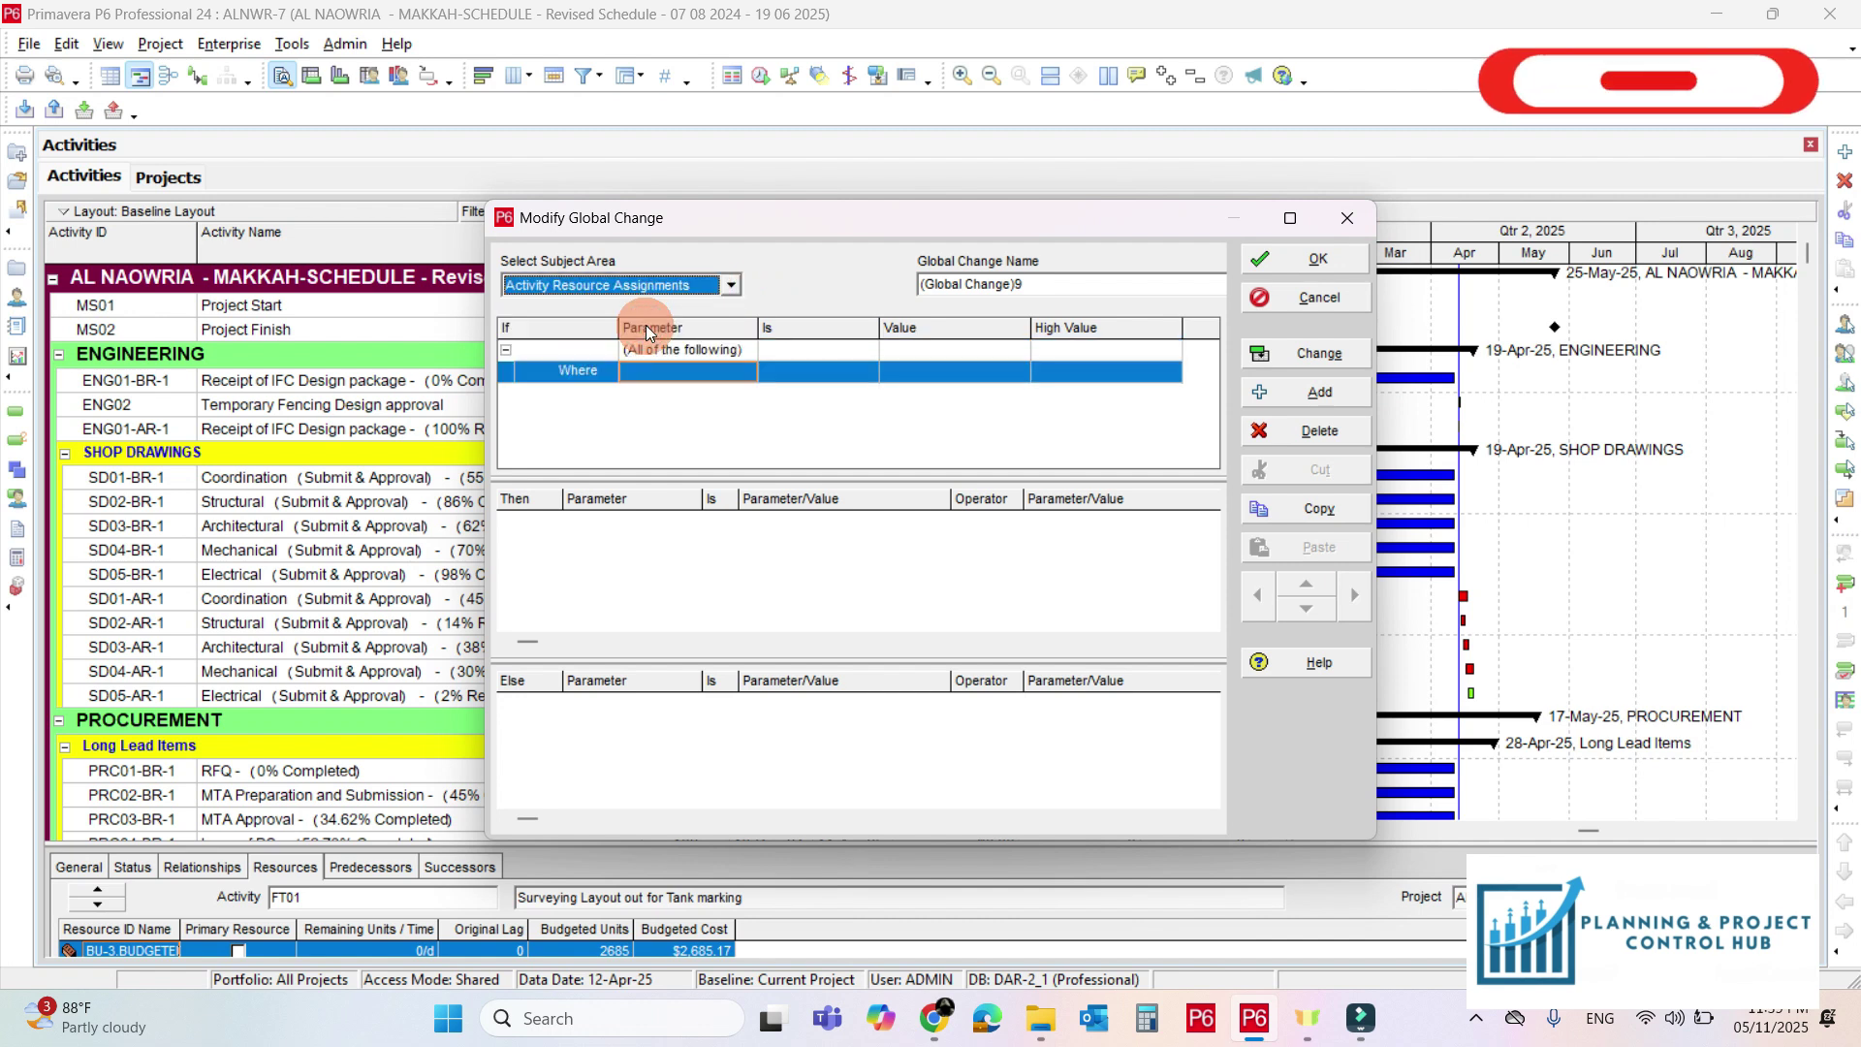
pyautogui.click(1033, 283)
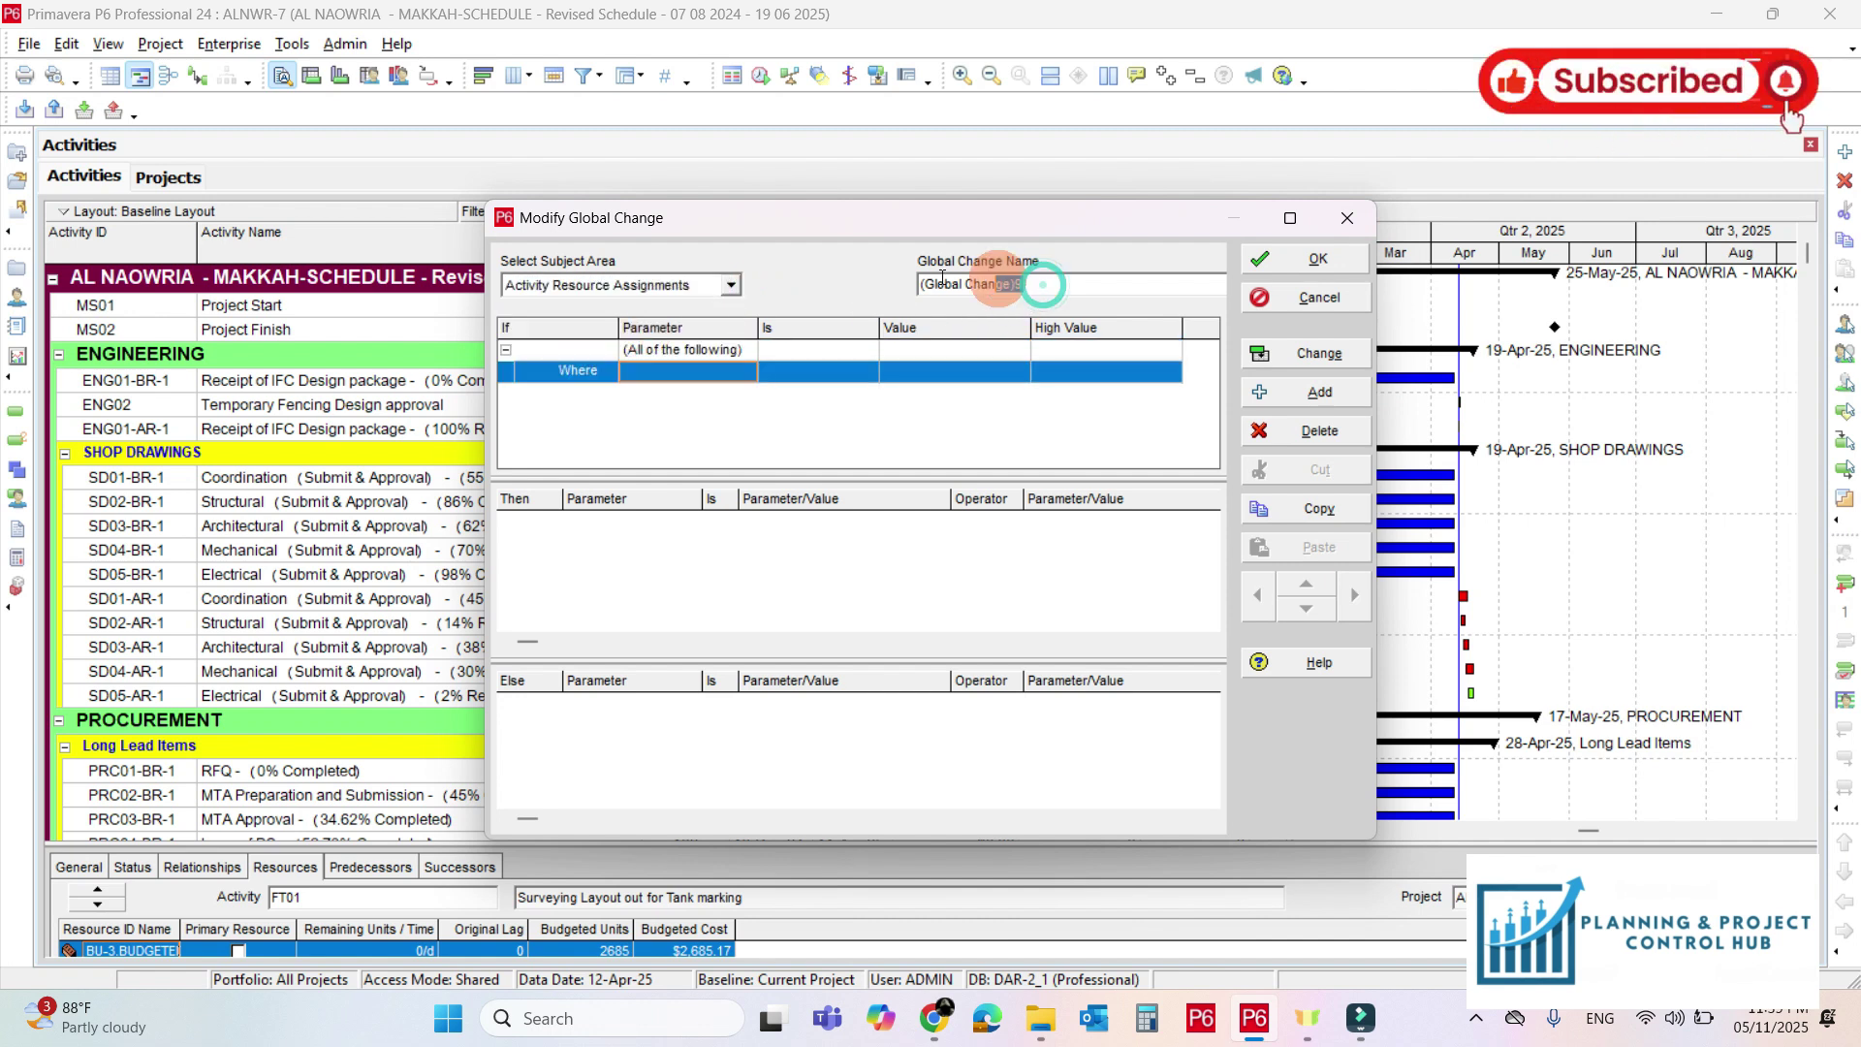
pyautogui.write('Reso')
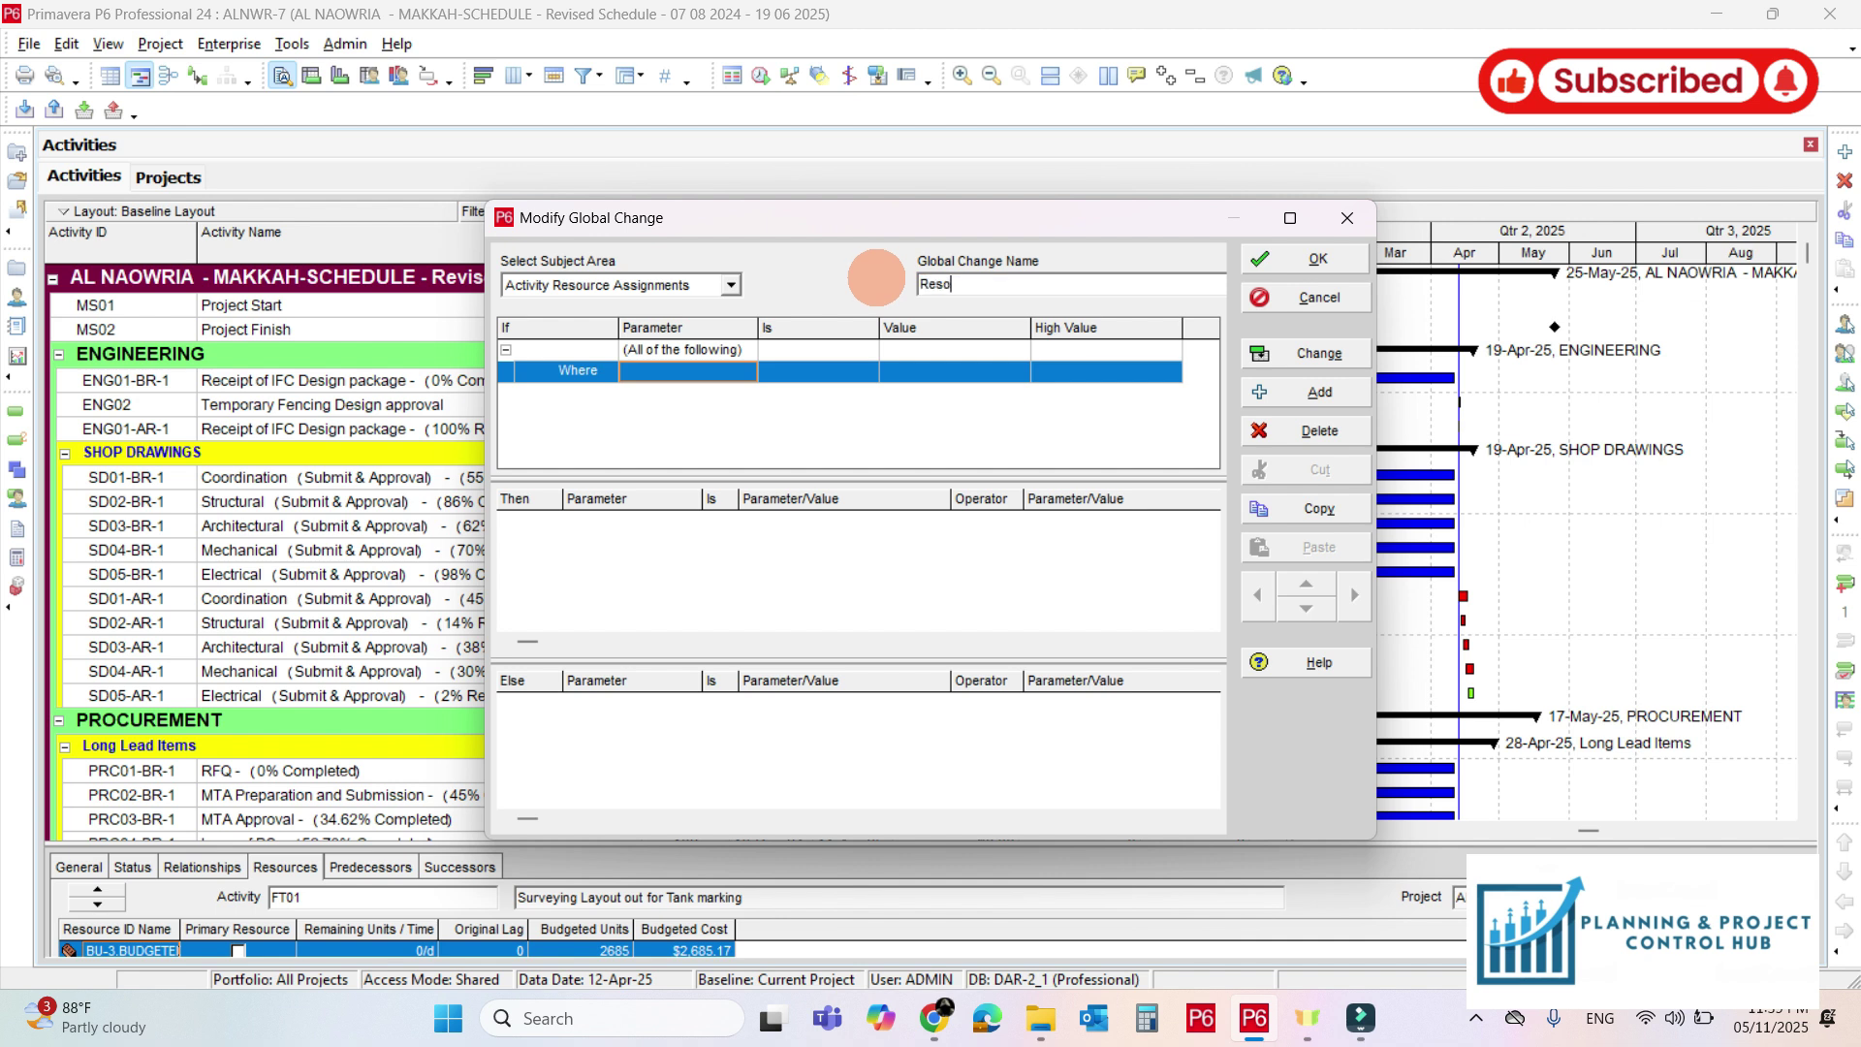
pyautogui.write('urce Ram')
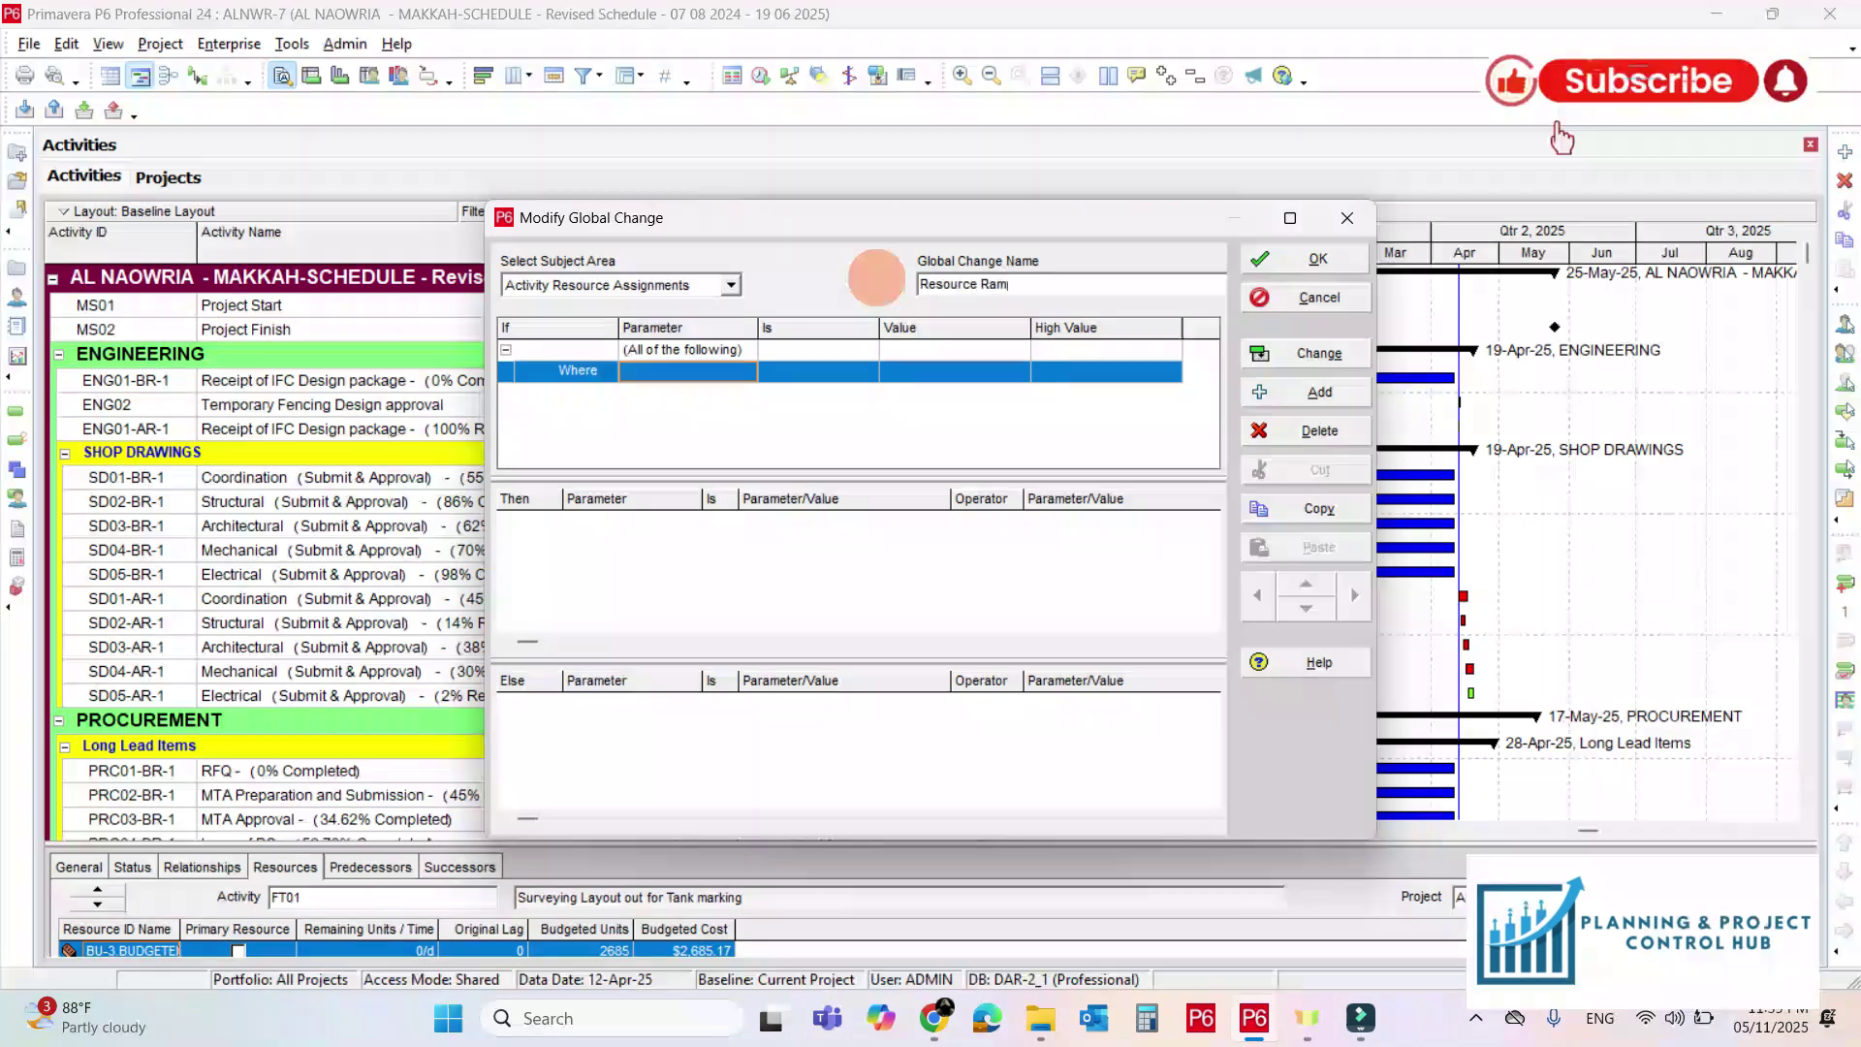
pyautogui.write('p Up')
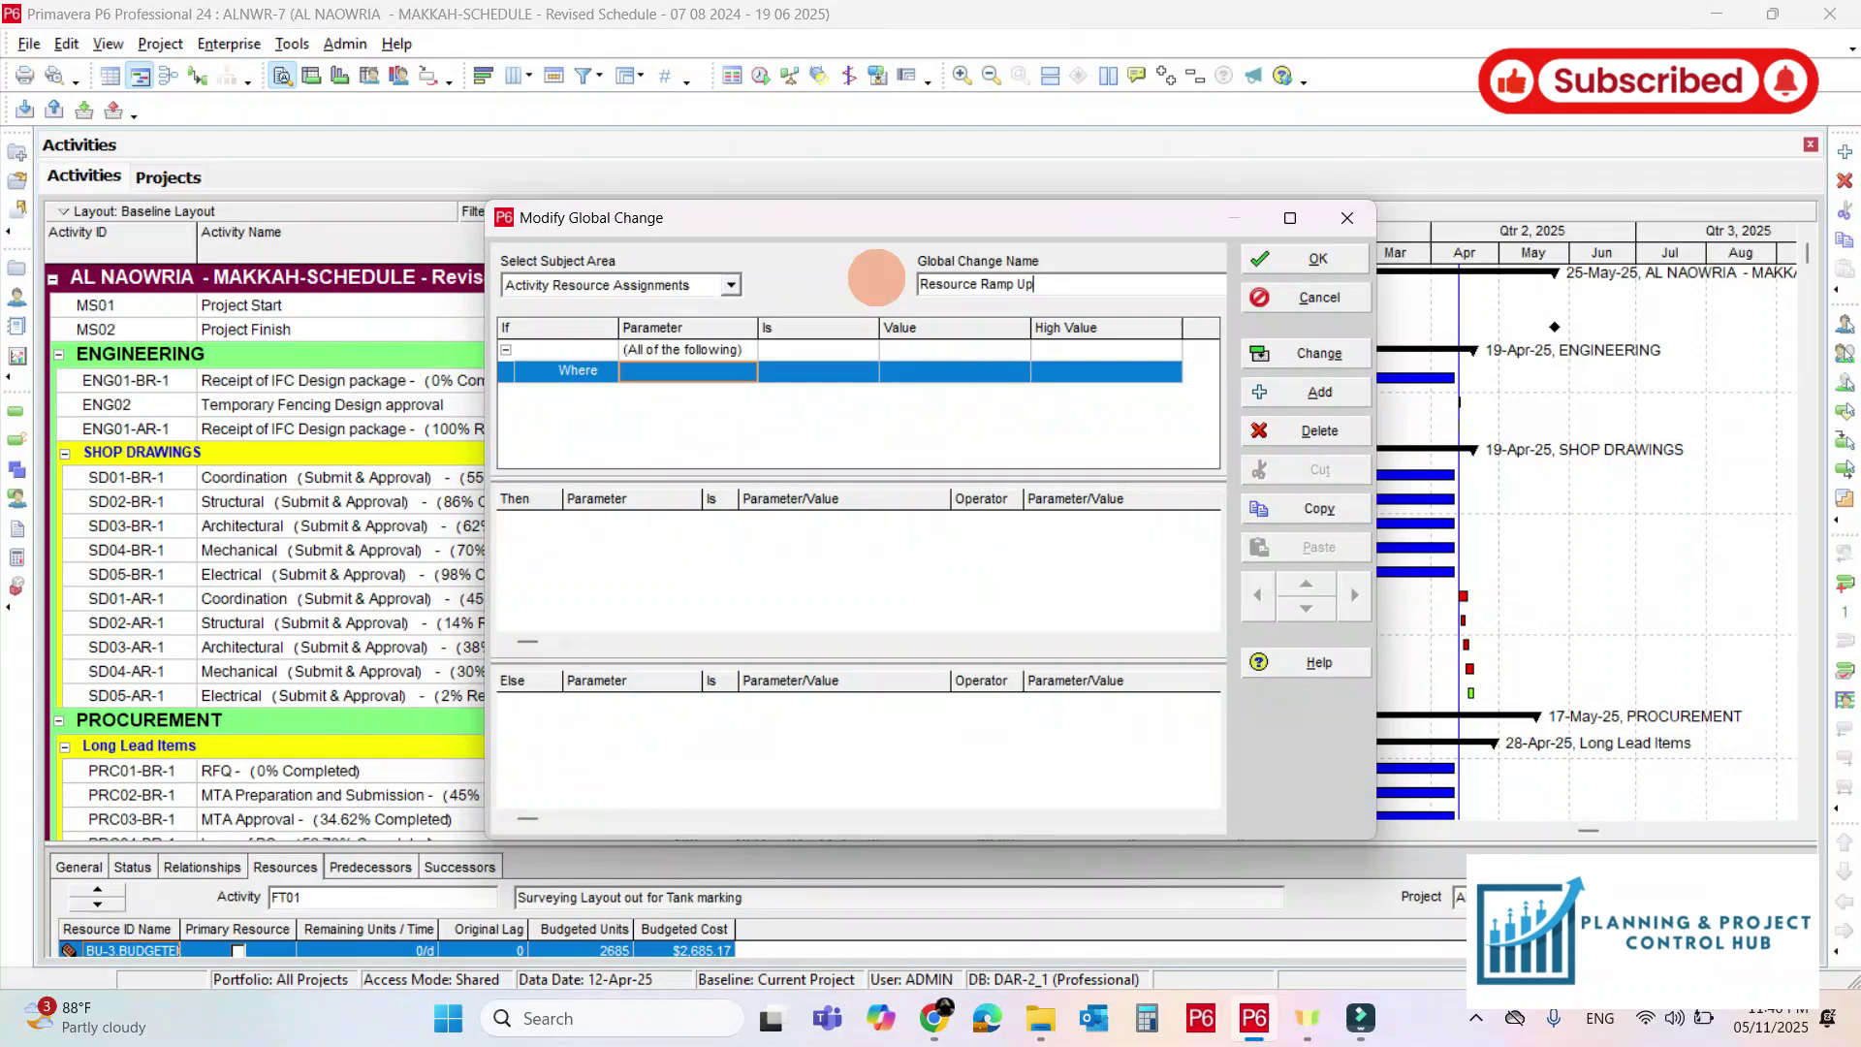
pyautogui.hotkey('alt', 'a')
# Add the condition Resource Type equals Labor
pyautogui.click(736, 375)
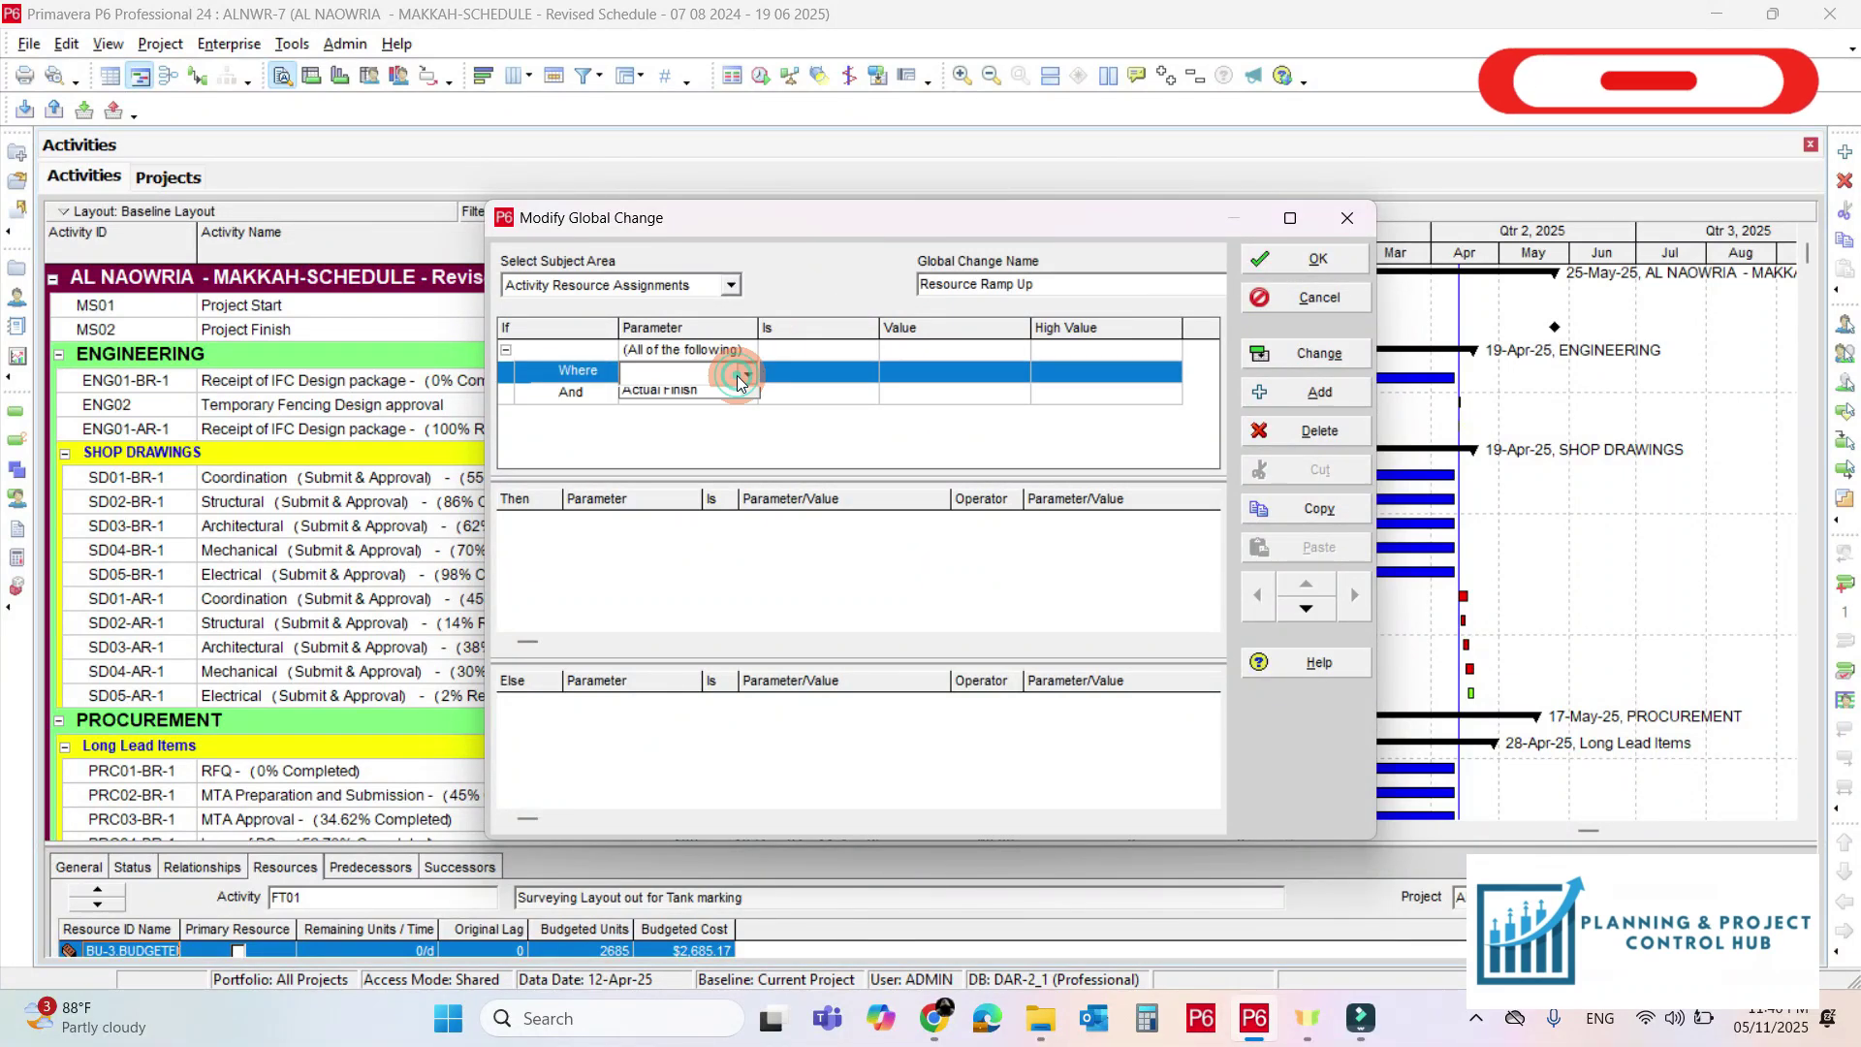
pyautogui.scroll(-10, 718, 376)
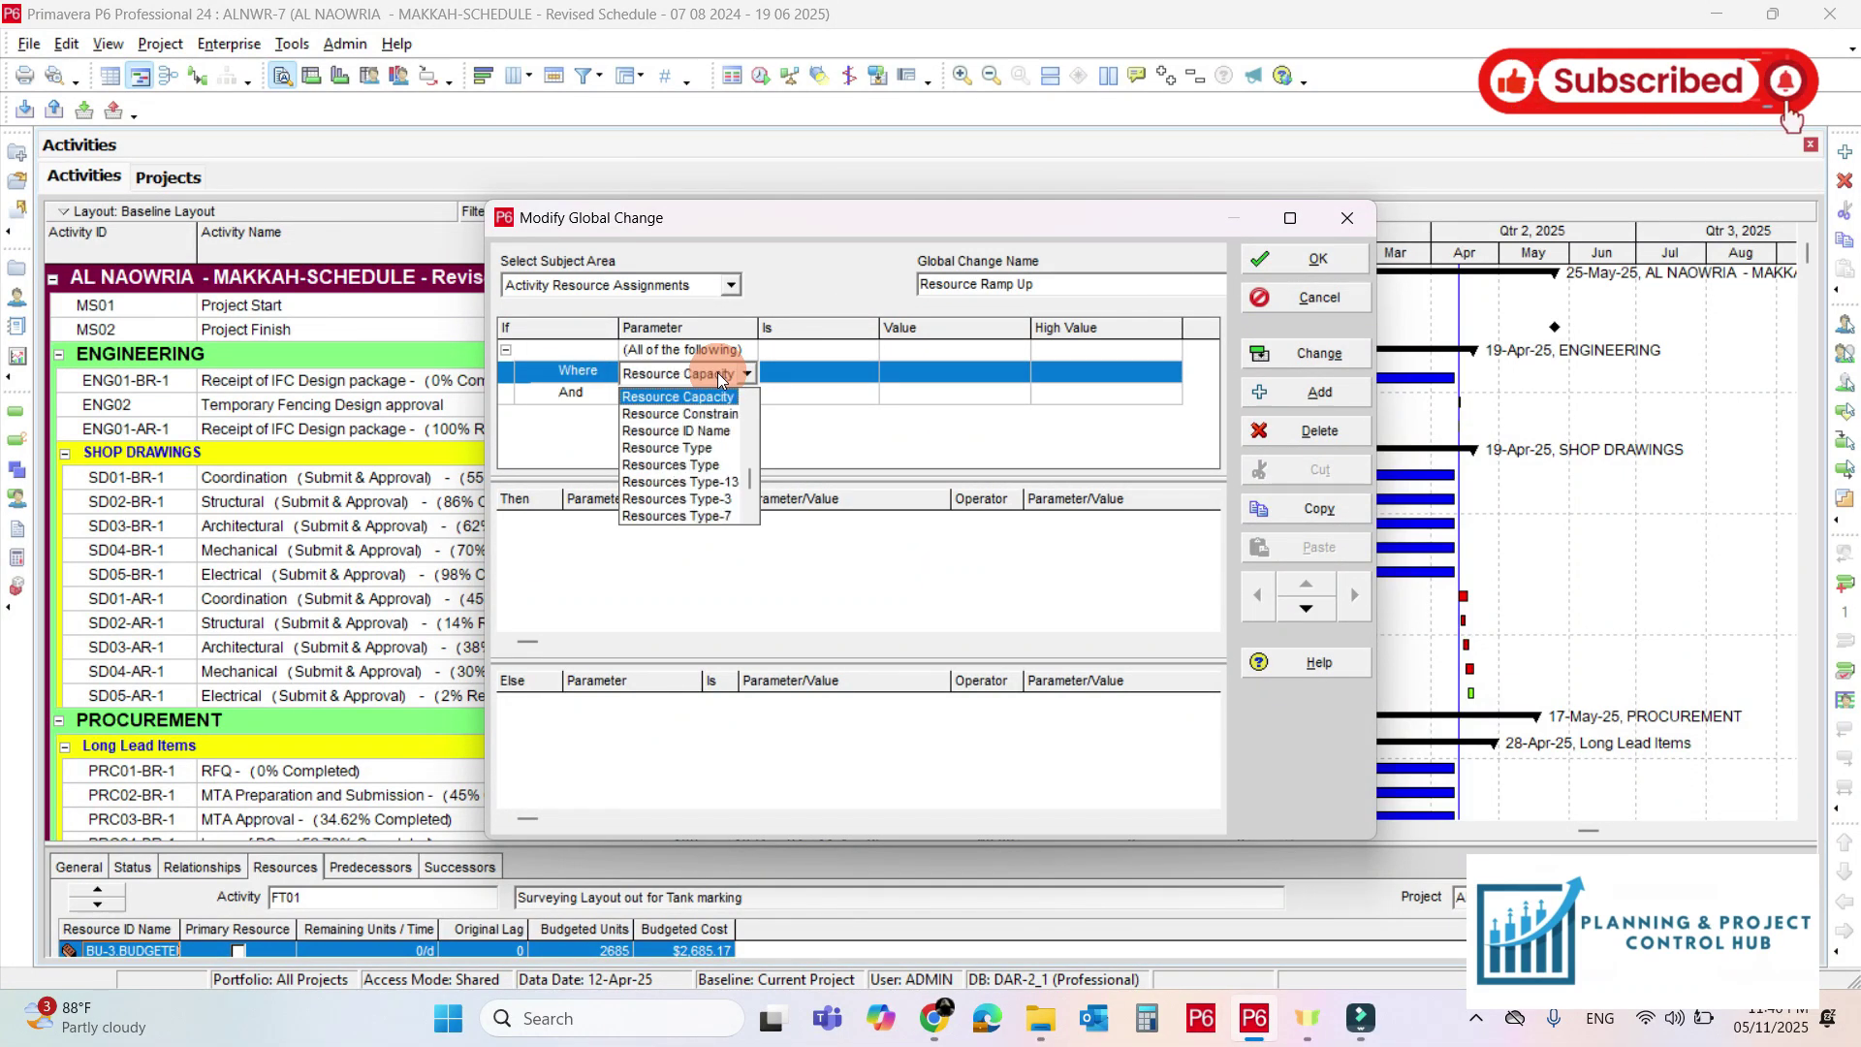
pyautogui.click(690, 440)
pyautogui.click(915, 378)
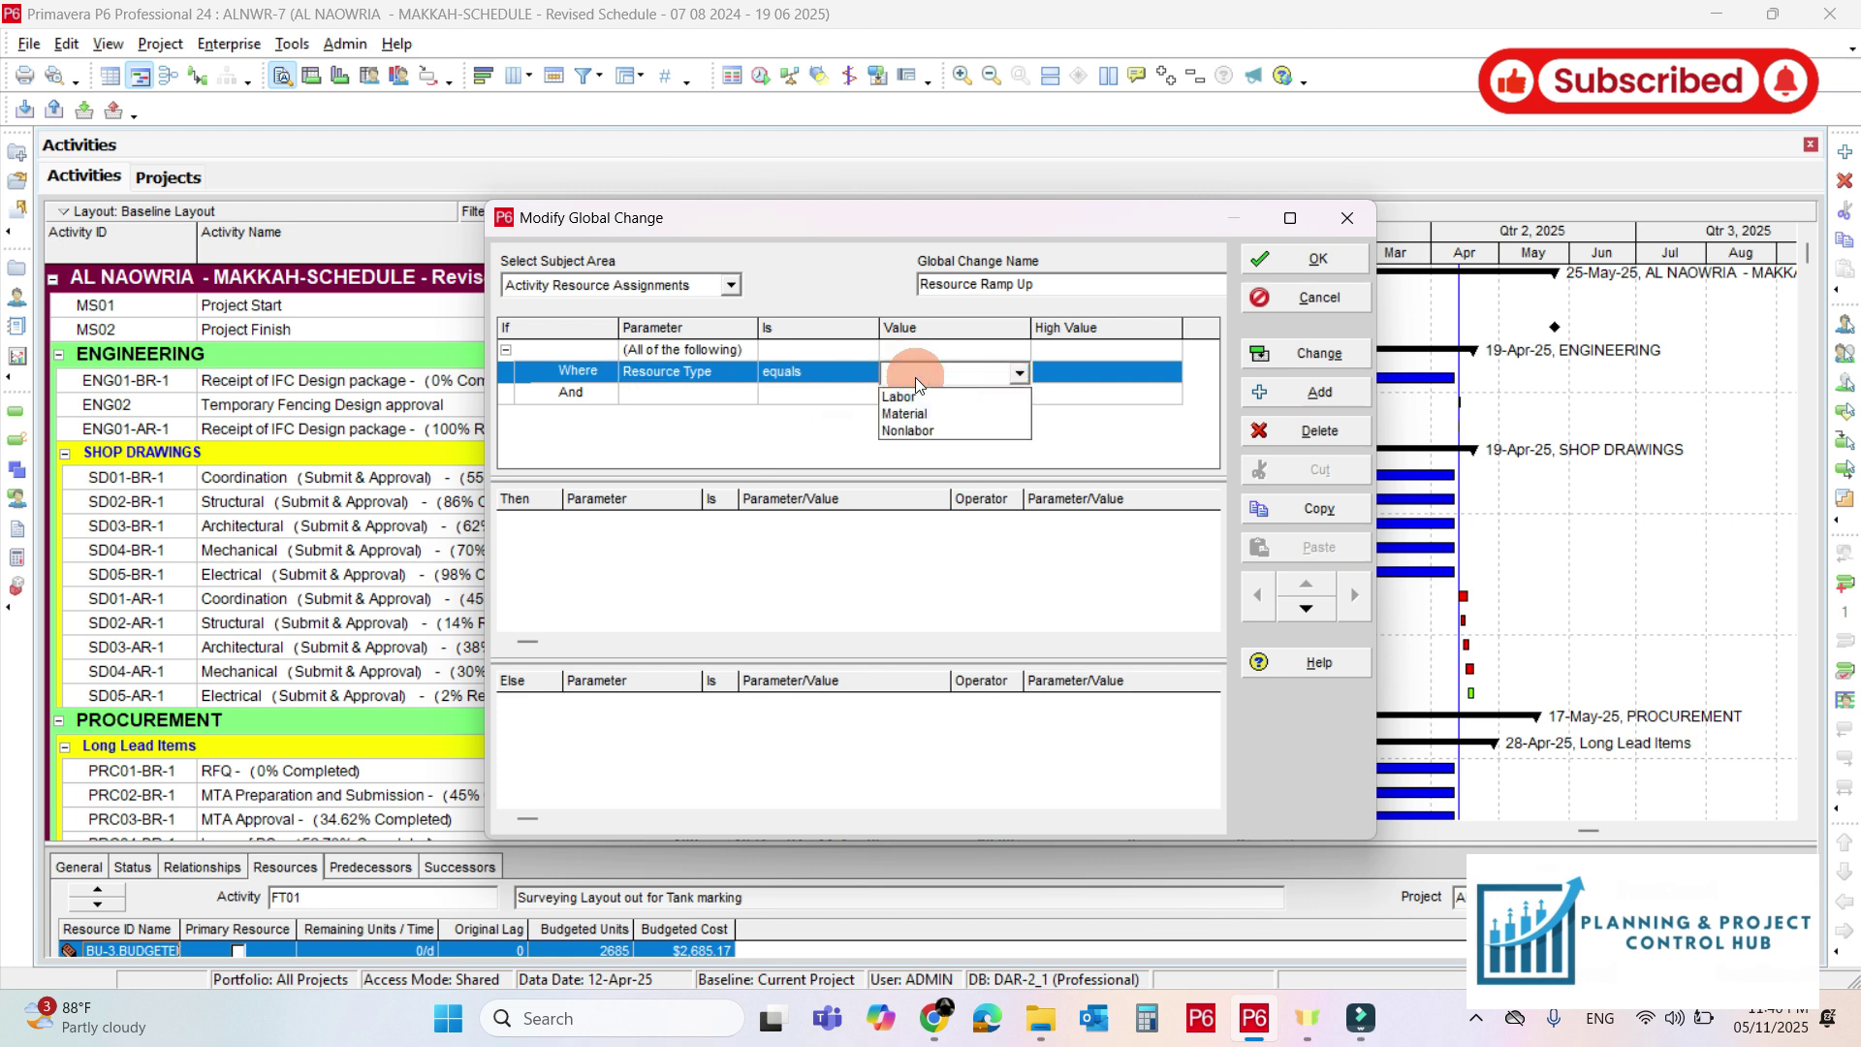
pyautogui.click(901, 393)
pyautogui.click(723, 400)
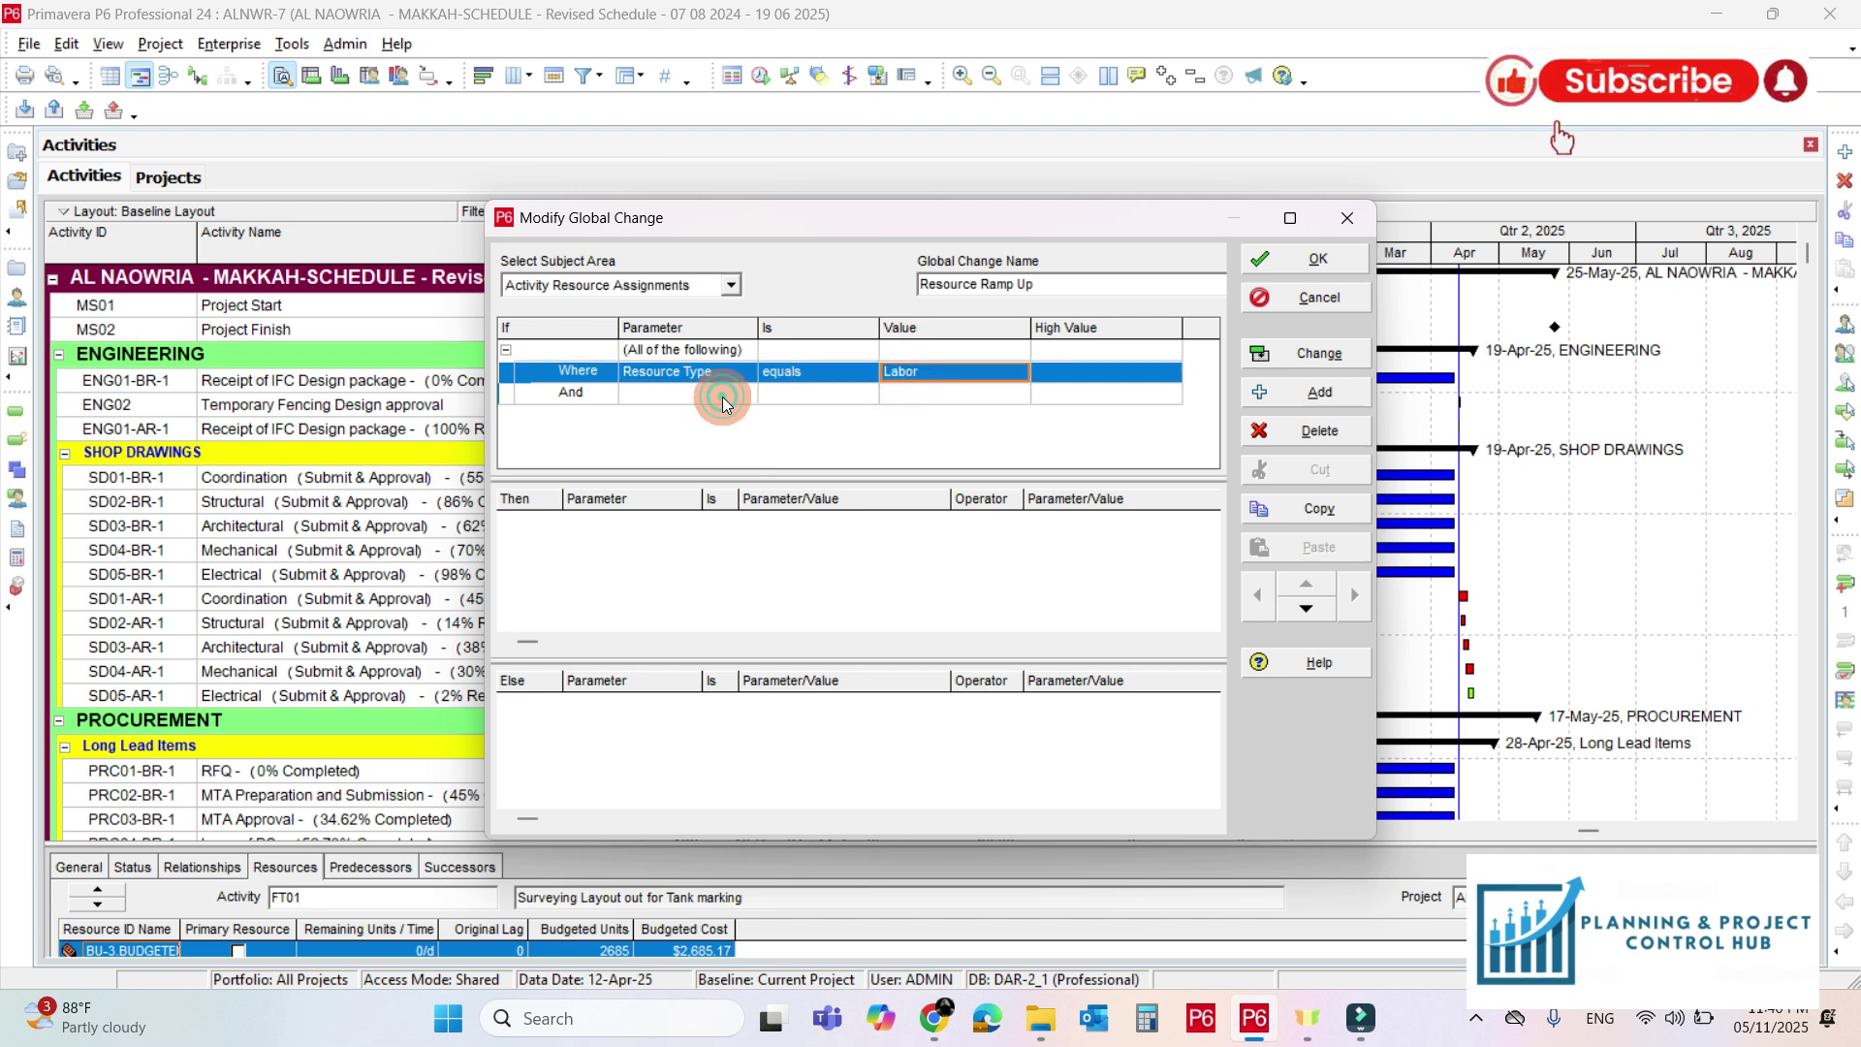
# Add the condition Remaining Duration is greater than 1d
pyautogui.click(723, 397)
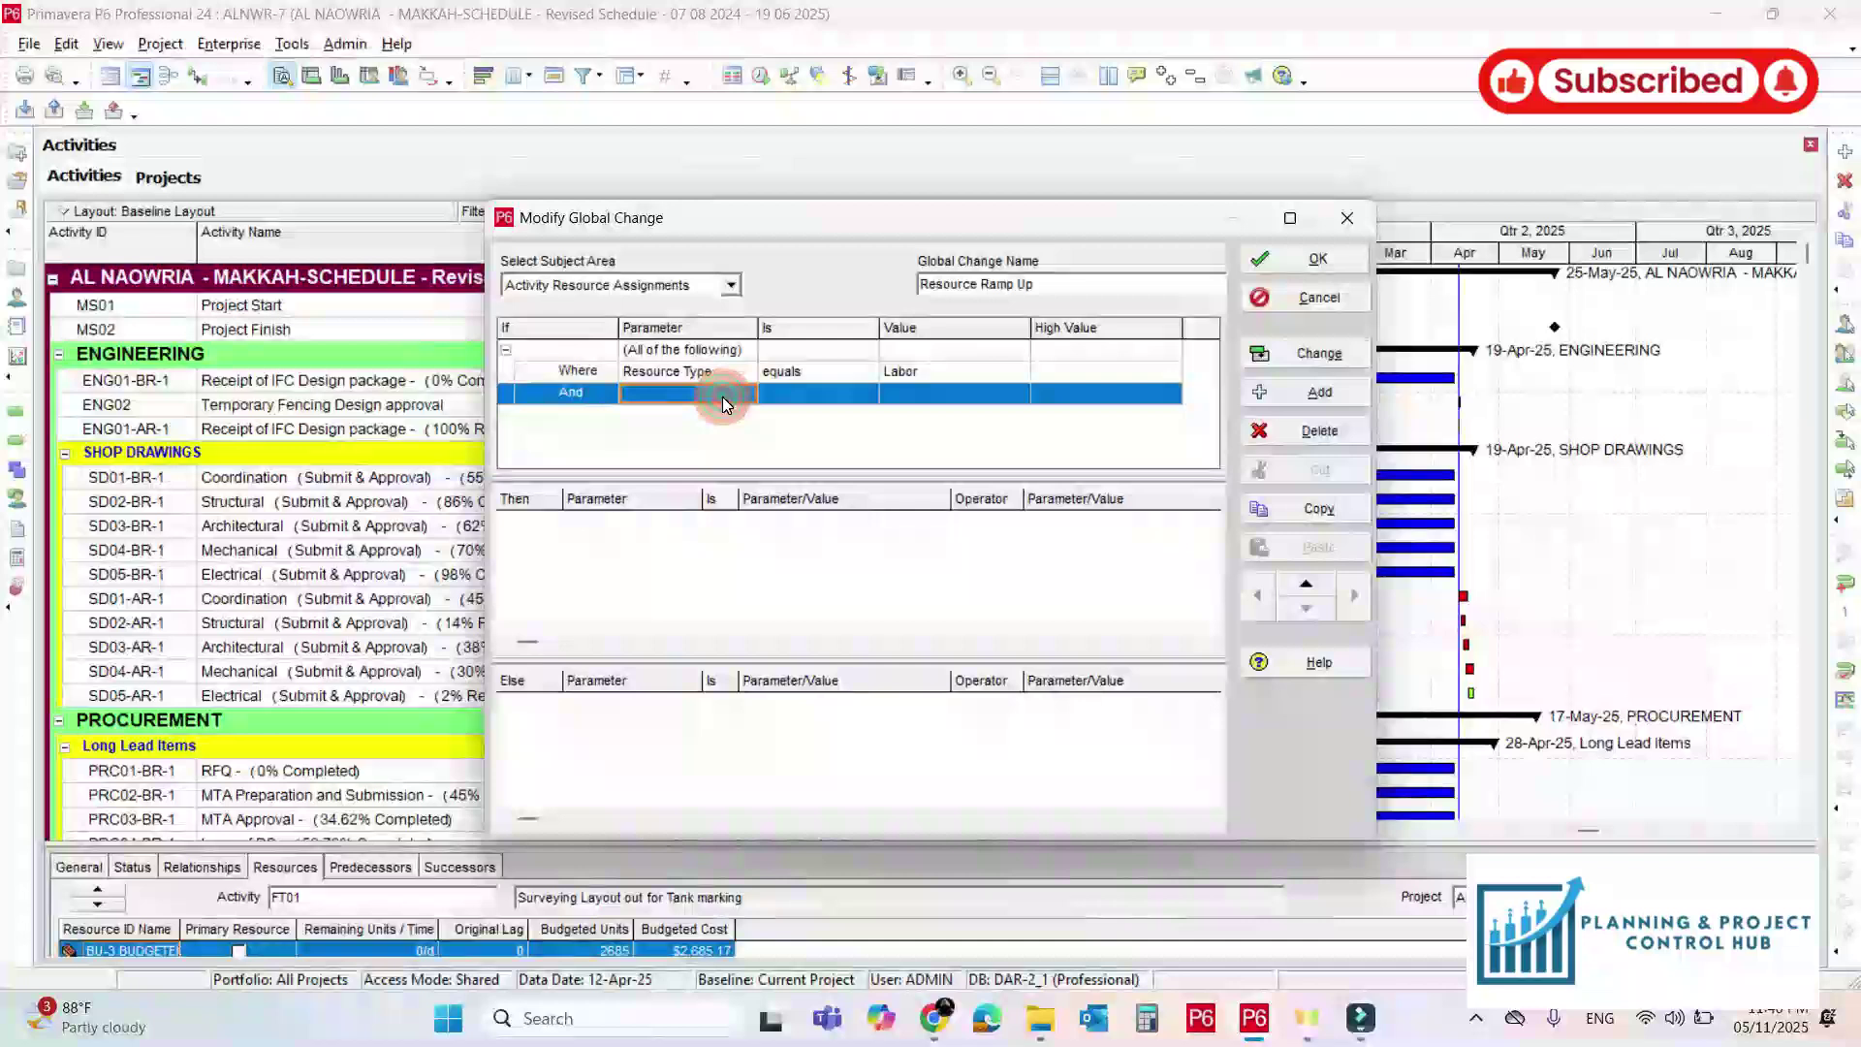
pyautogui.click(723, 398)
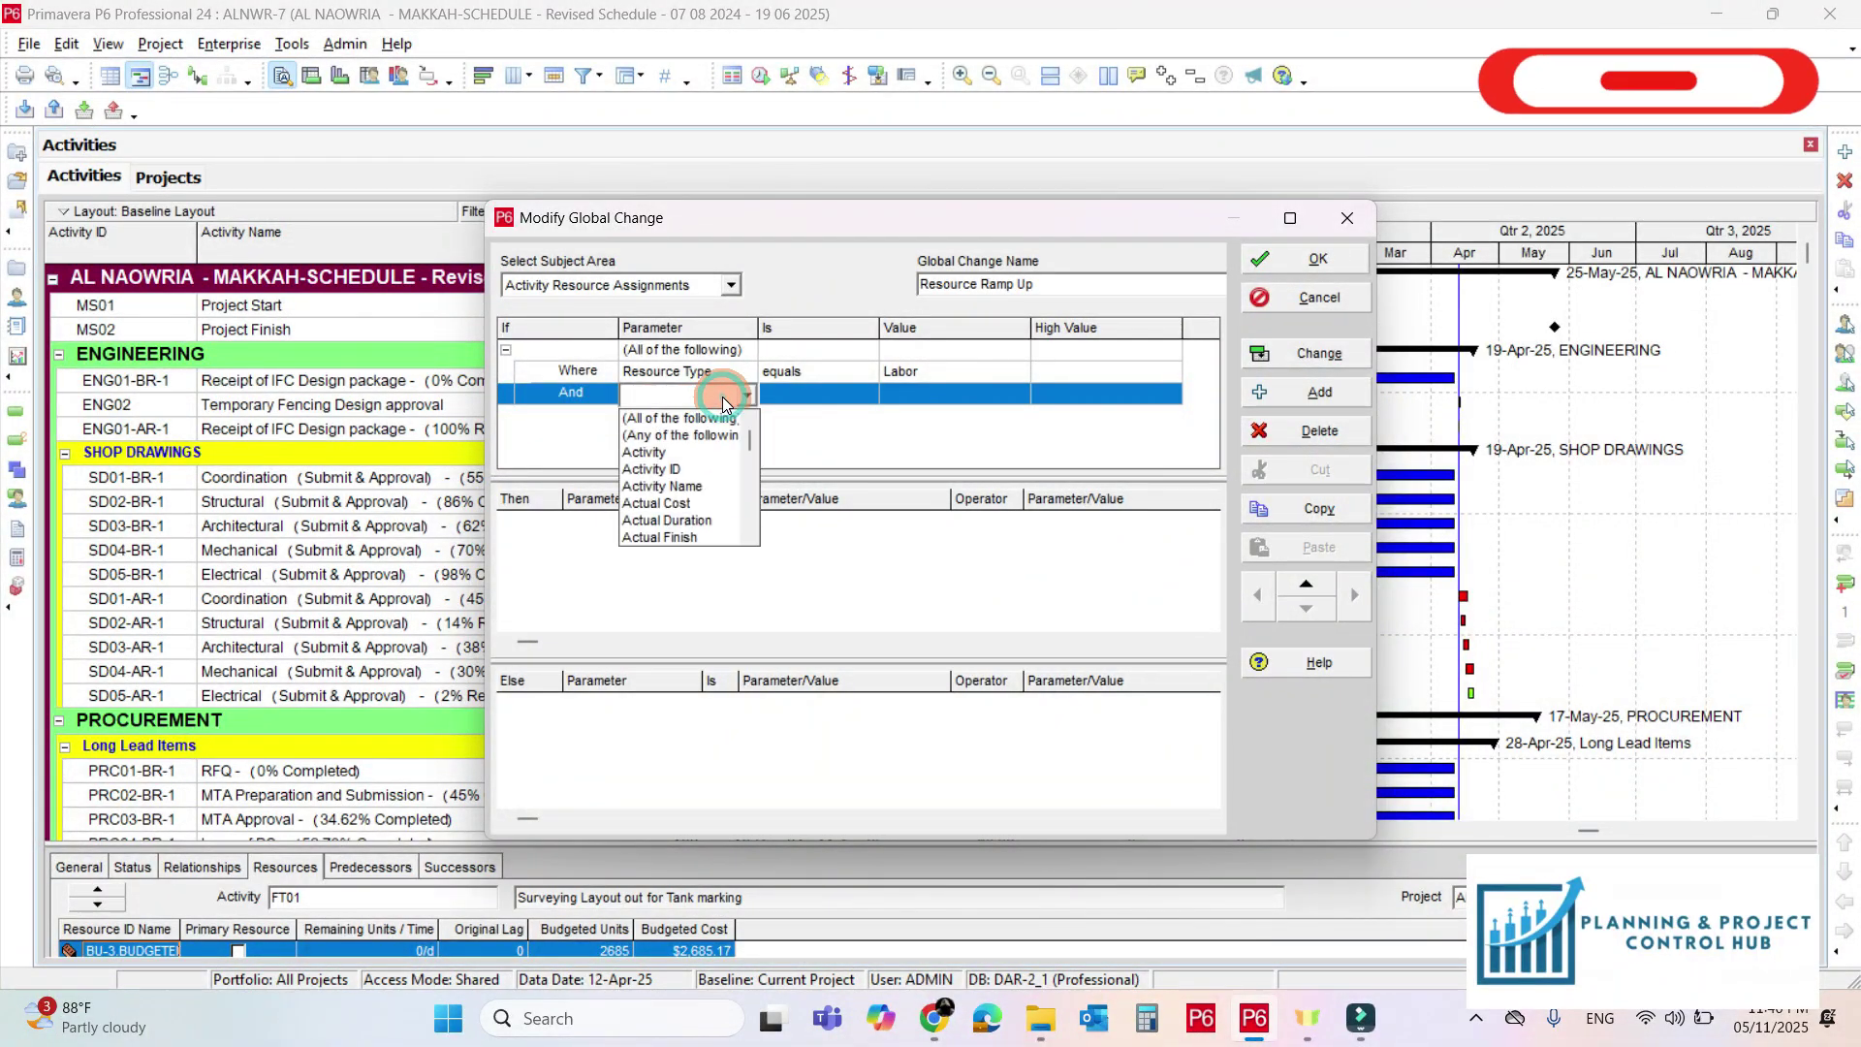
pyautogui.scroll(-10, 697, 465)
pyautogui.click(711, 435)
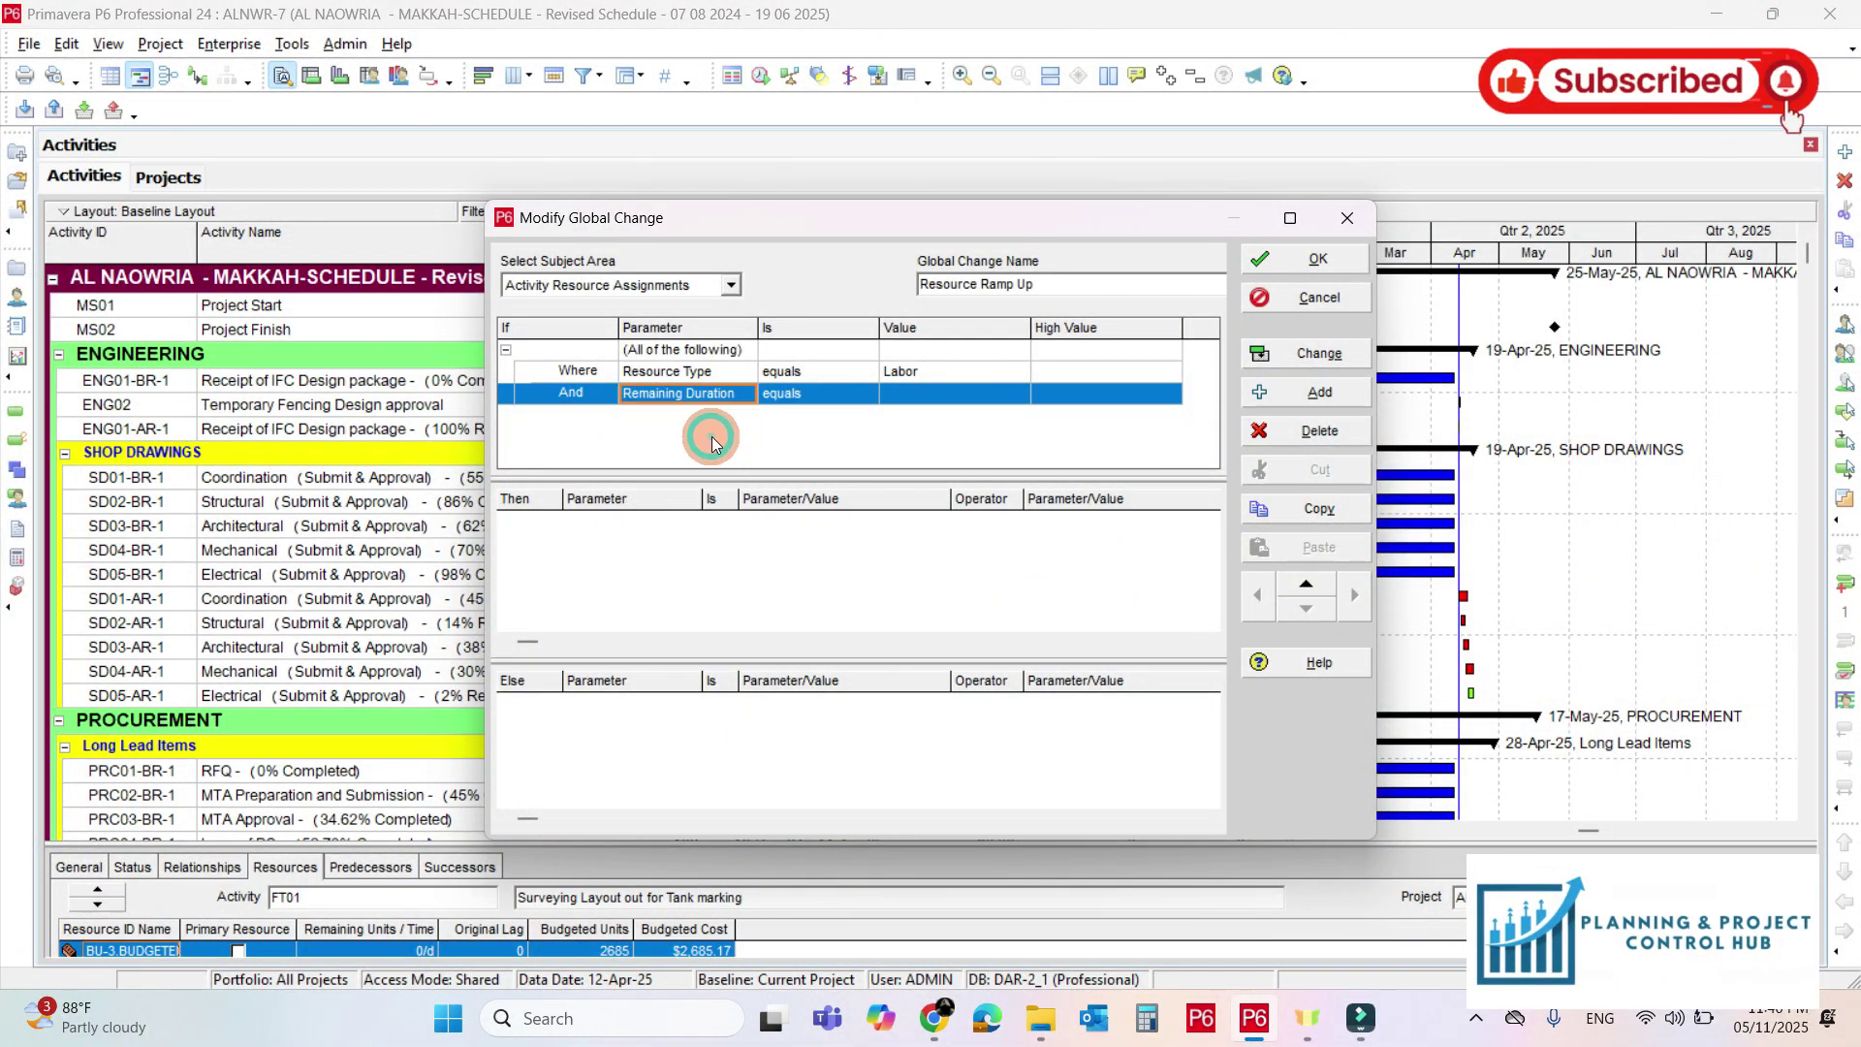
pyautogui.click(899, 395)
pyautogui.click(805, 396)
pyautogui.click(804, 397)
pyautogui.scroll(1, 804, 455)
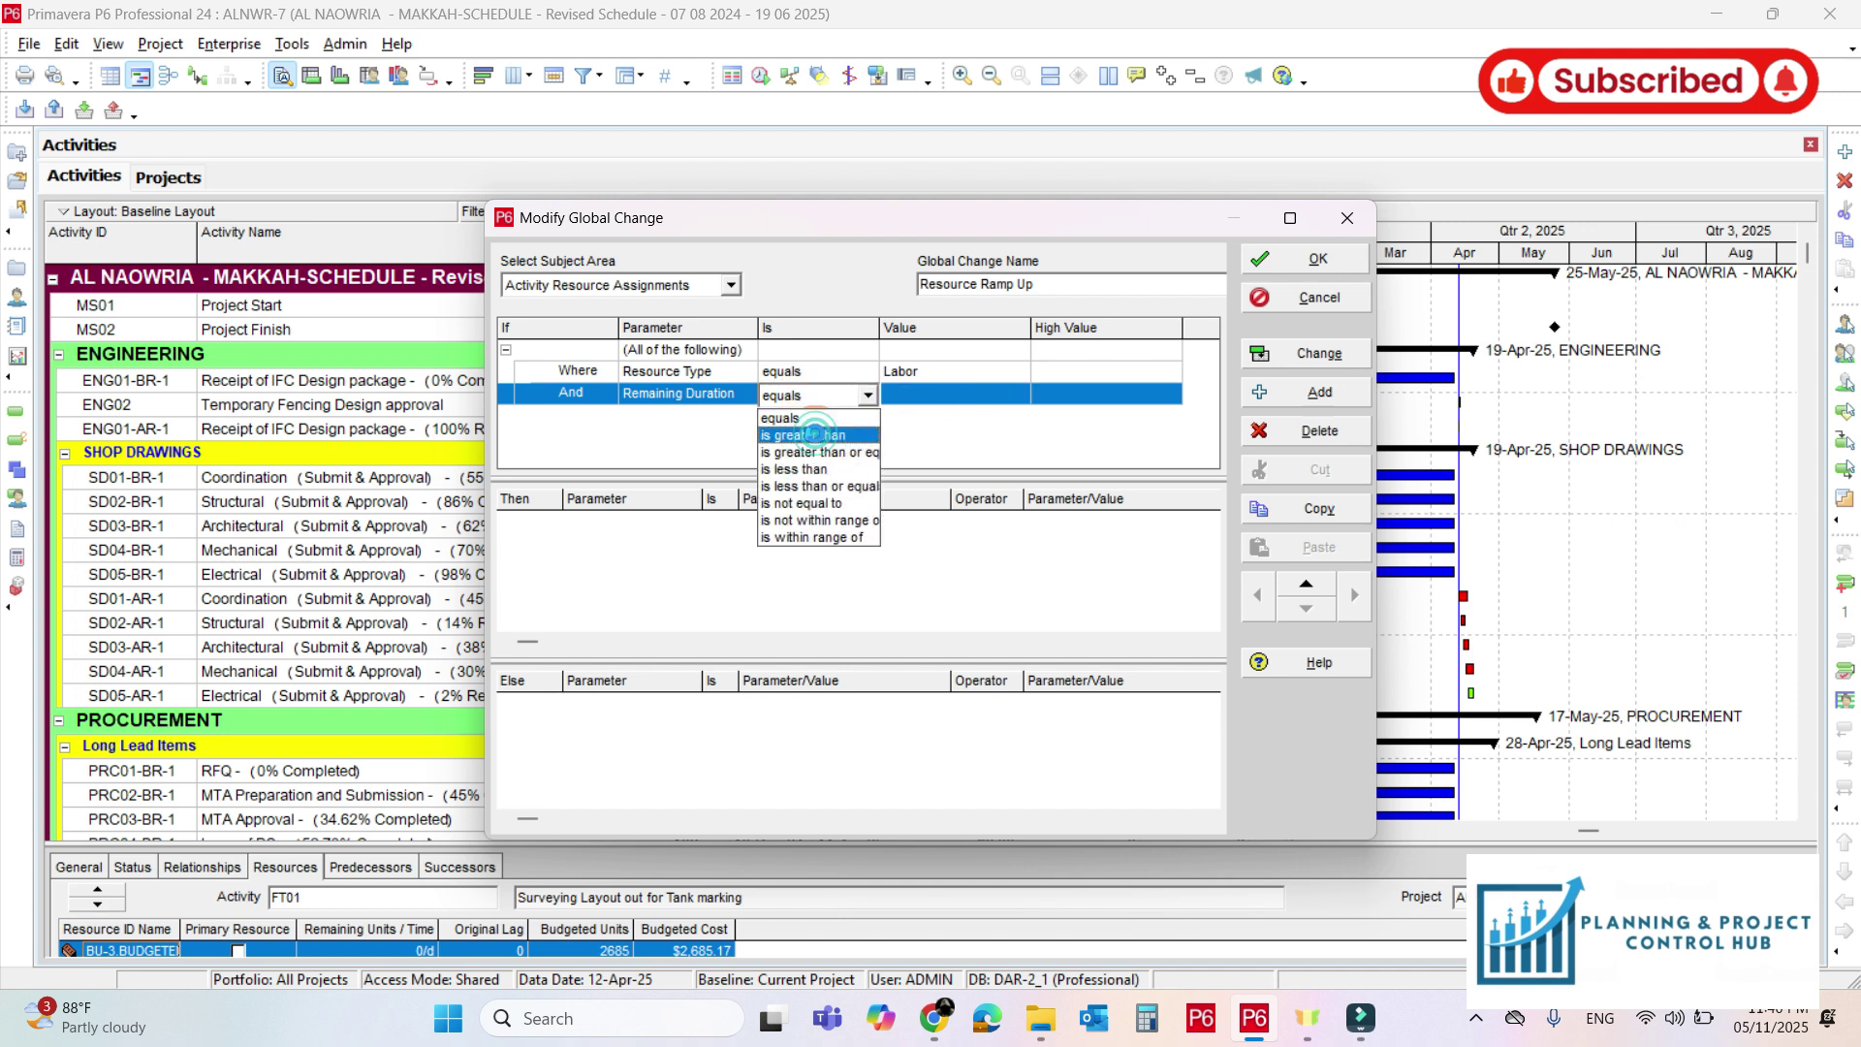
pyautogui.click(814, 418)
pyautogui.click(909, 393)
pyautogui.write('1d')
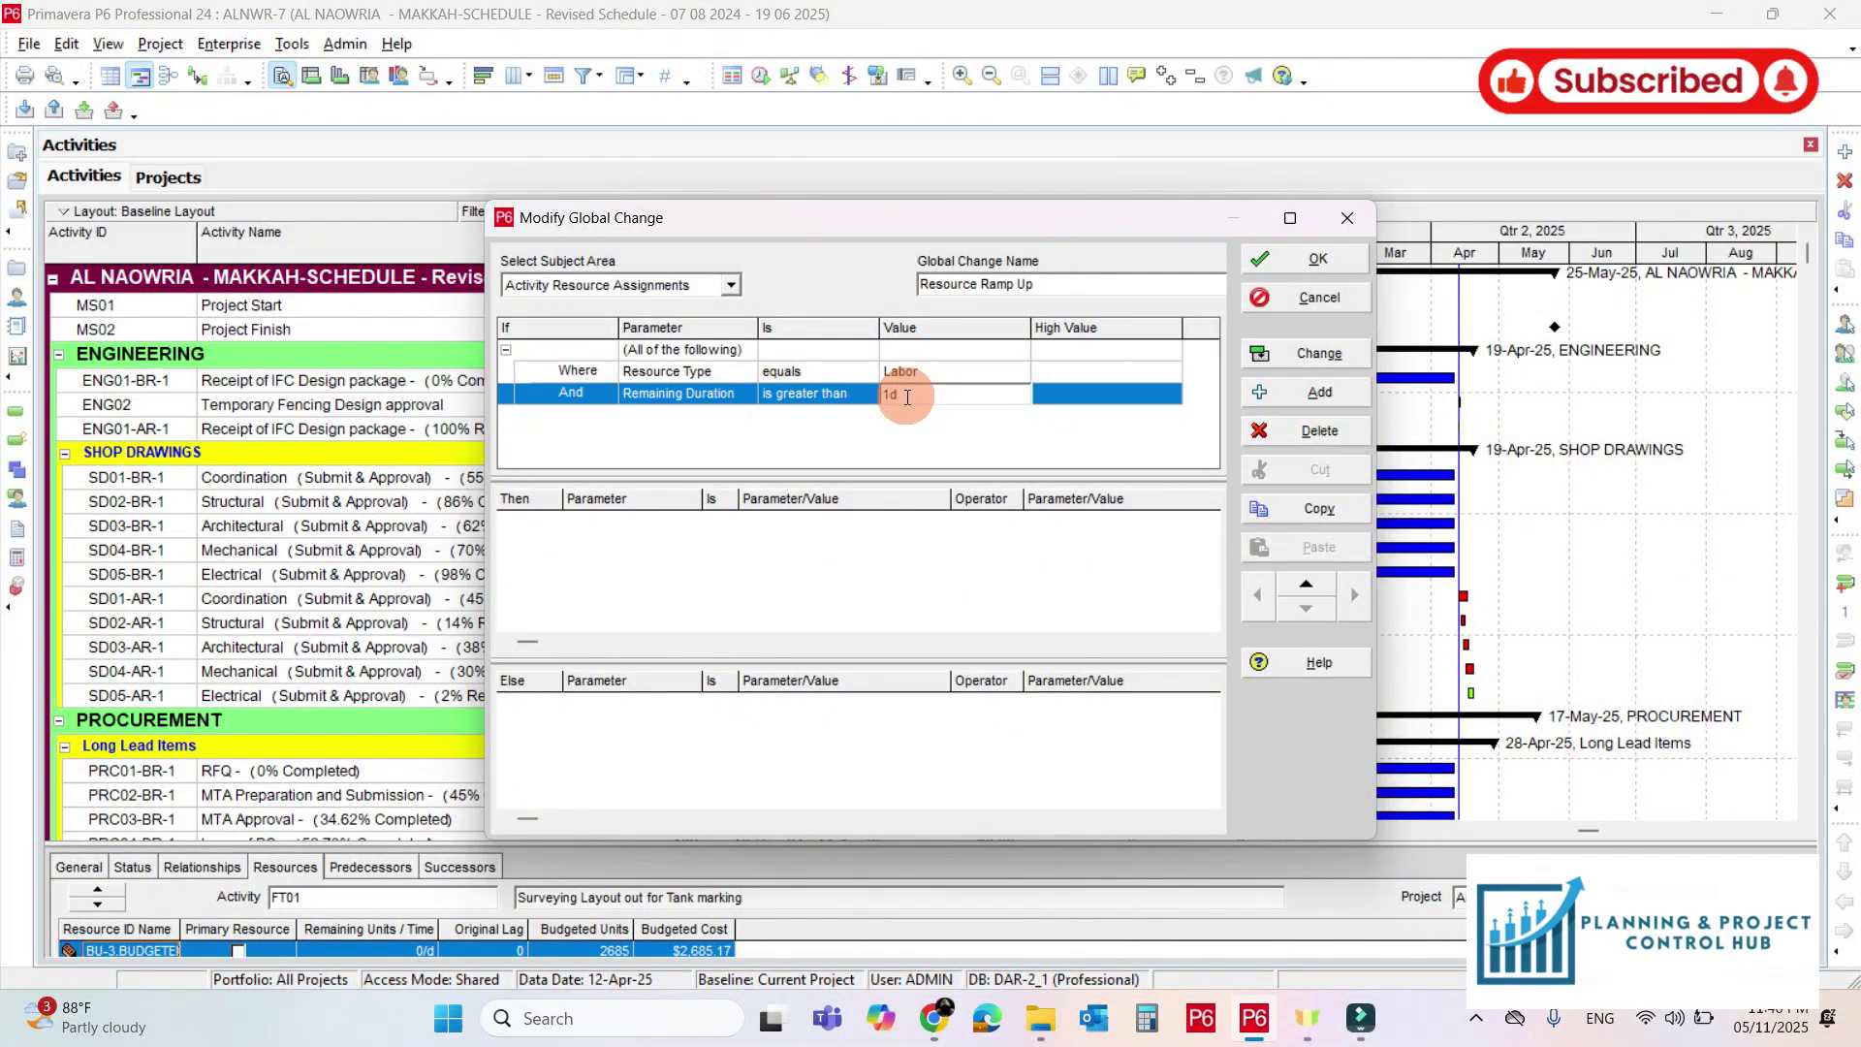
pyautogui.press('Return')
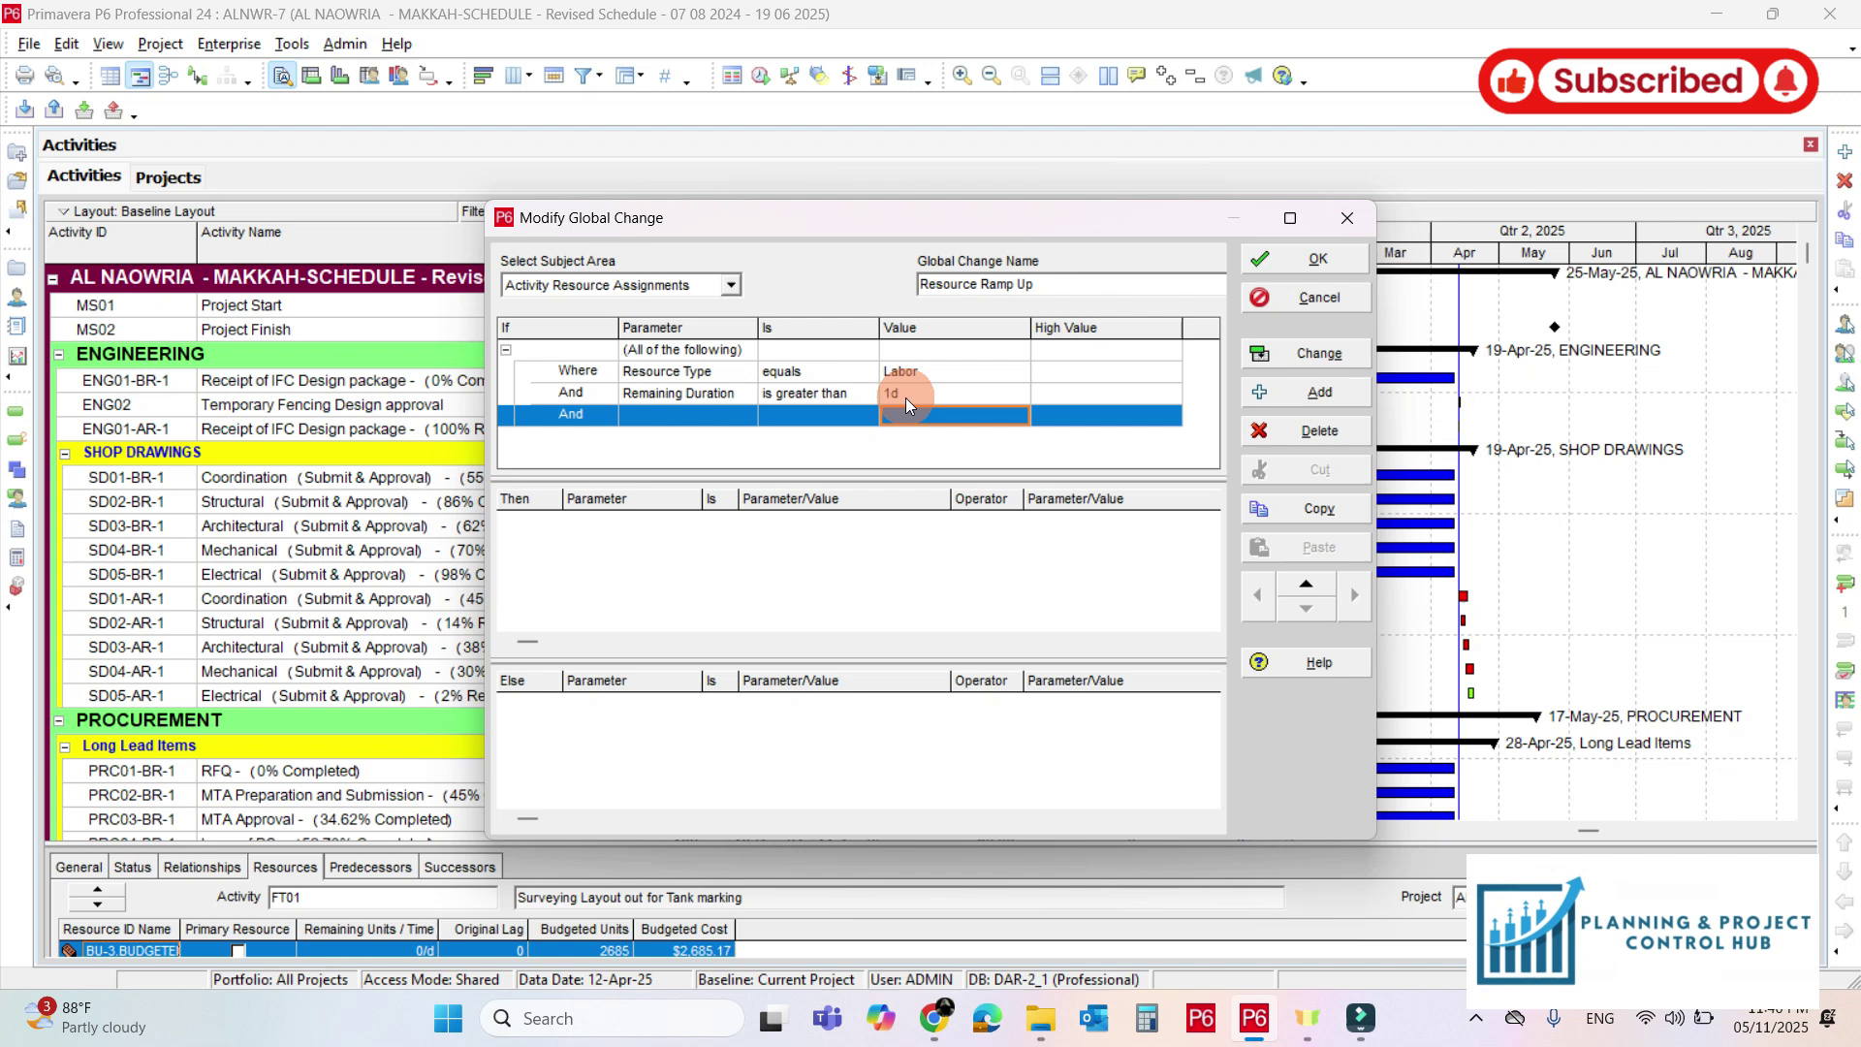
# Delete the extra blank condition row
pyautogui.click(1058, 423)
pyautogui.click(1319, 430)
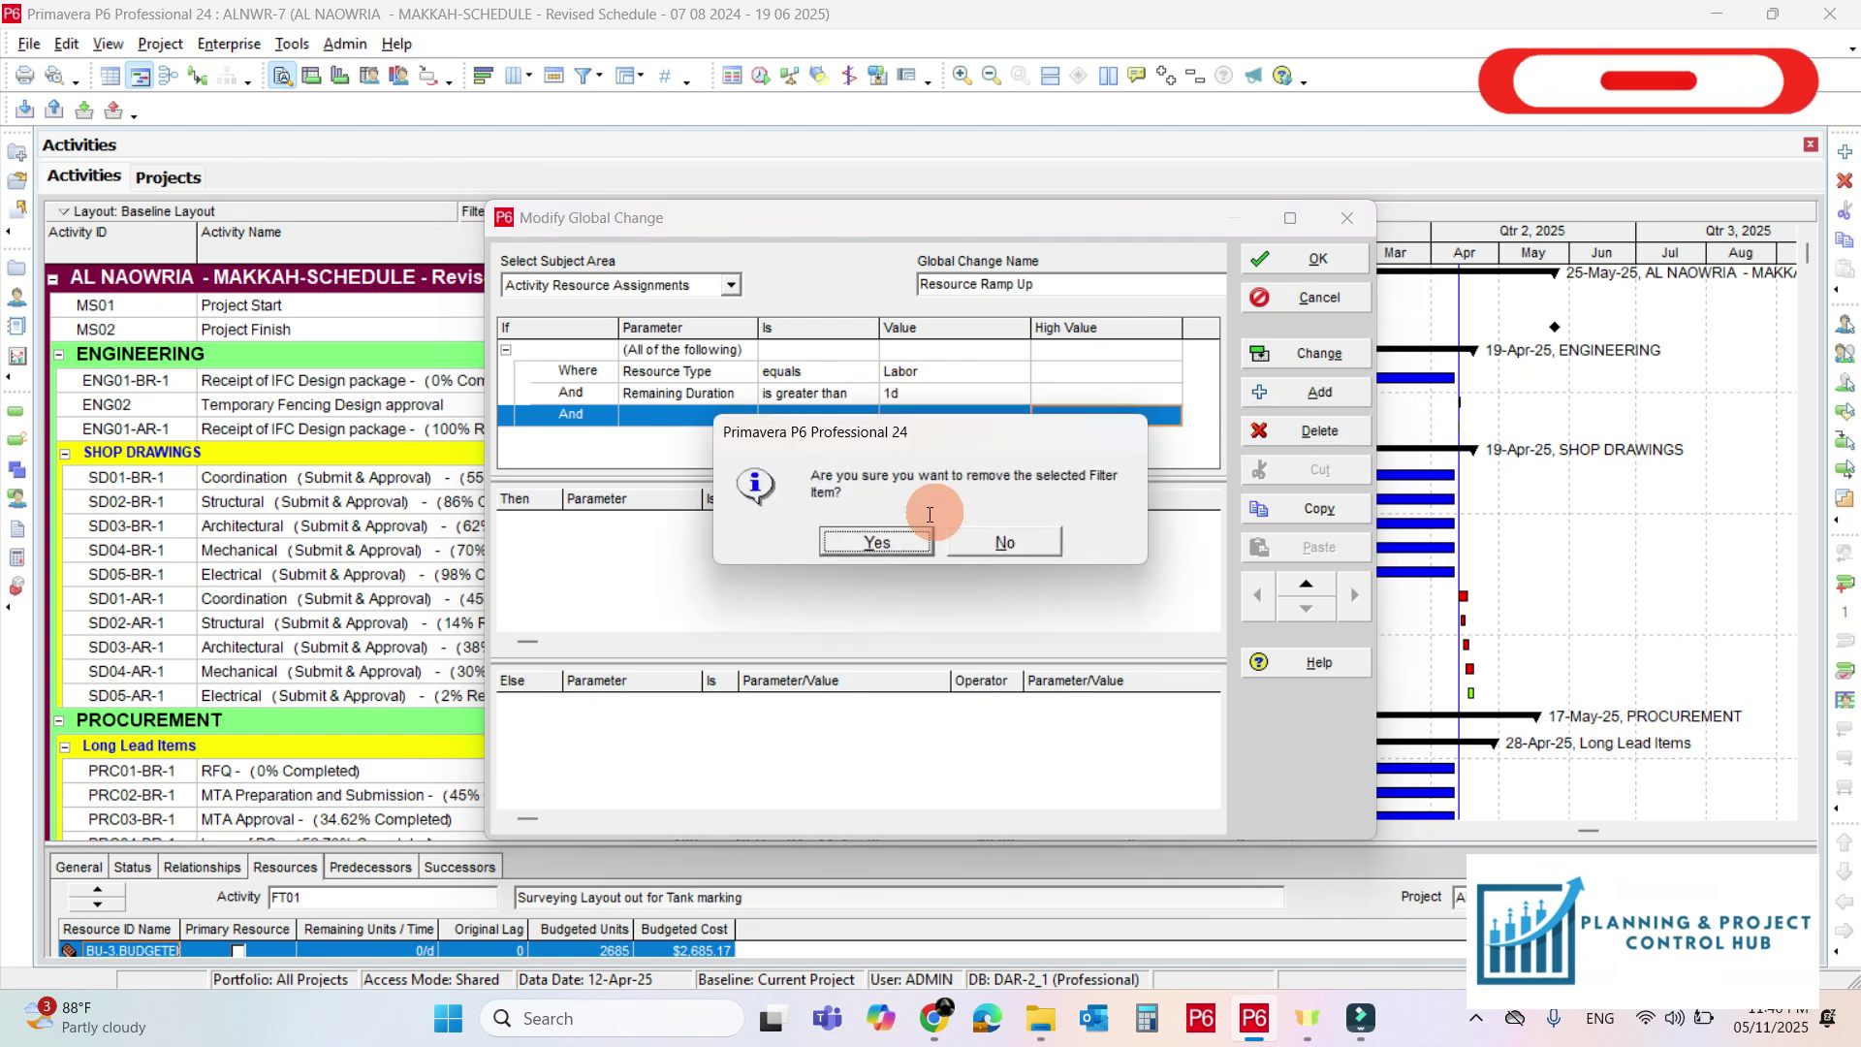
pyautogui.click(887, 540)
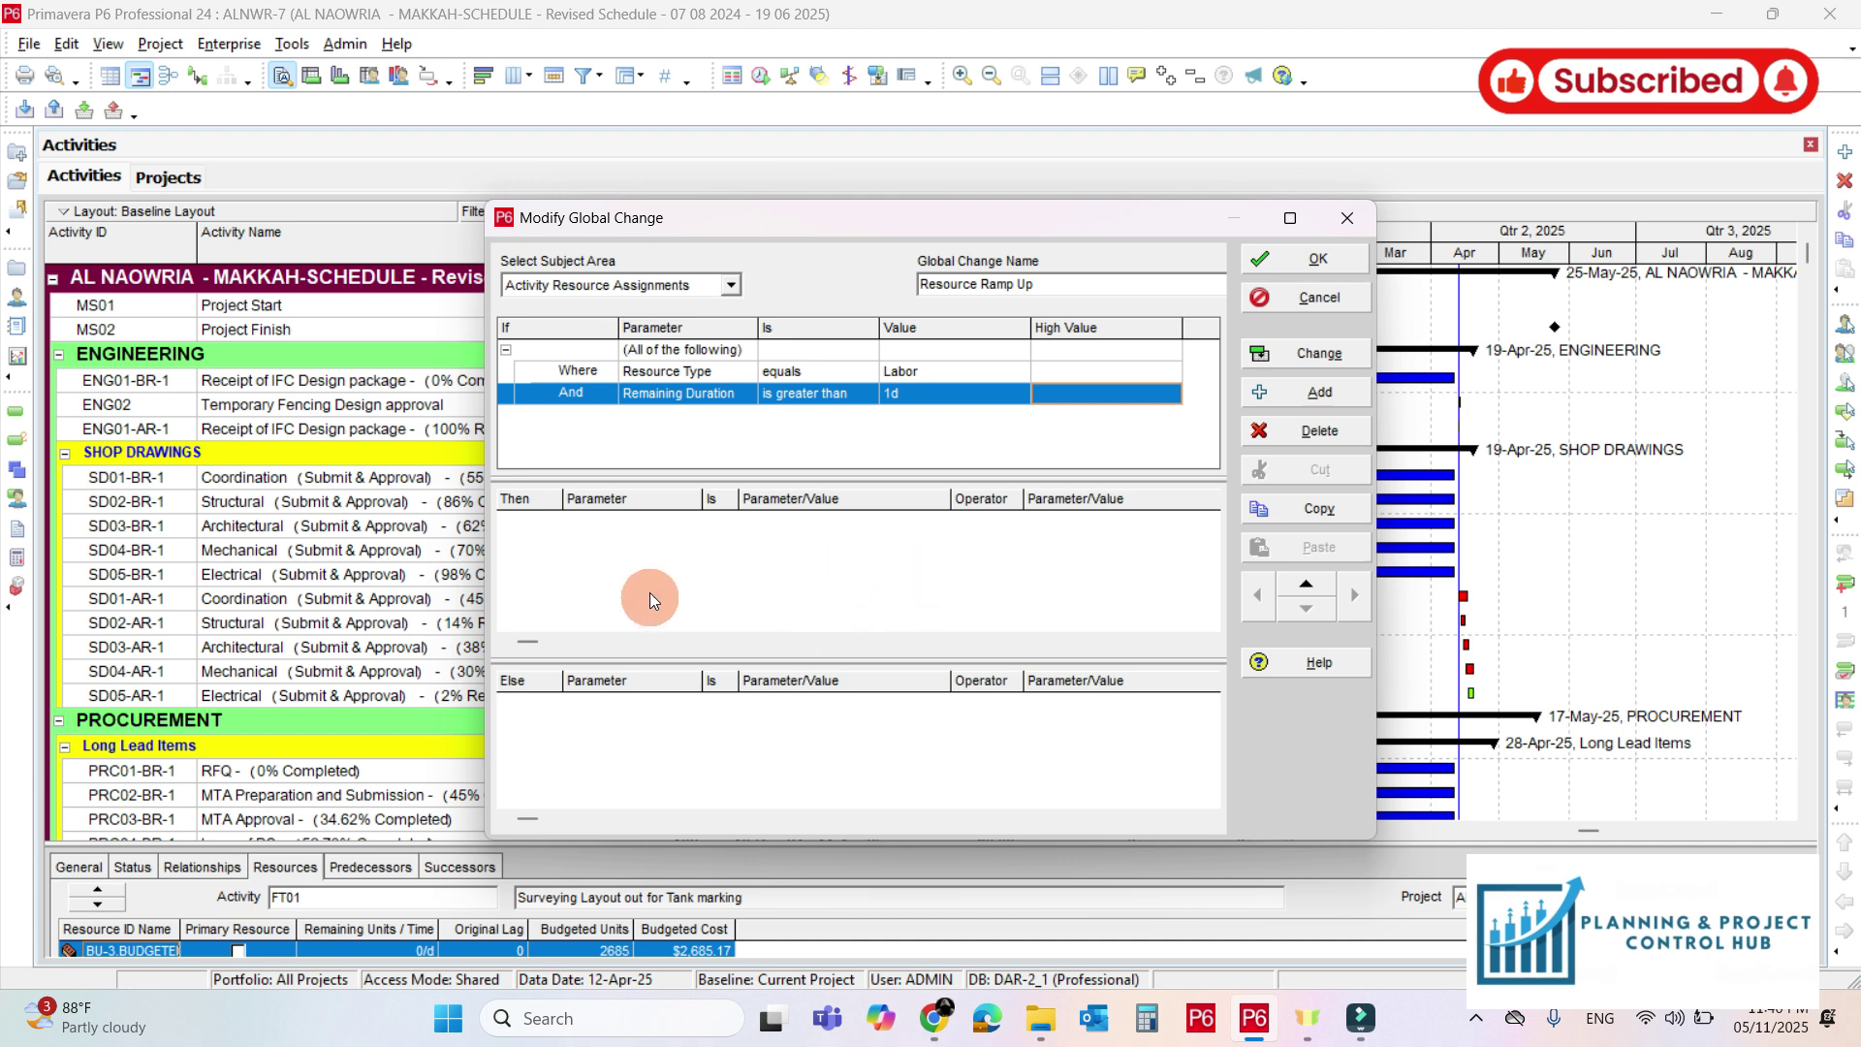
# Add a Then action row that changes Budgeted Units / Time
pyautogui.click(638, 549)
pyautogui.click(1260, 407)
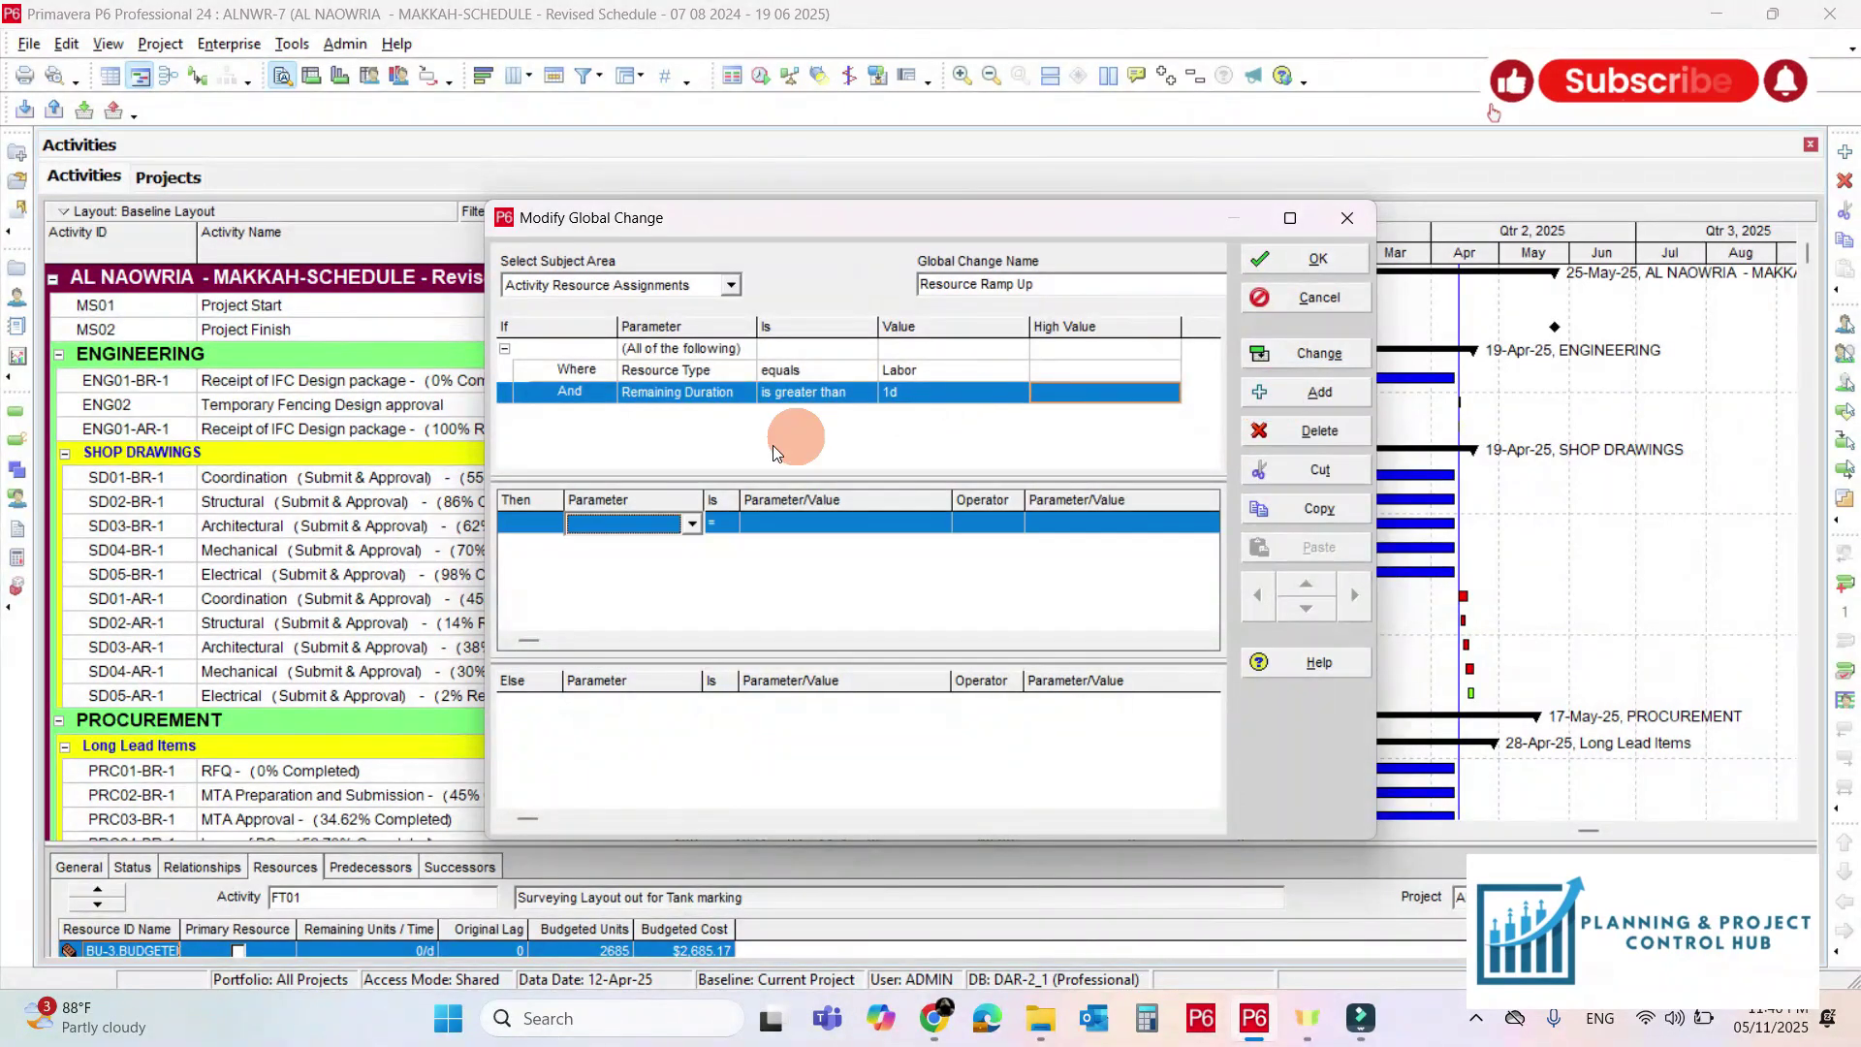
pyautogui.click(651, 527)
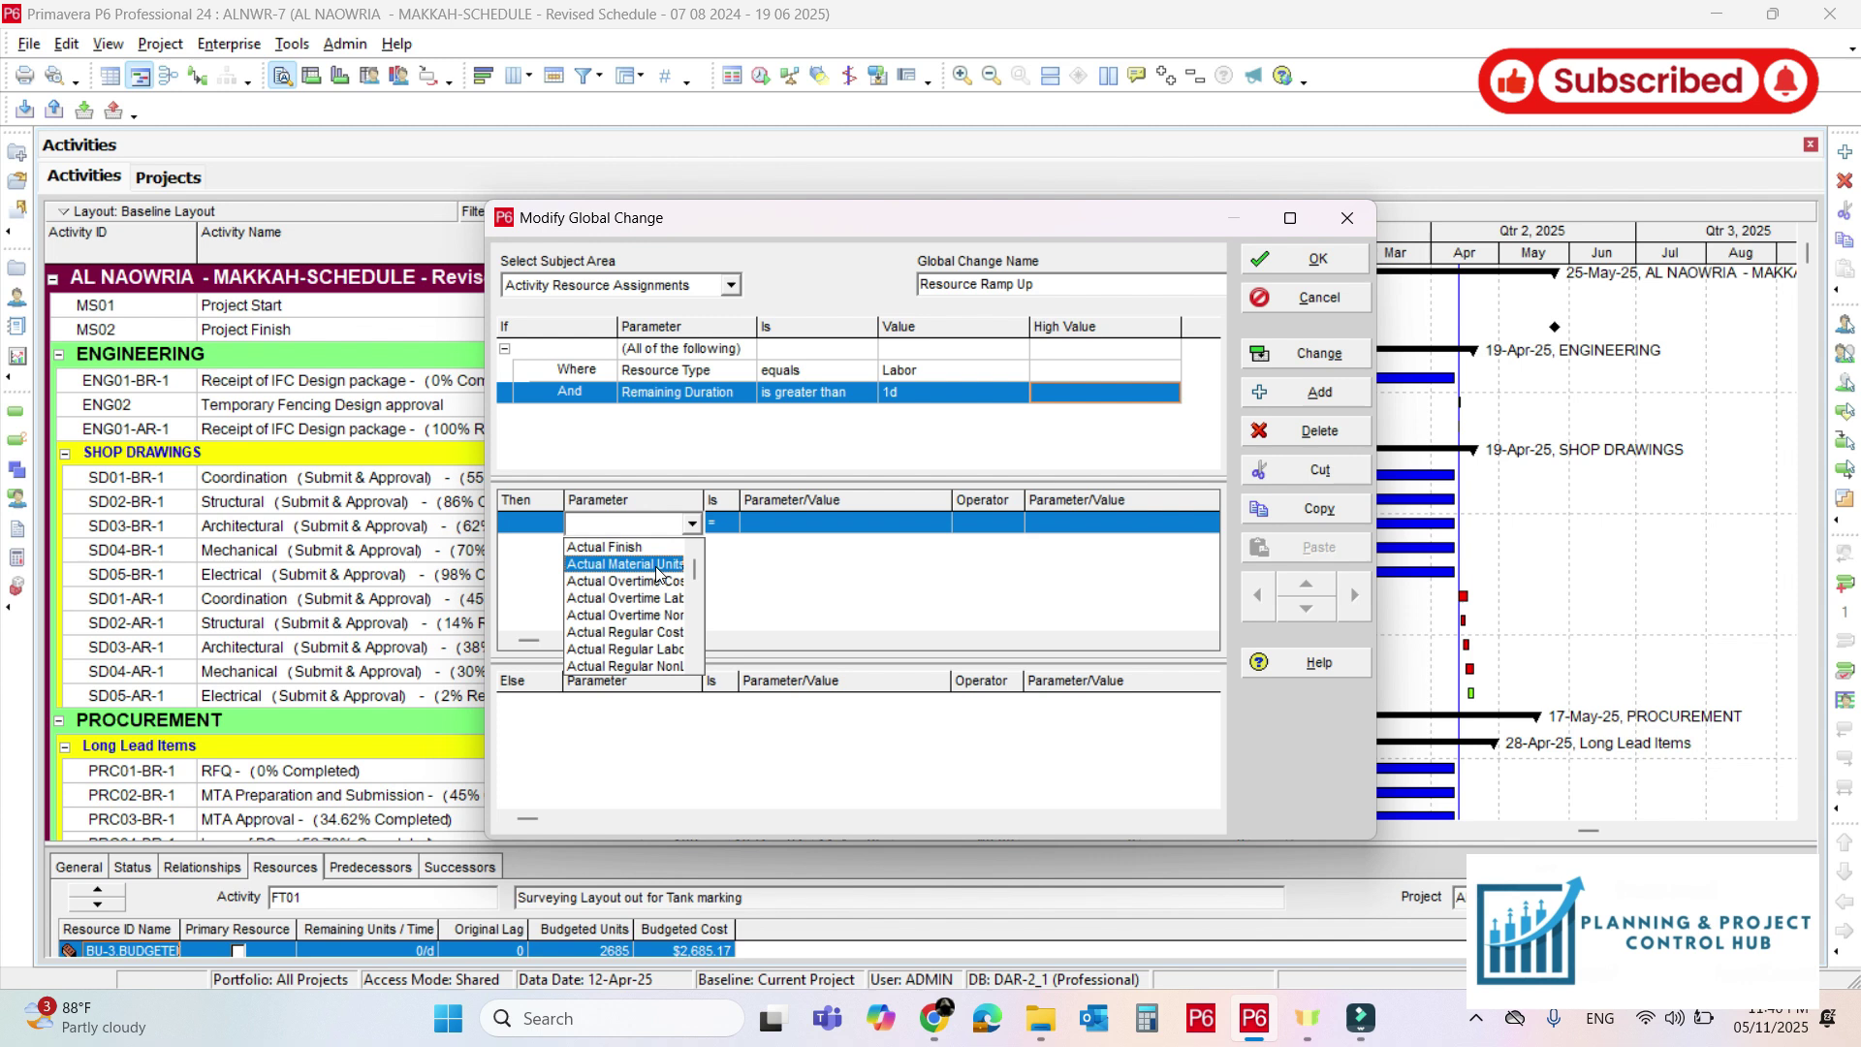
pyautogui.write('b')
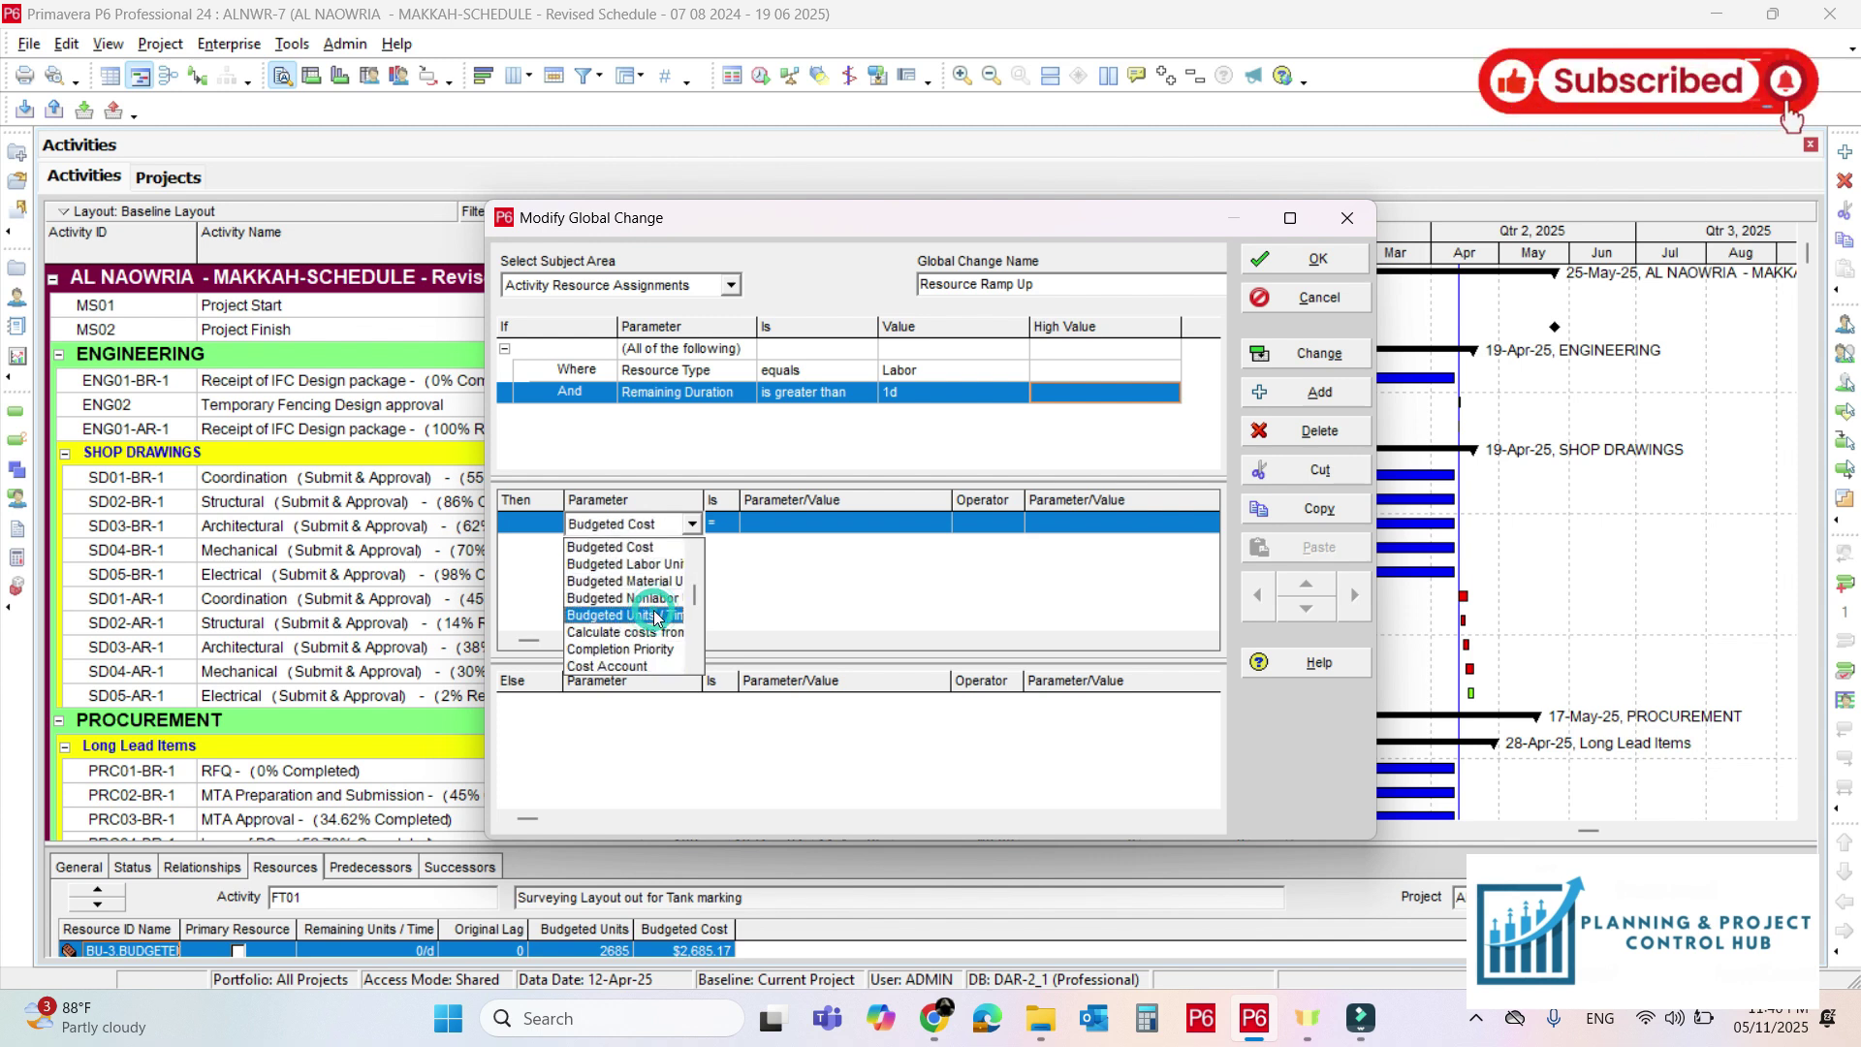
pyautogui.click(800, 540)
# Set its new value to Budgeted Units / Time multiplied by 2
pyautogui.click(814, 526)
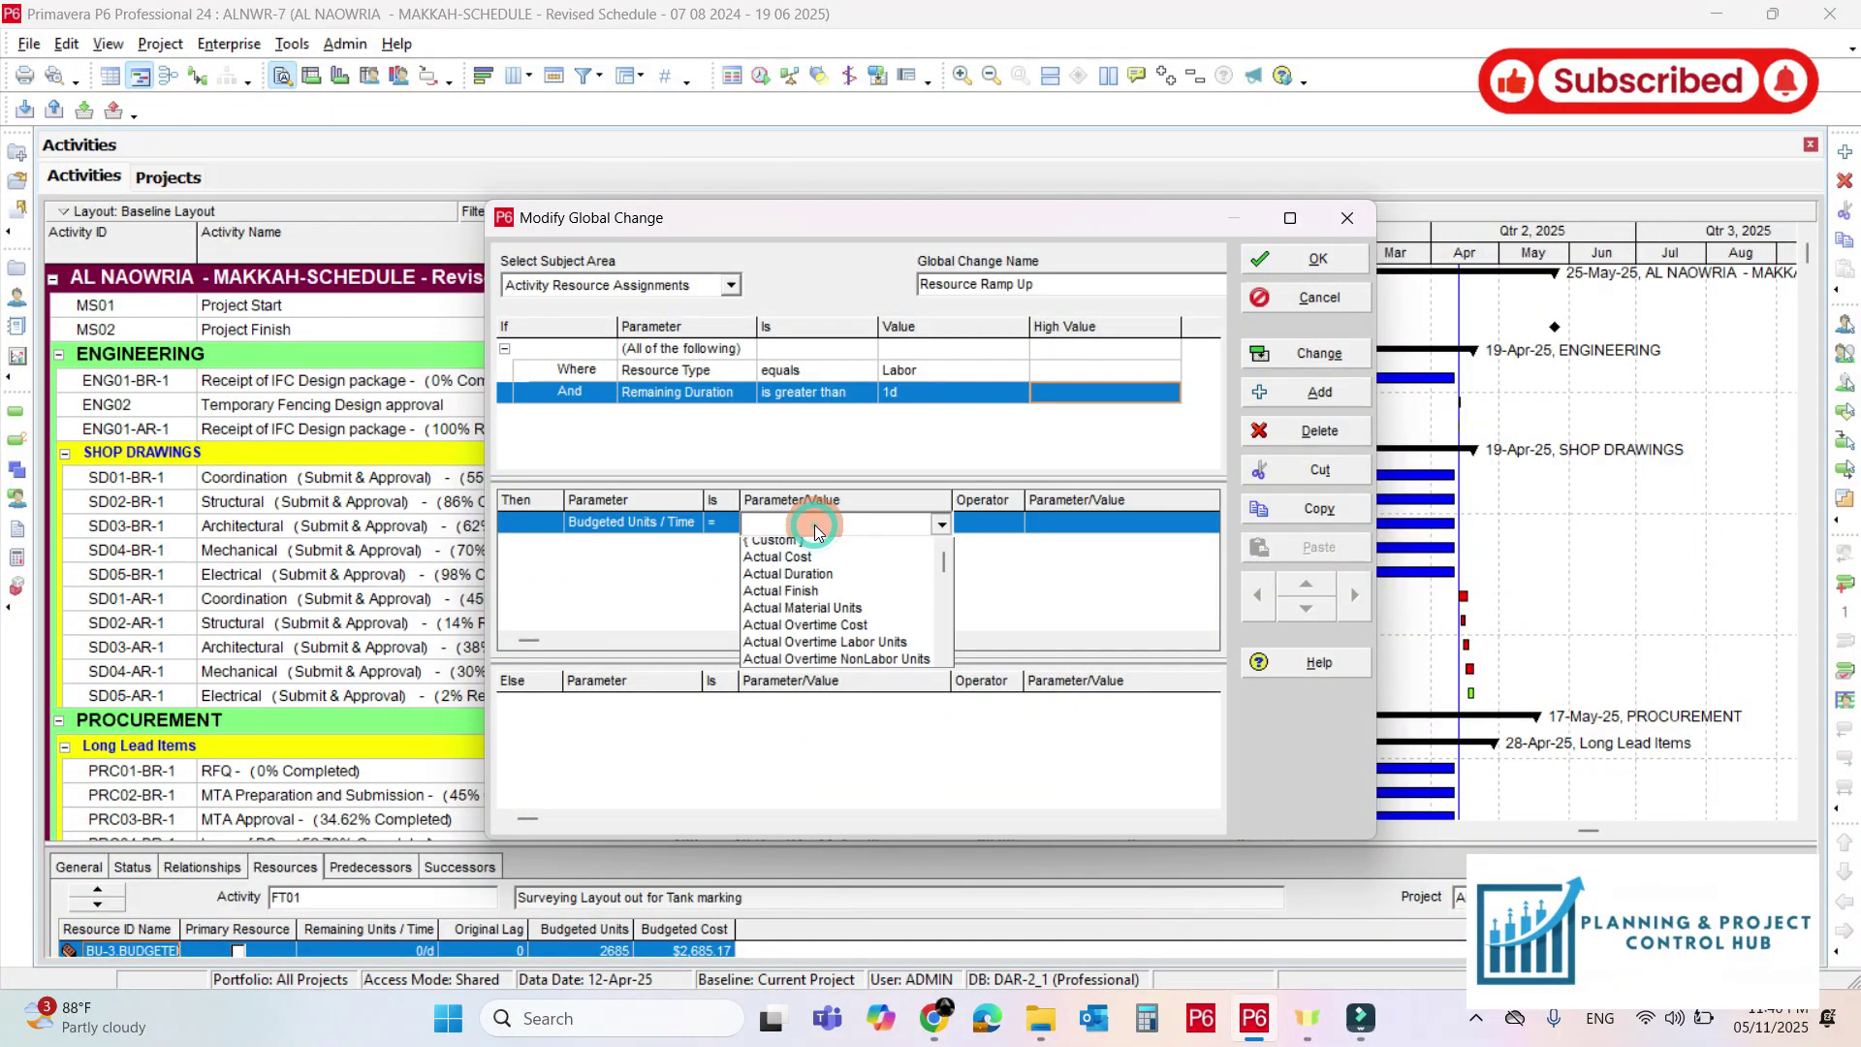
pyautogui.write('b')
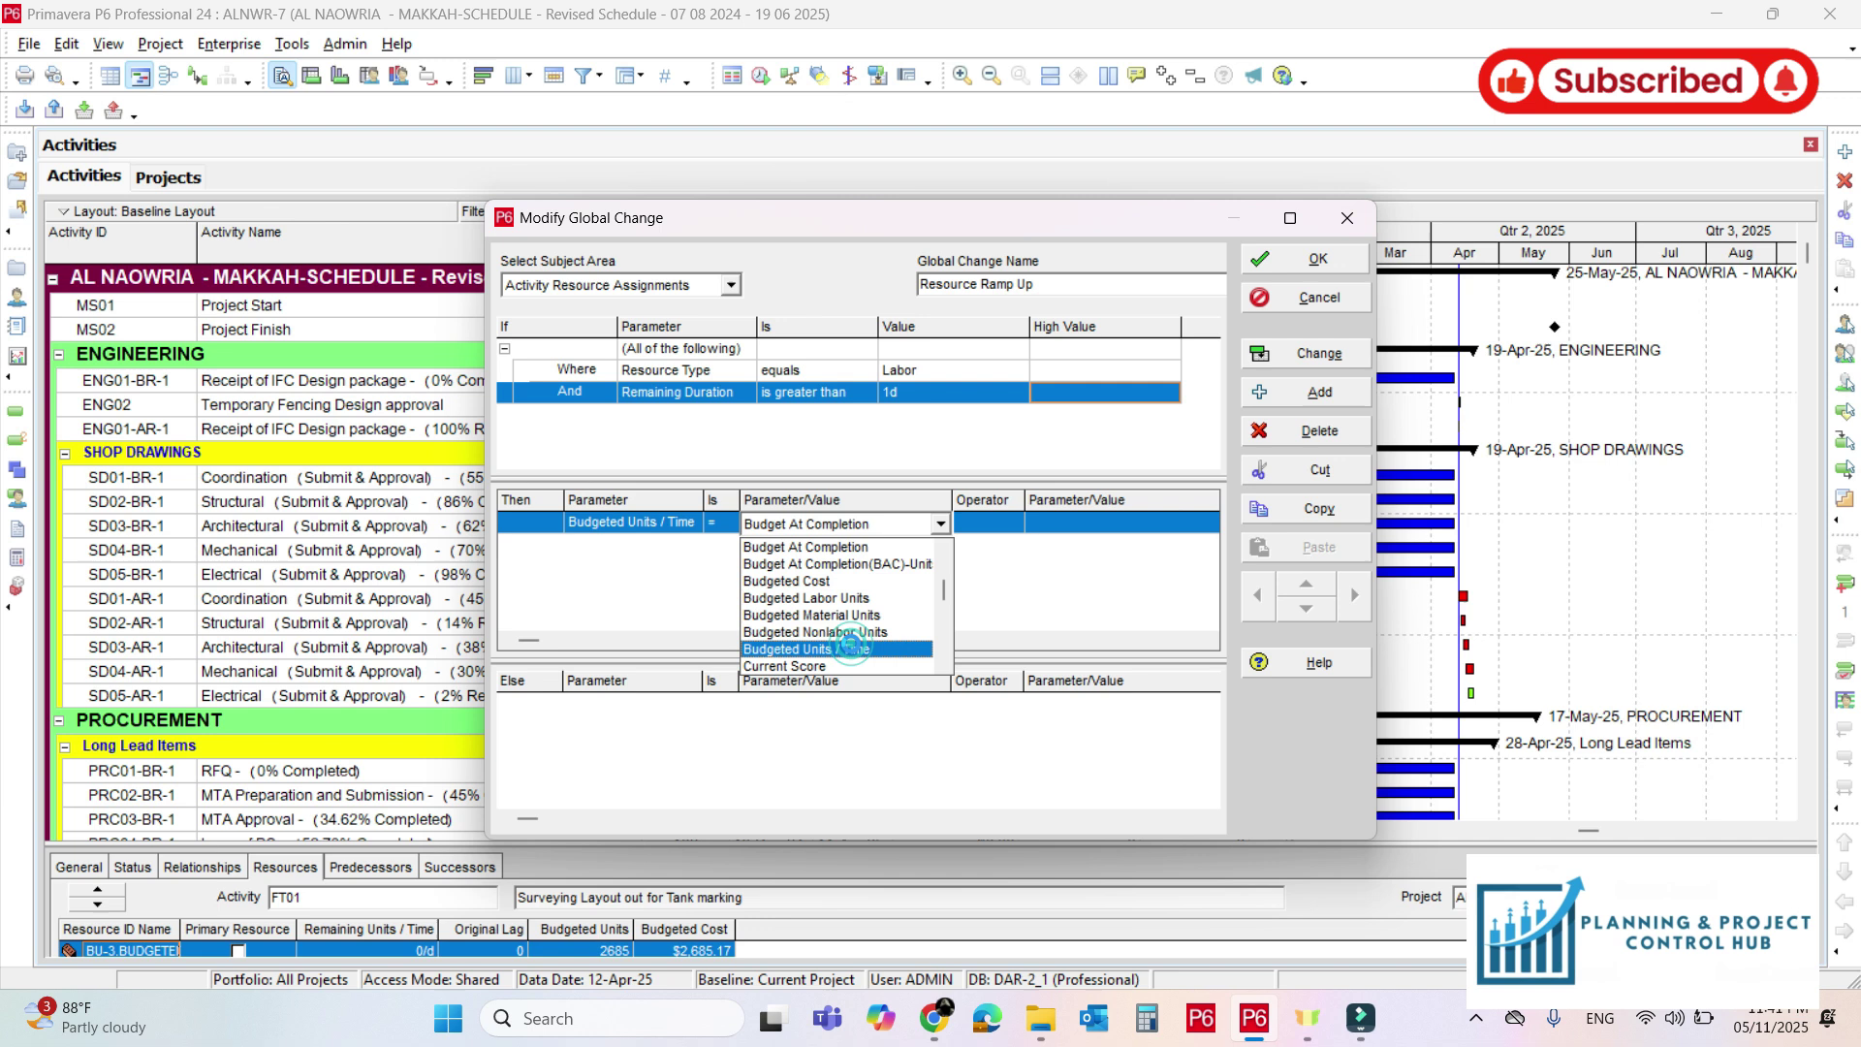
pyautogui.click(810, 648)
pyautogui.click(977, 526)
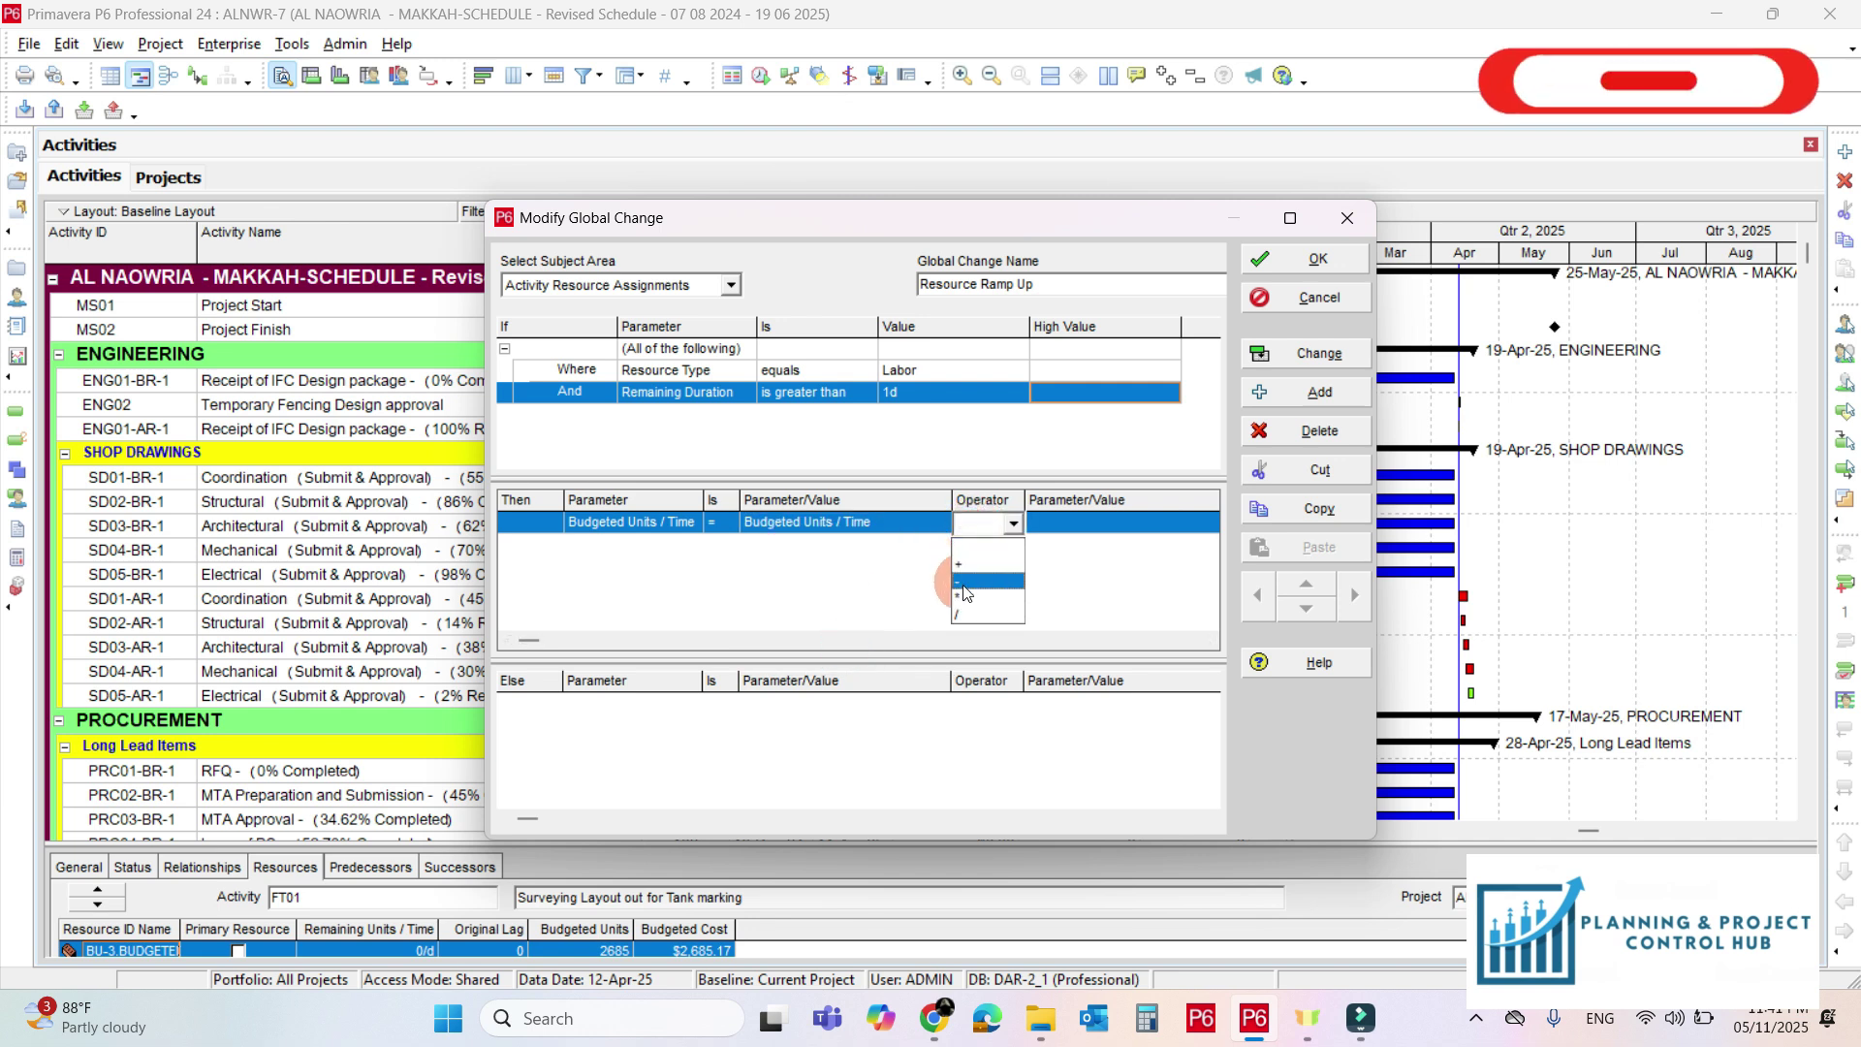
pyautogui.click(958, 568)
pyautogui.click(1066, 531)
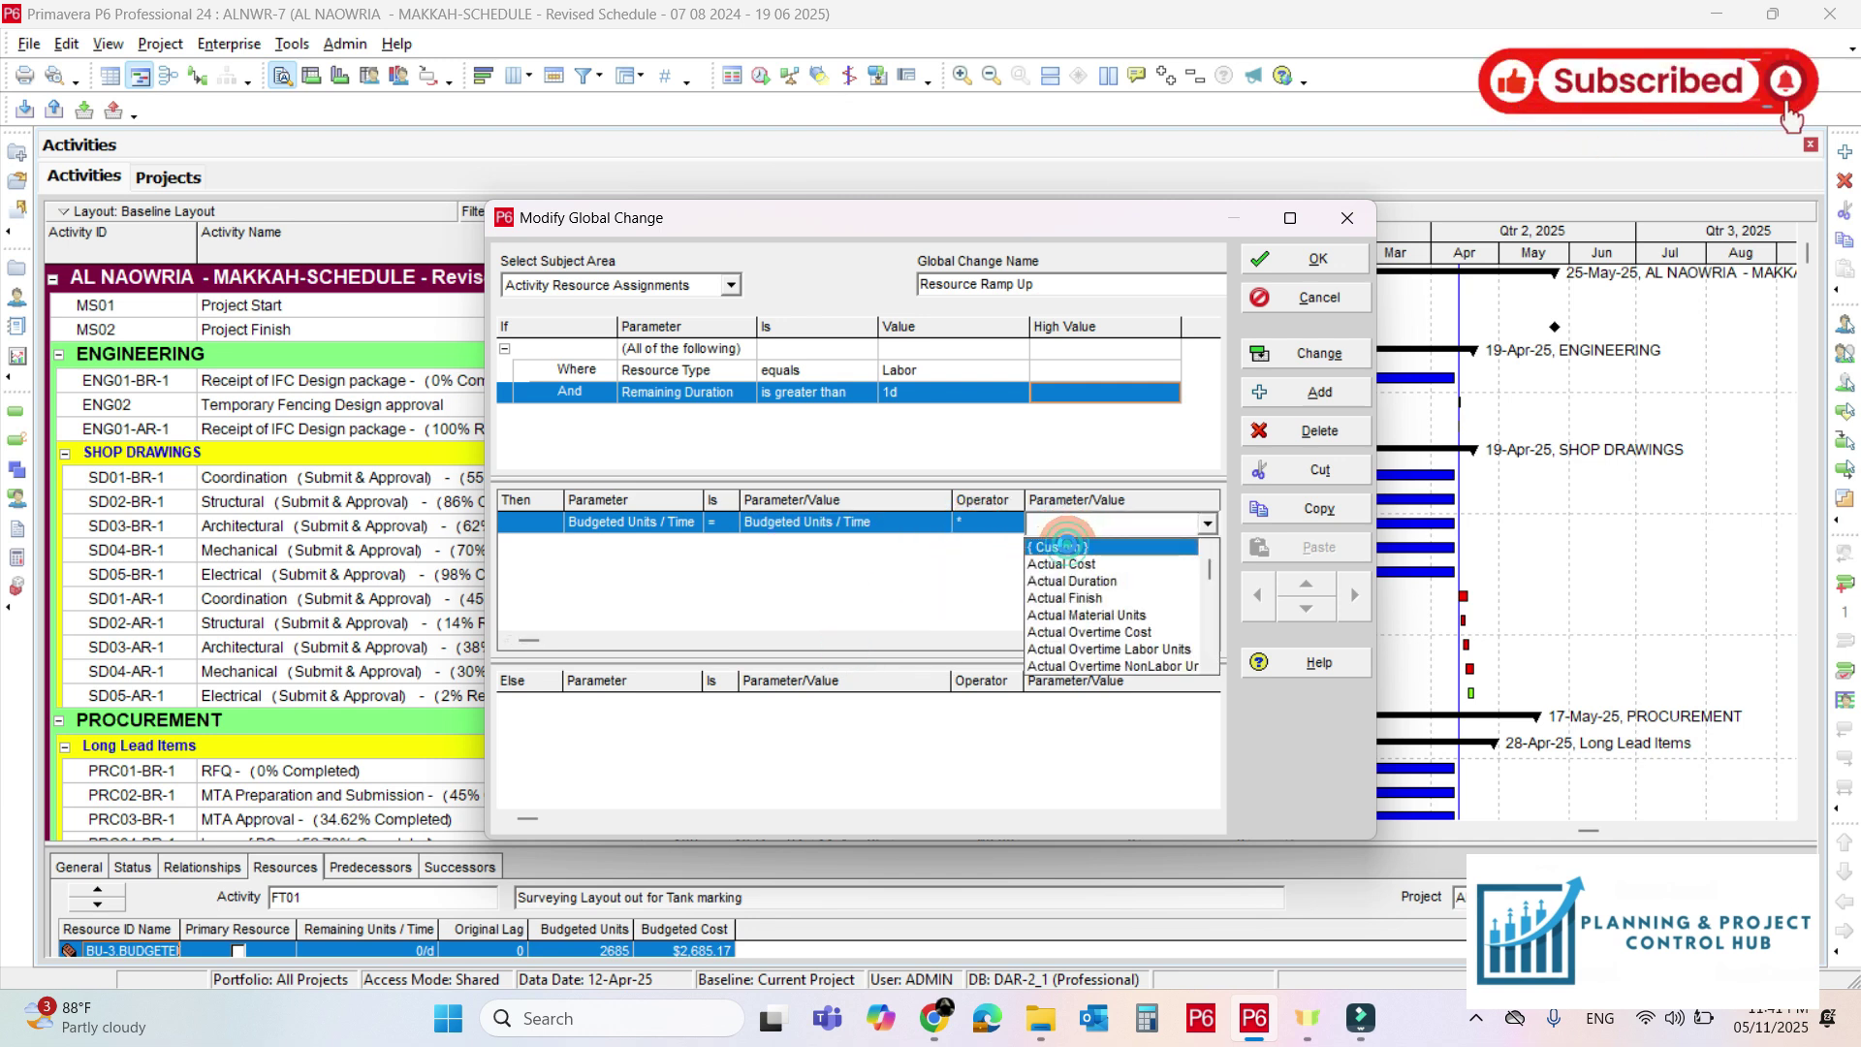
pyautogui.click(1067, 551)
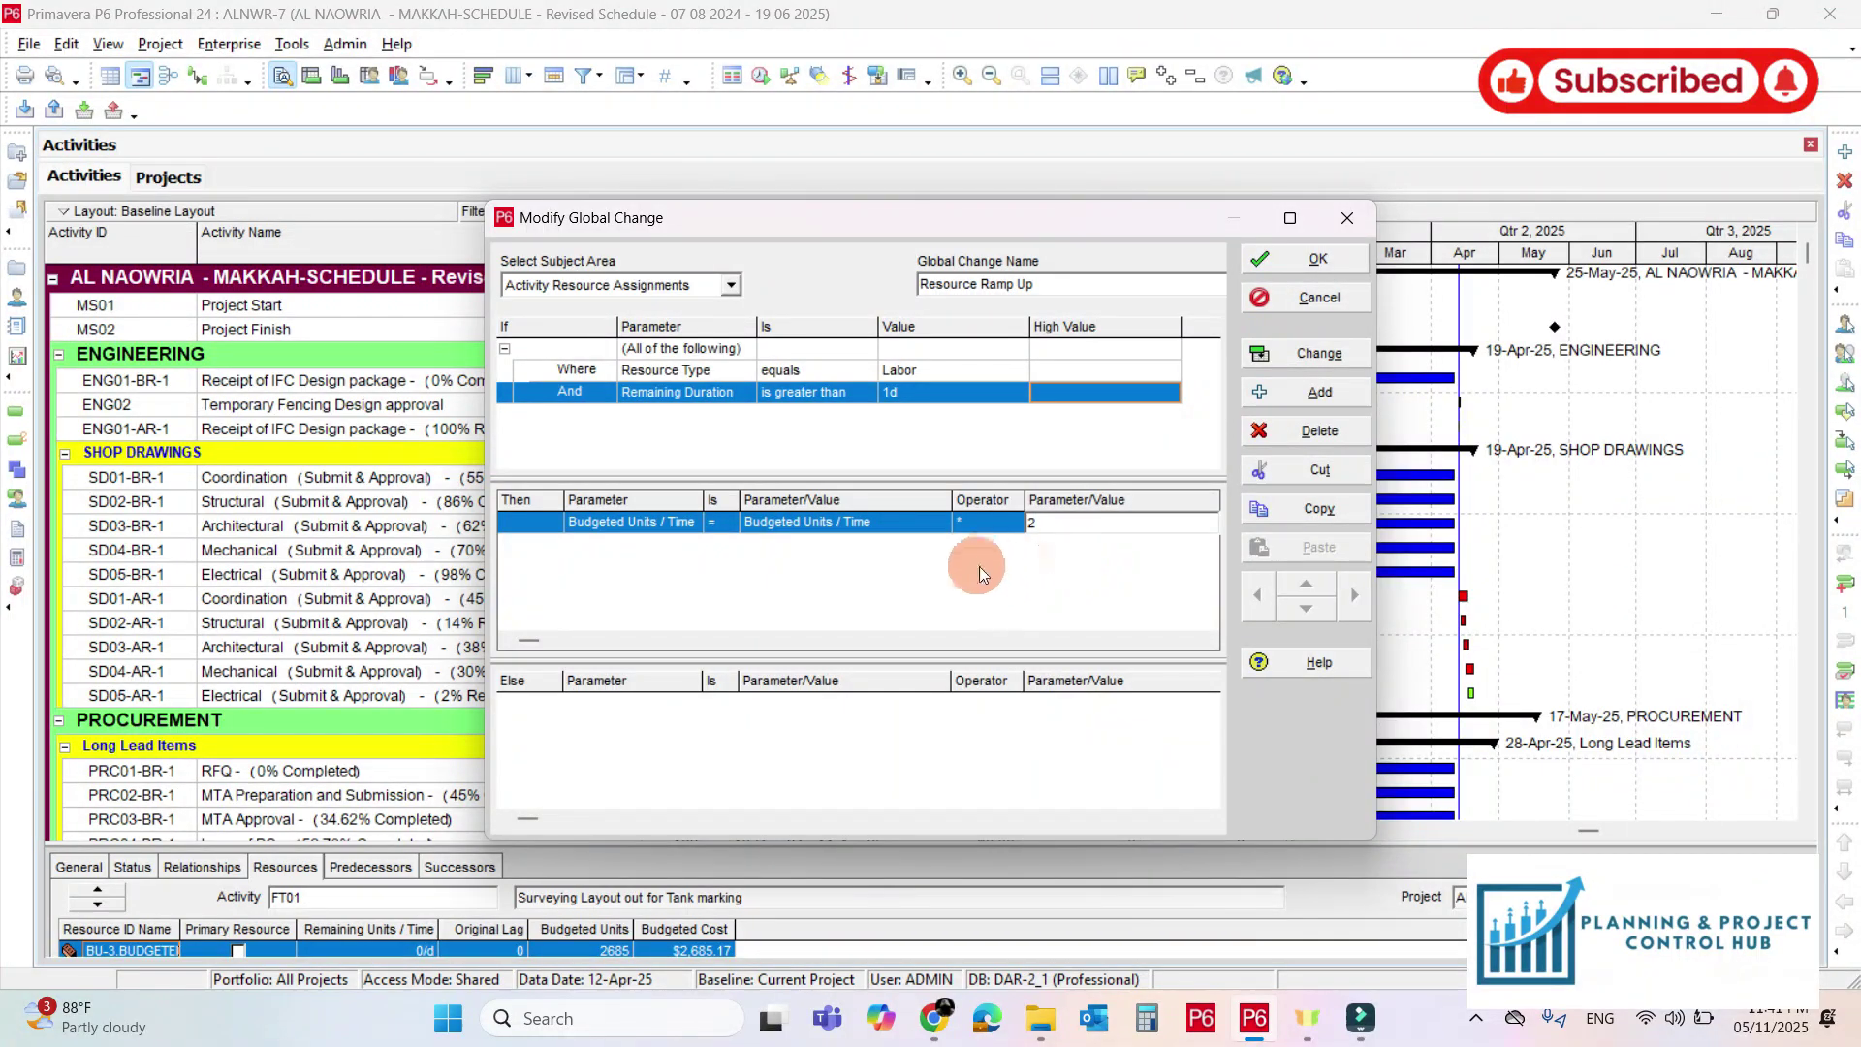
pyautogui.write('2')
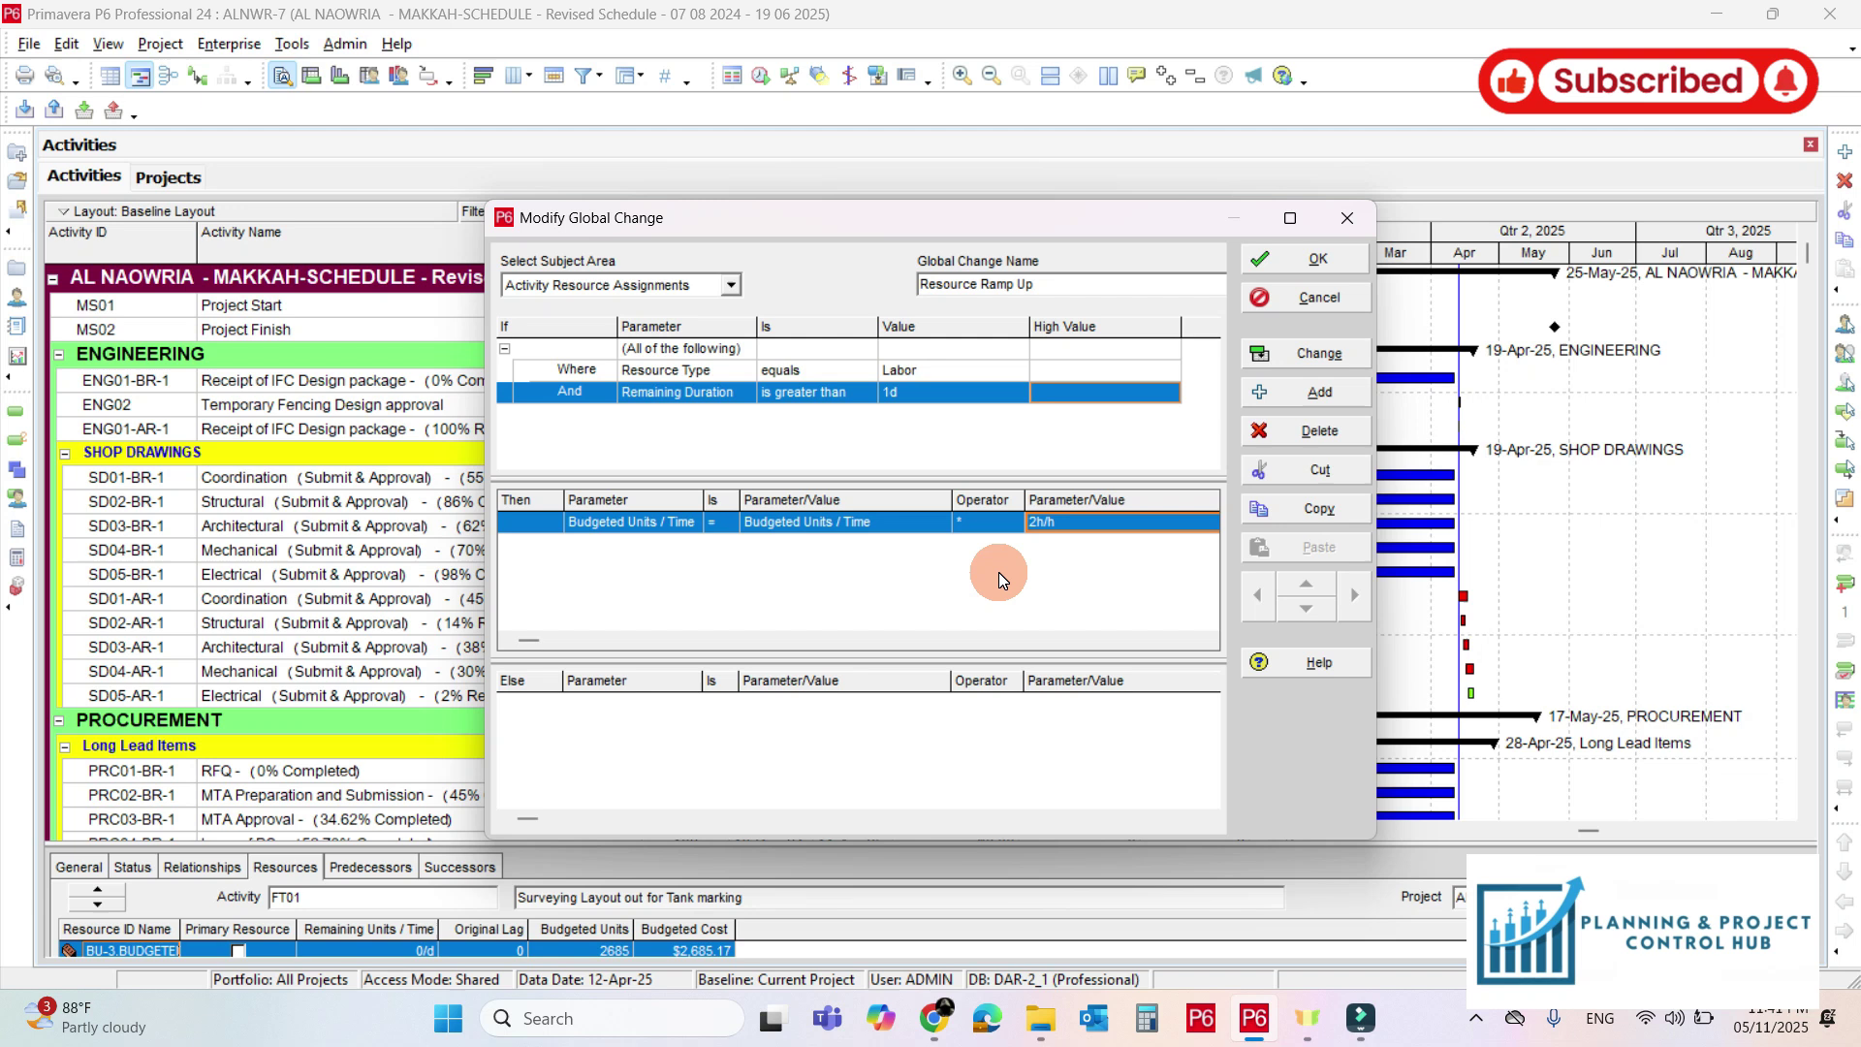
# Apply Resource Ramp Up, dismiss the log prompt, close the windows, and return to the table top
pyautogui.click(1313, 353)
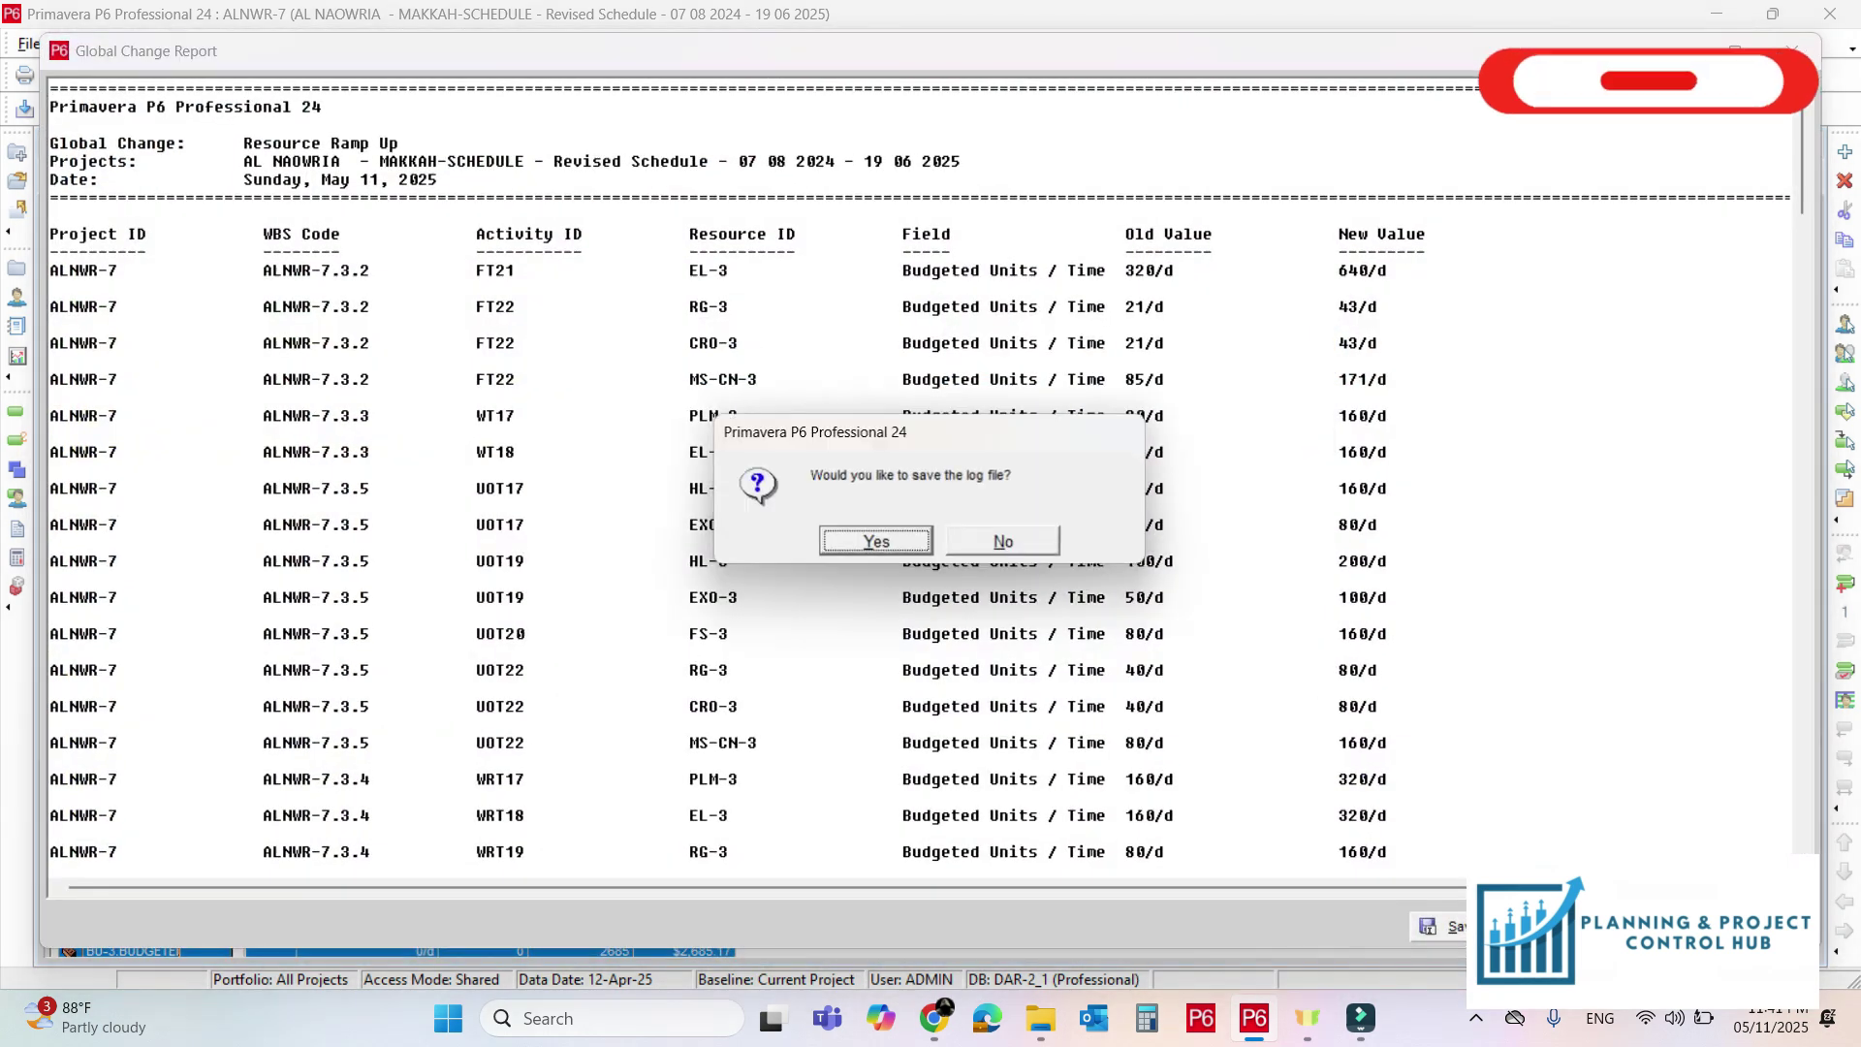
pyautogui.click(1003, 545)
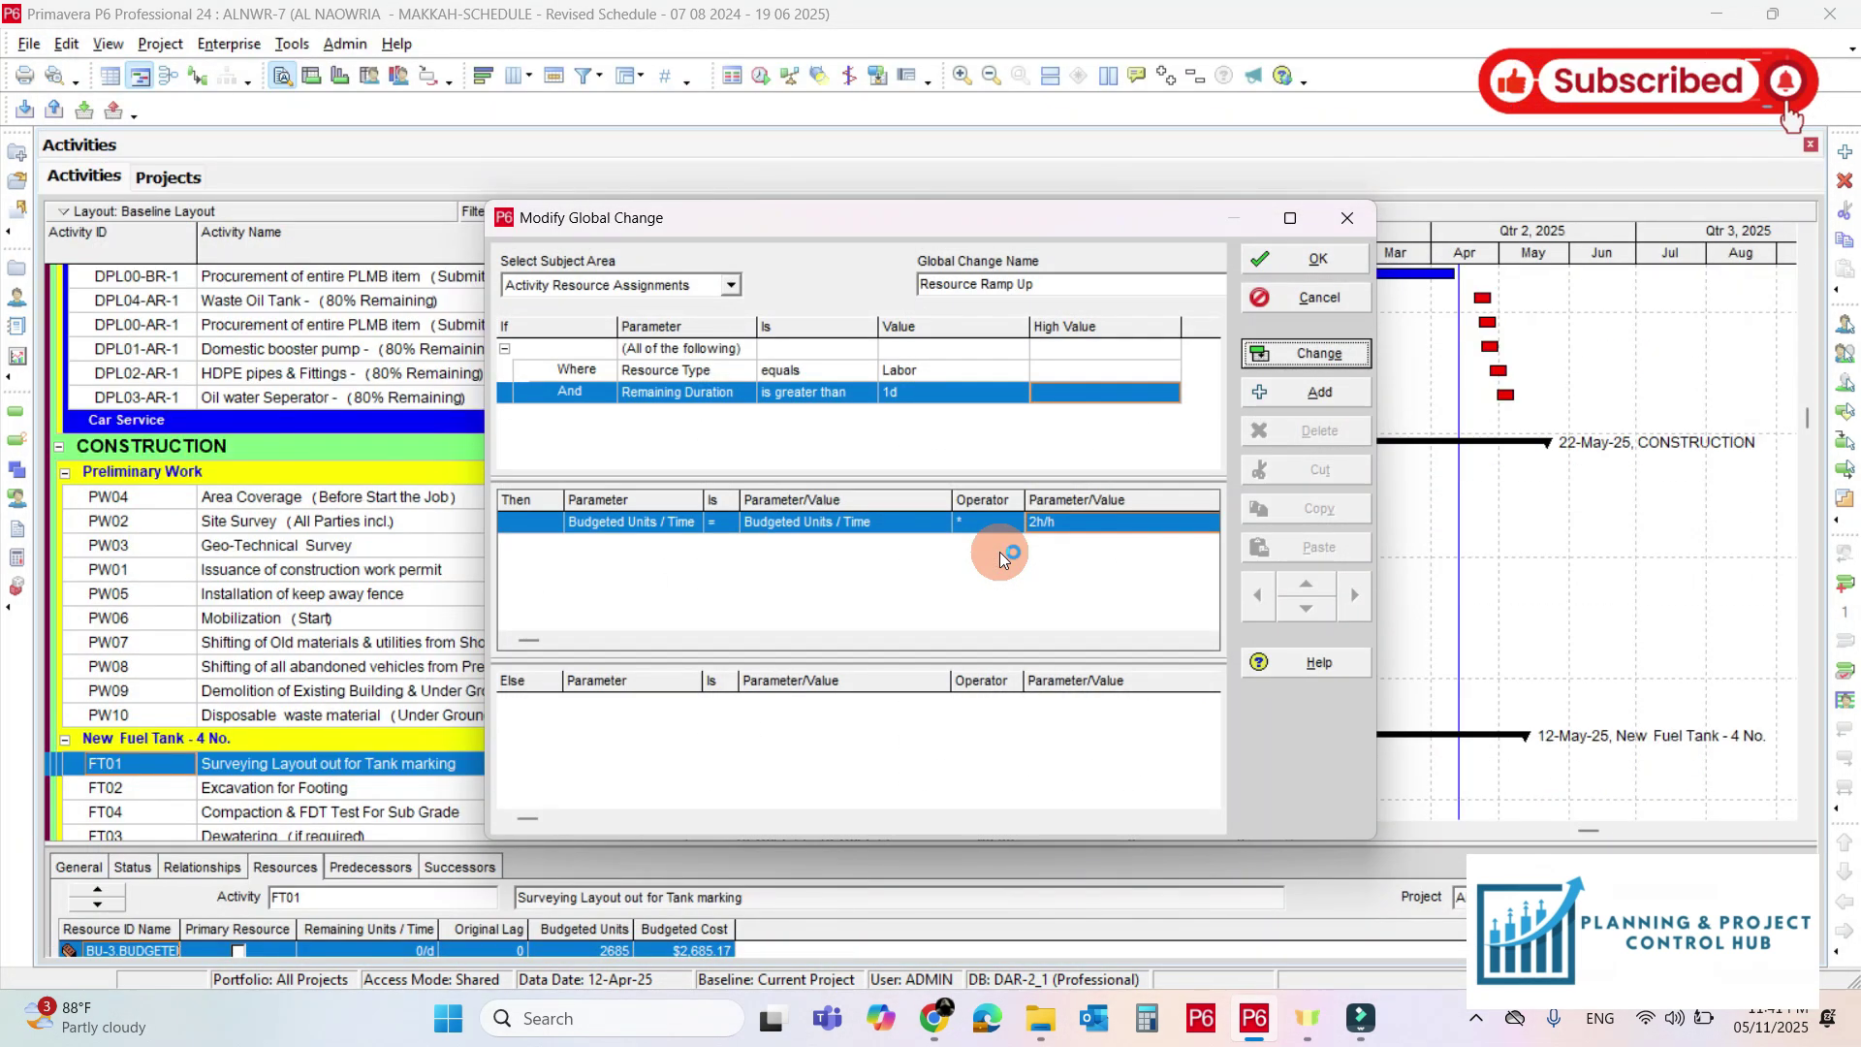
pyautogui.click(1310, 260)
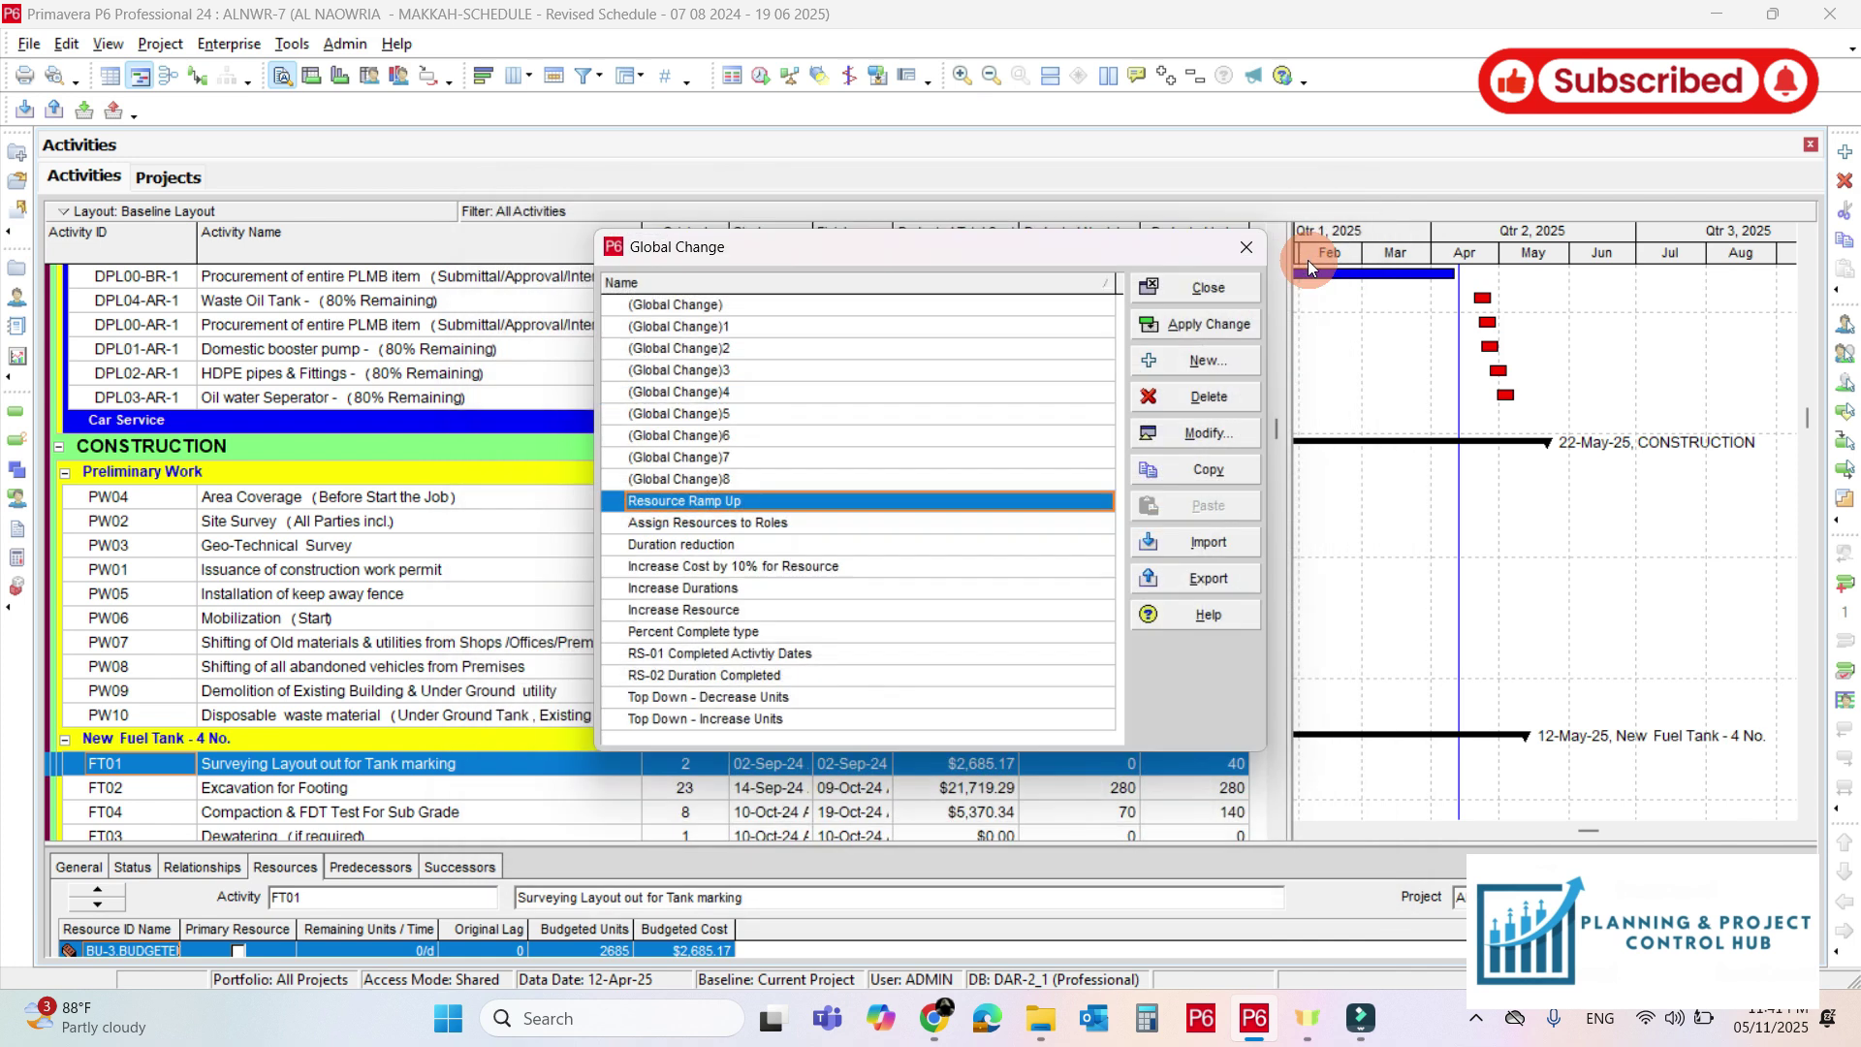
pyautogui.click(1217, 288)
pyautogui.scroll(4, 1134, 387)
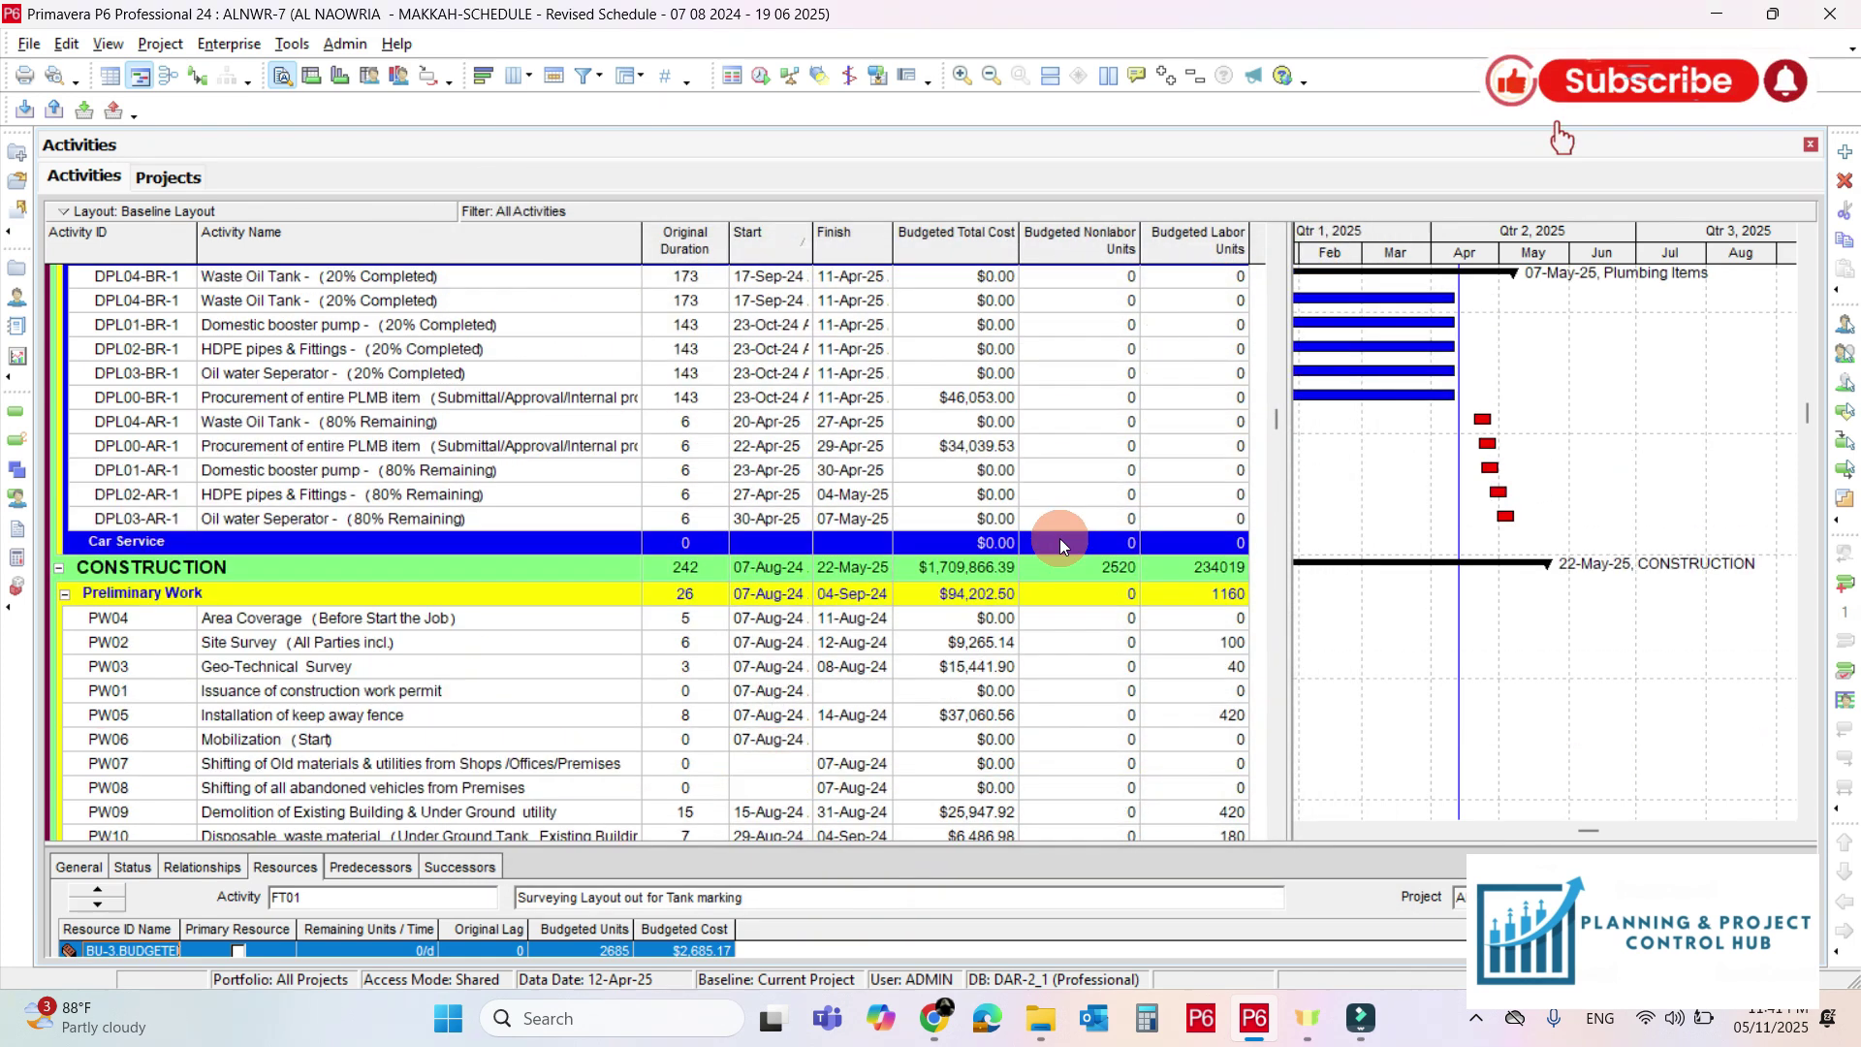
pyautogui.scroll(10, 1178, 426)
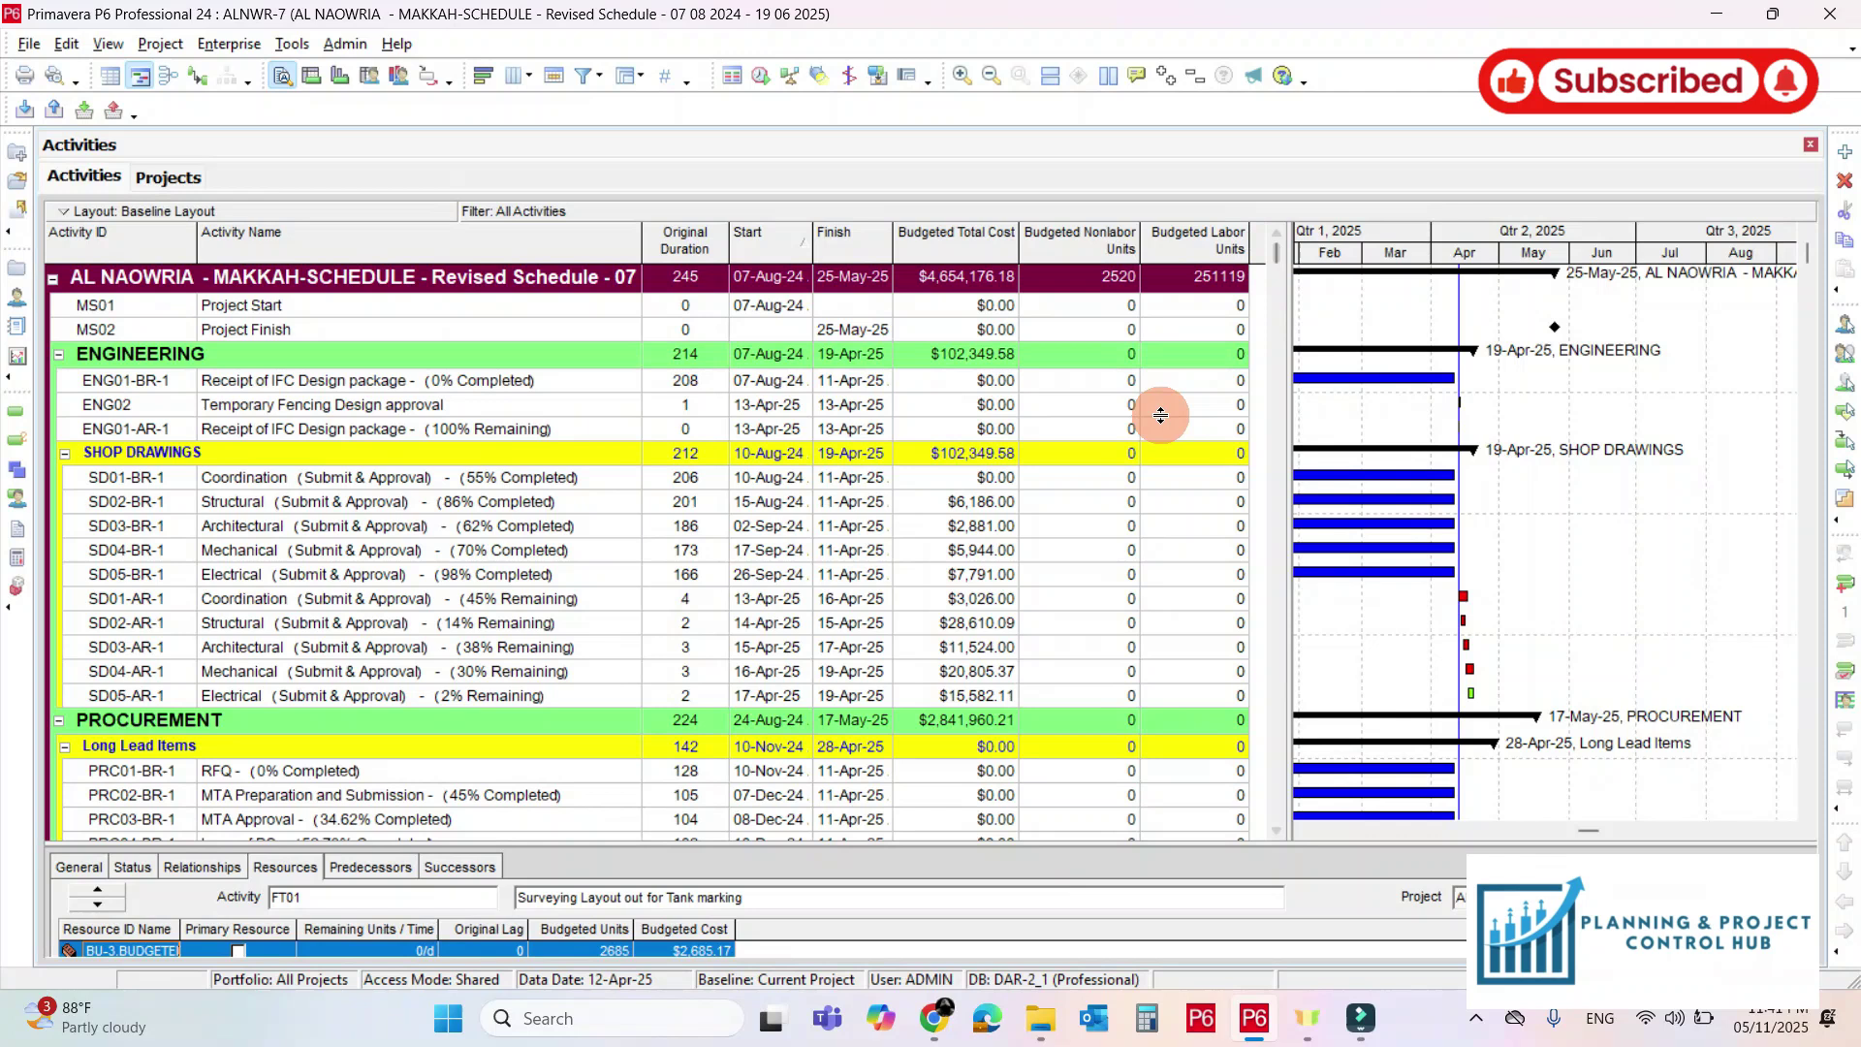